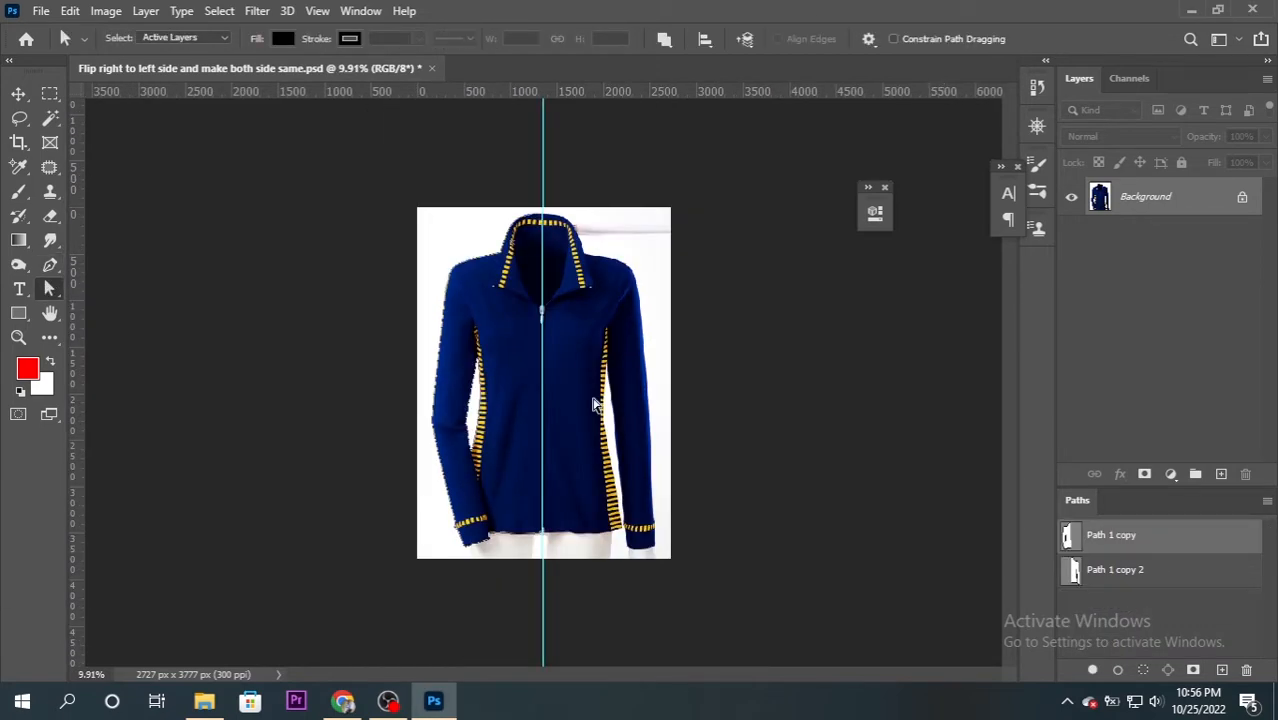
# Flip a copy of the left-half jacket path horizontally and place it over the jacket's right half
pyautogui.click(18, 94)
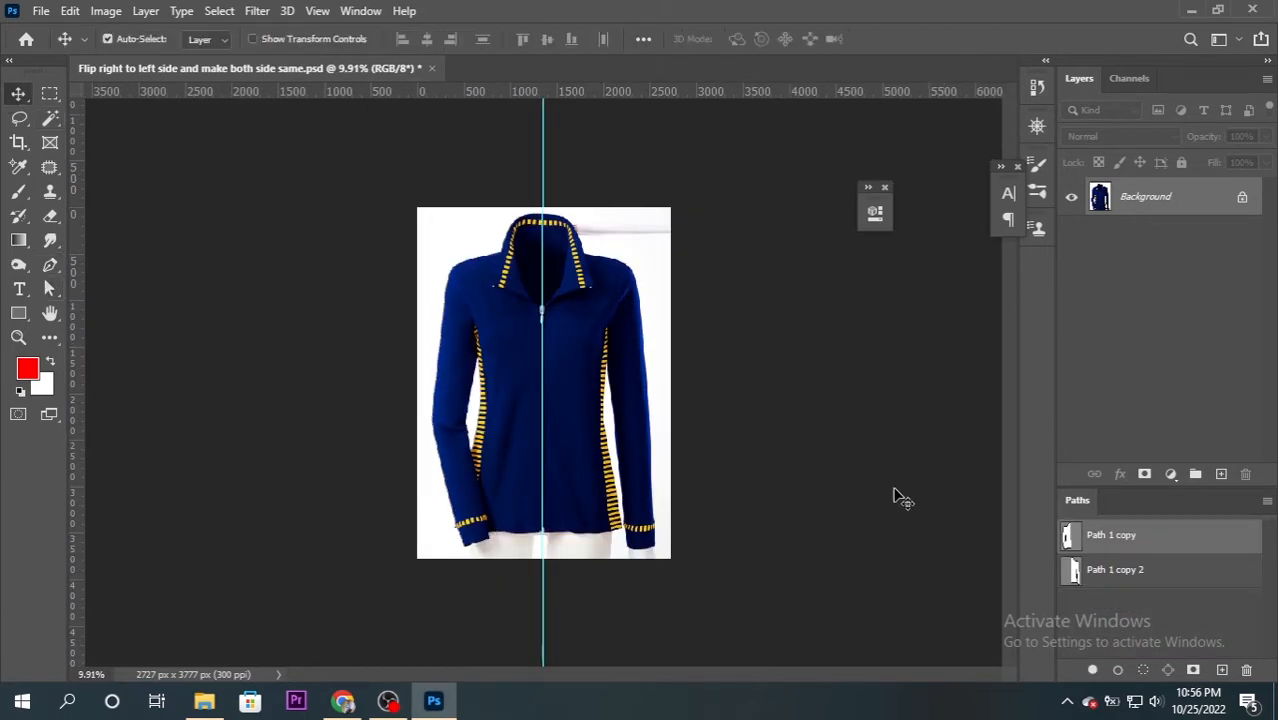
pyautogui.press('p')
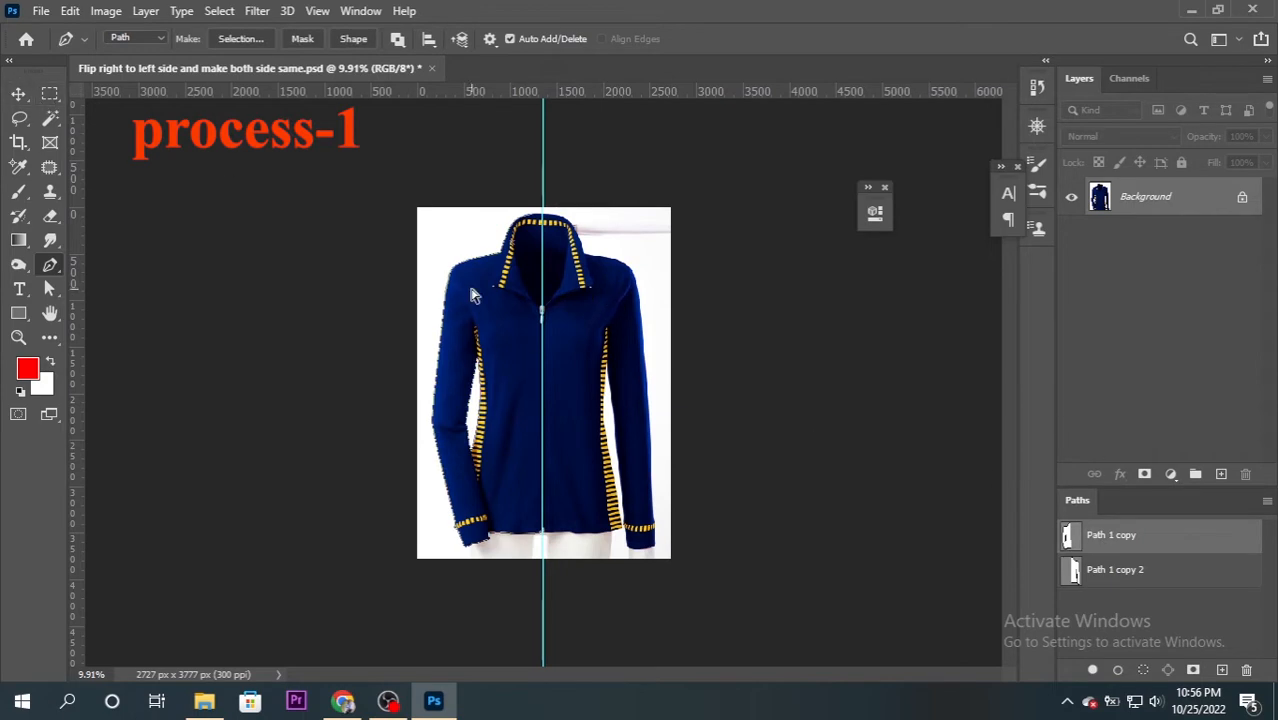
pyautogui.moveTo(600, 632); pyautogui.dragTo(605, 642)
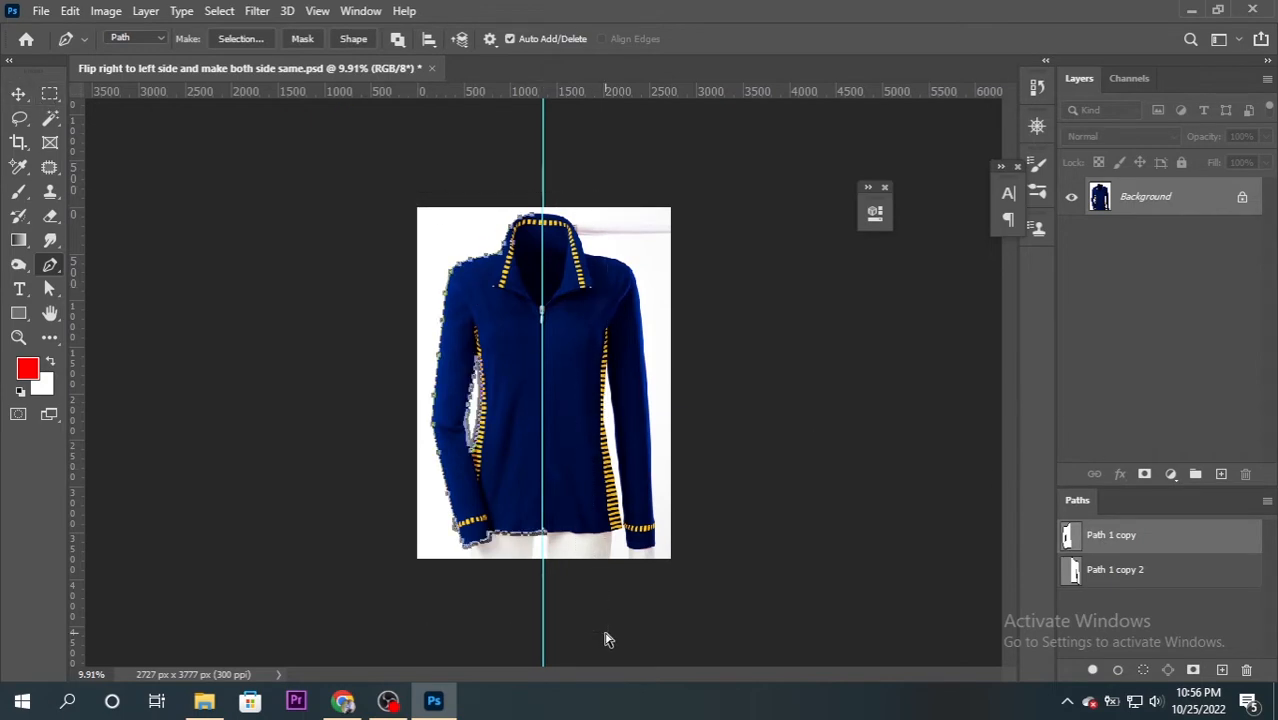
pyautogui.hotkey('ctrl', 't')
pyautogui.rightClick(501, 372)
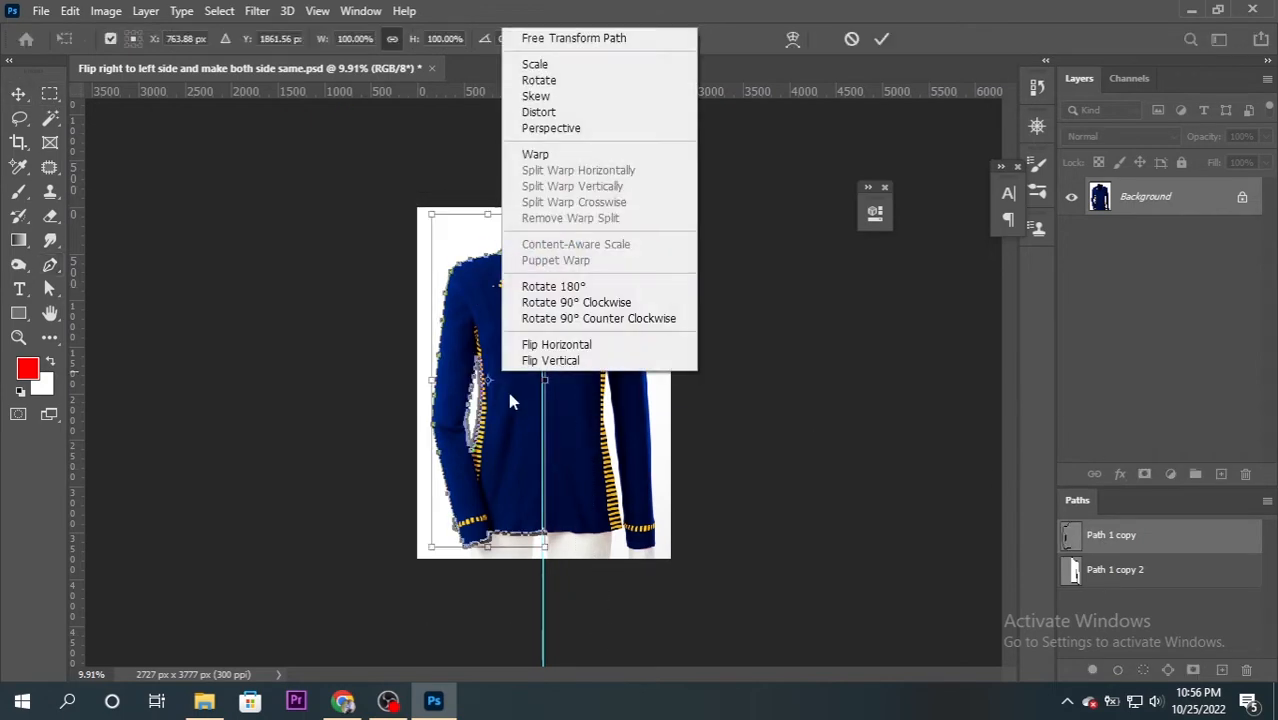
pyautogui.click(553, 343)
pyautogui.moveTo(496, 295); pyautogui.dragTo(605, 295)
# Nudge the mirrored path left until it fits the right collar and shoulder, and commit the transform
pyautogui.scroll(8, 605, 300)
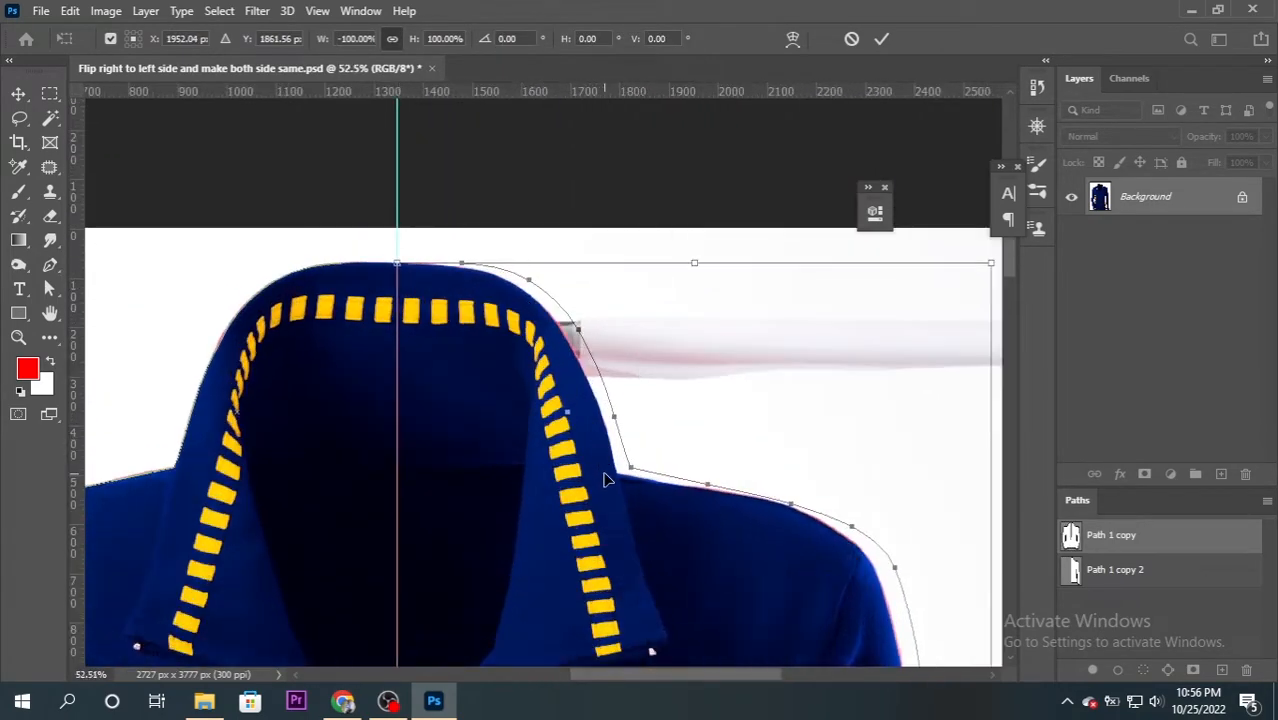
pyautogui.press('Left')
pyautogui.press('Left')
pyautogui.press('Left')
pyautogui.press('Left')
pyautogui.press('Left')
pyautogui.press('Left')
pyautogui.press('Left')
pyautogui.press('Left')
pyautogui.press('Left')
pyautogui.press('Left')
pyautogui.press('Left')
pyautogui.press('Left')
pyautogui.press('Left')
pyautogui.press('Left')
pyautogui.press('Left')
pyautogui.press('Left')
pyautogui.scroll(2, 597, 333)
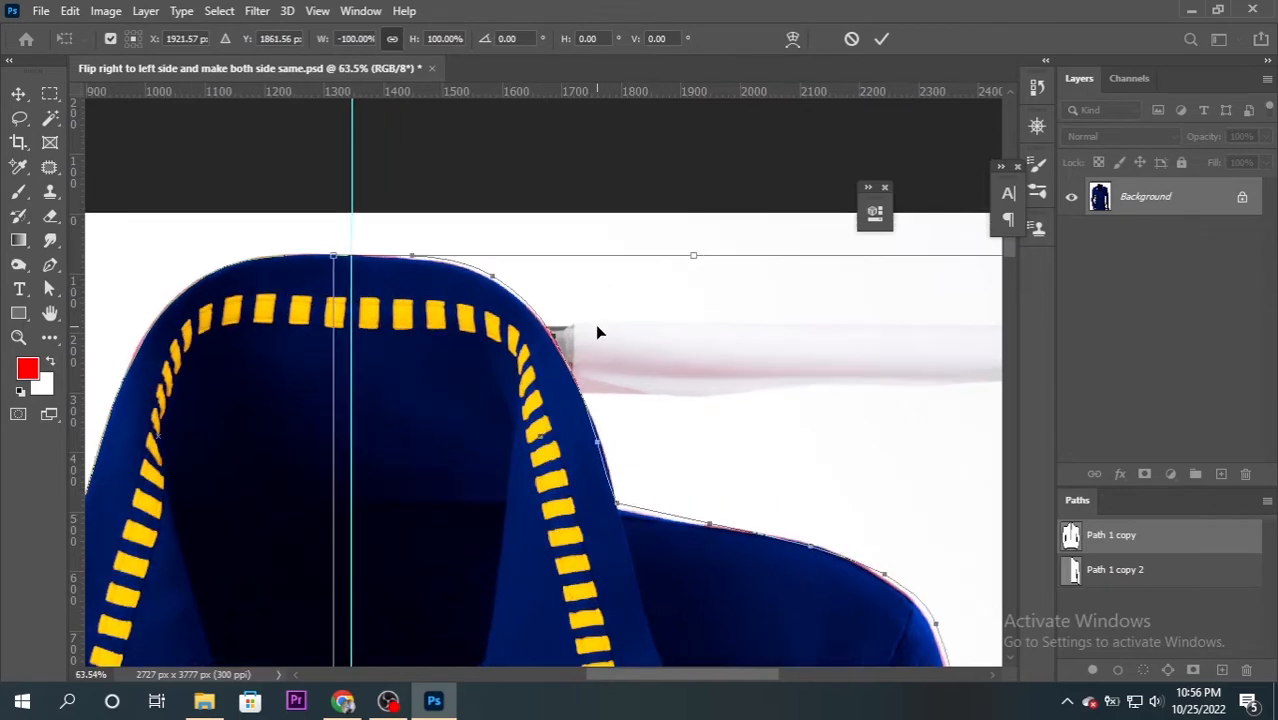
pyautogui.click(879, 44)
# Join the original and mirrored path halves at the center guide on the collar top and the bottom hem
pyautogui.press('p')
pyautogui.scroll(3, 342, 400)
pyautogui.moveTo(219, 320); pyautogui.dragTo(337, 418)
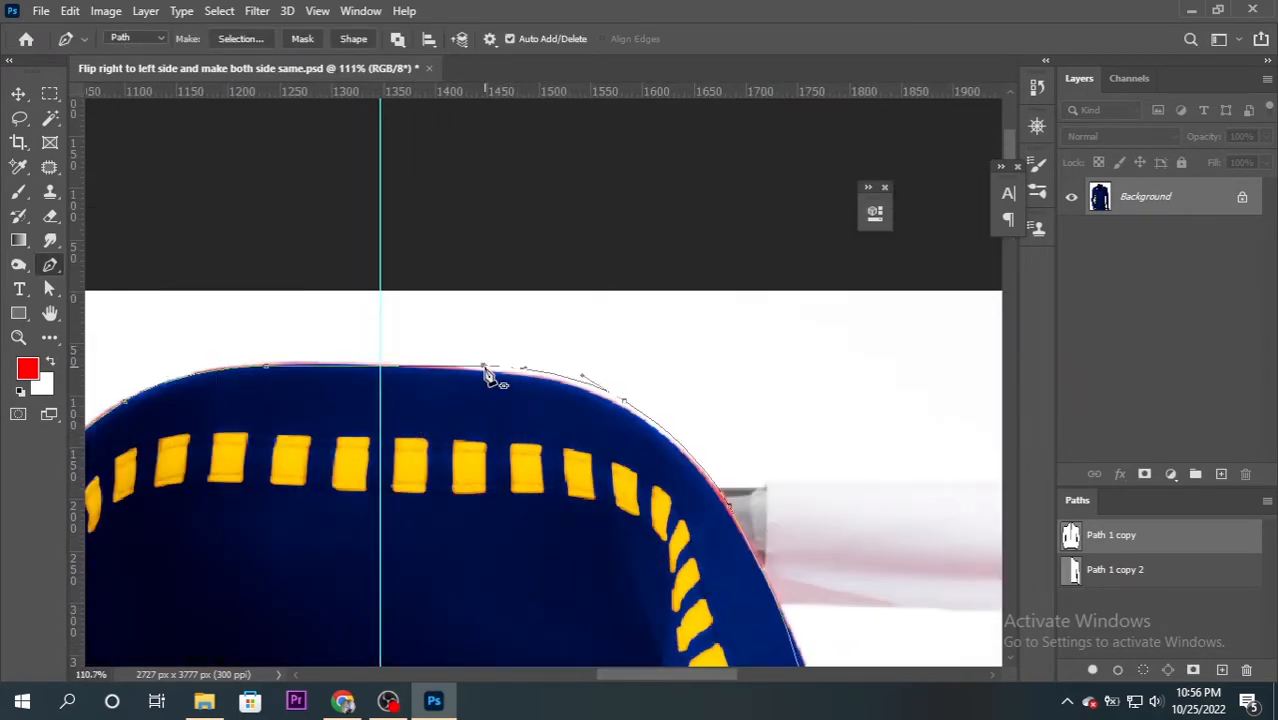
pyautogui.scroll(-6, 502, 422)
pyautogui.scroll(-5, 644, 479)
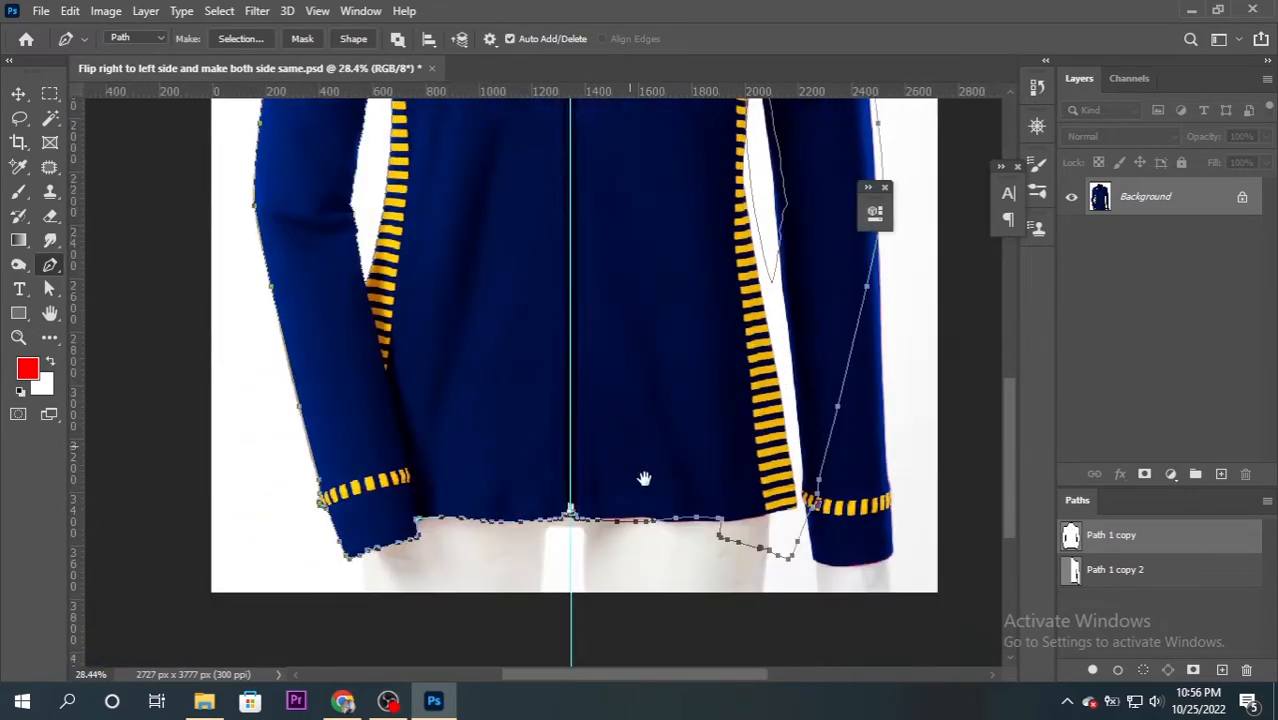
pyautogui.scroll(3, 537, 527)
pyautogui.scroll(5, 537, 527)
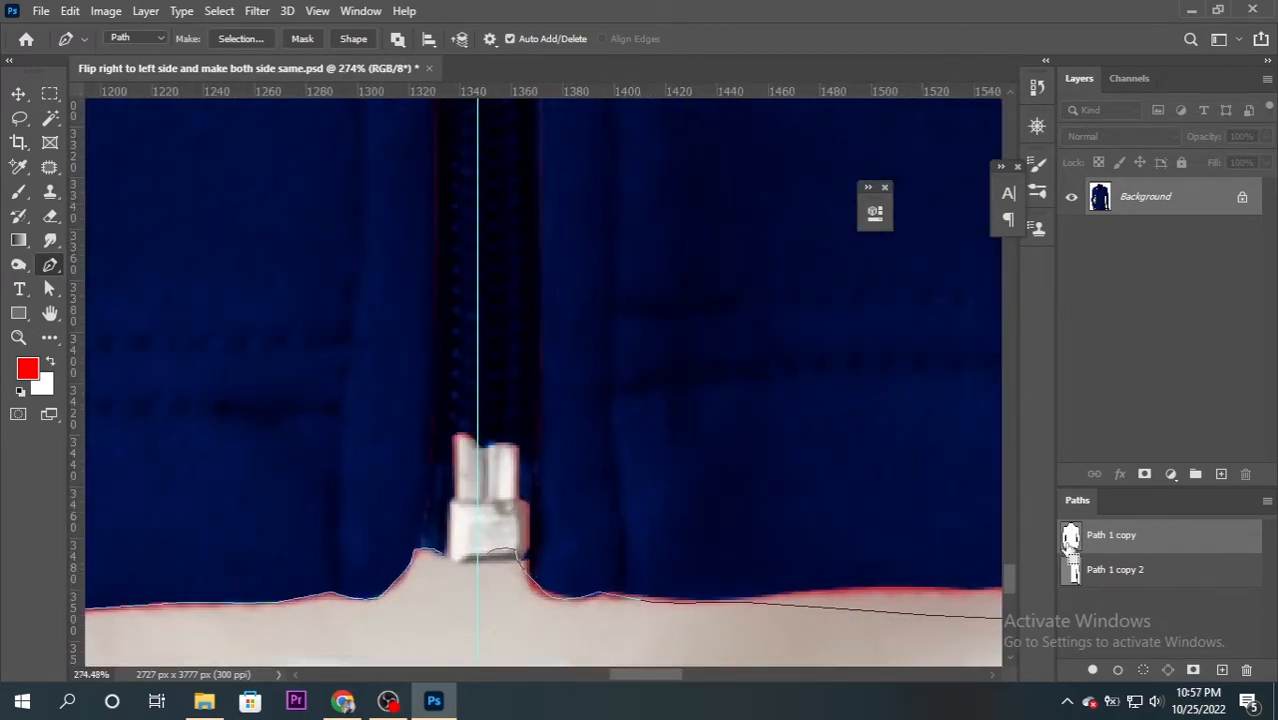
# Load Path 1 copy as a selection, duplicate the Background layer, and add an empty layer above it
pyautogui.keyDown('ctrl'); pyautogui.click(1068, 540); pyautogui.keyUp('ctrl')
pyautogui.scroll(-5, 590, 555)
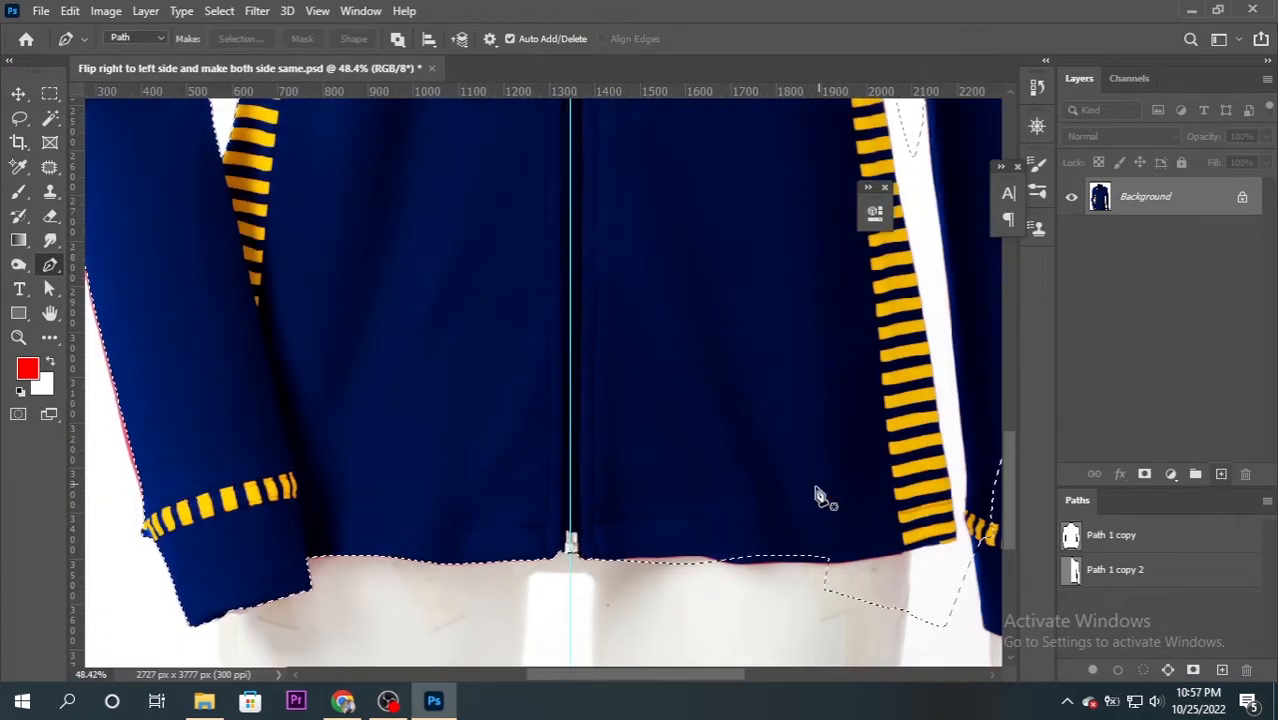
pyautogui.scroll(-2, 818, 497)
pyautogui.moveTo(1150, 196)
pyautogui.mouseDown()
pyautogui.moveTo(1230, 416)
pyautogui.moveTo(1221, 473)
pyautogui.mouseUp()
pyautogui.click(1221, 473)
# Stroke the selection on the new layer with a 3 px centered red line and save the document
pyautogui.hotkey('alt', 'e')
pyautogui.write('s')
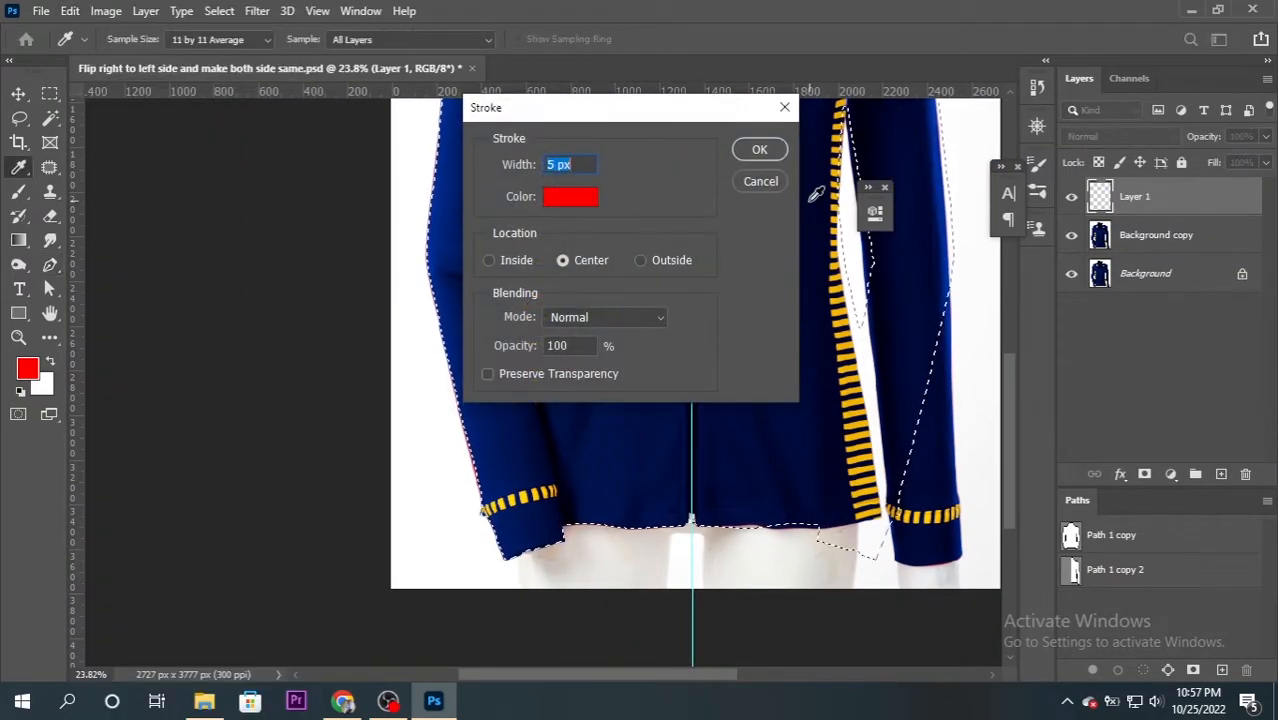
pyautogui.write('3')
pyautogui.press('Return')
pyautogui.press('p')
pyautogui.hotkey('ctrl', 's')
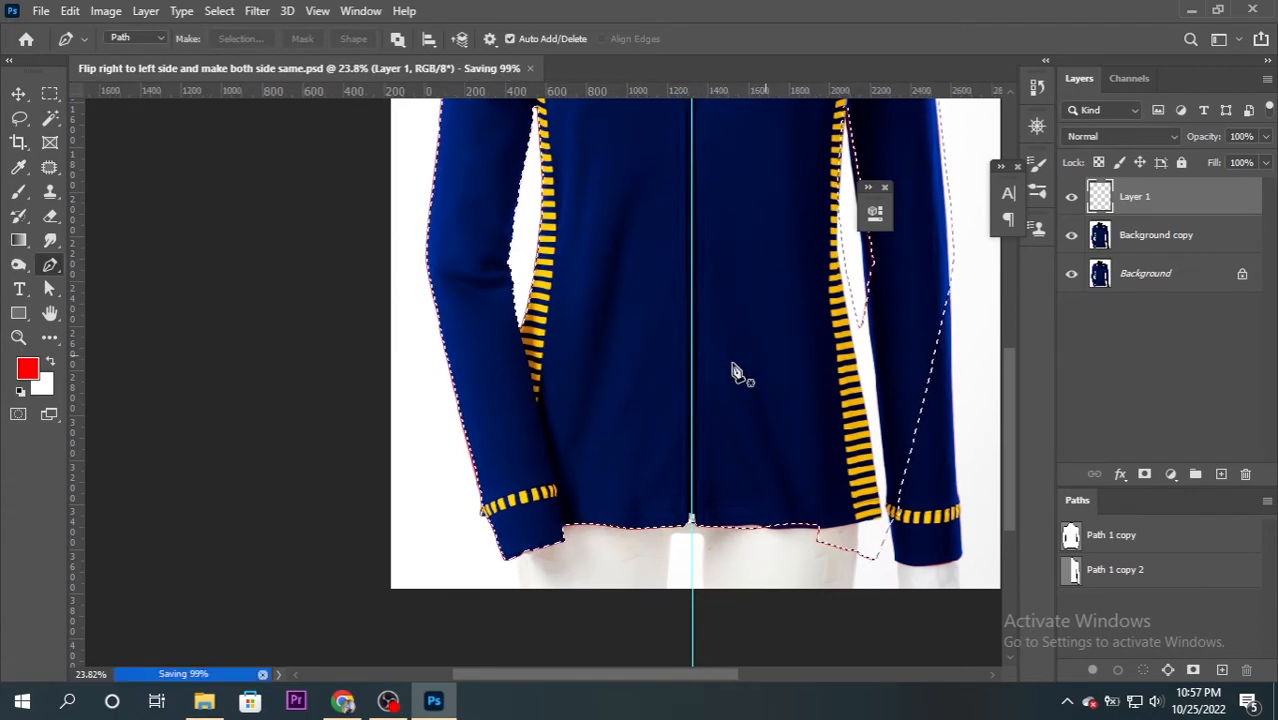
# Open the Background copy layer in Liquify with Layer 1 as the backdrop
pyautogui.scroll(-2, 735, 372)
pyautogui.click(1195, 237)
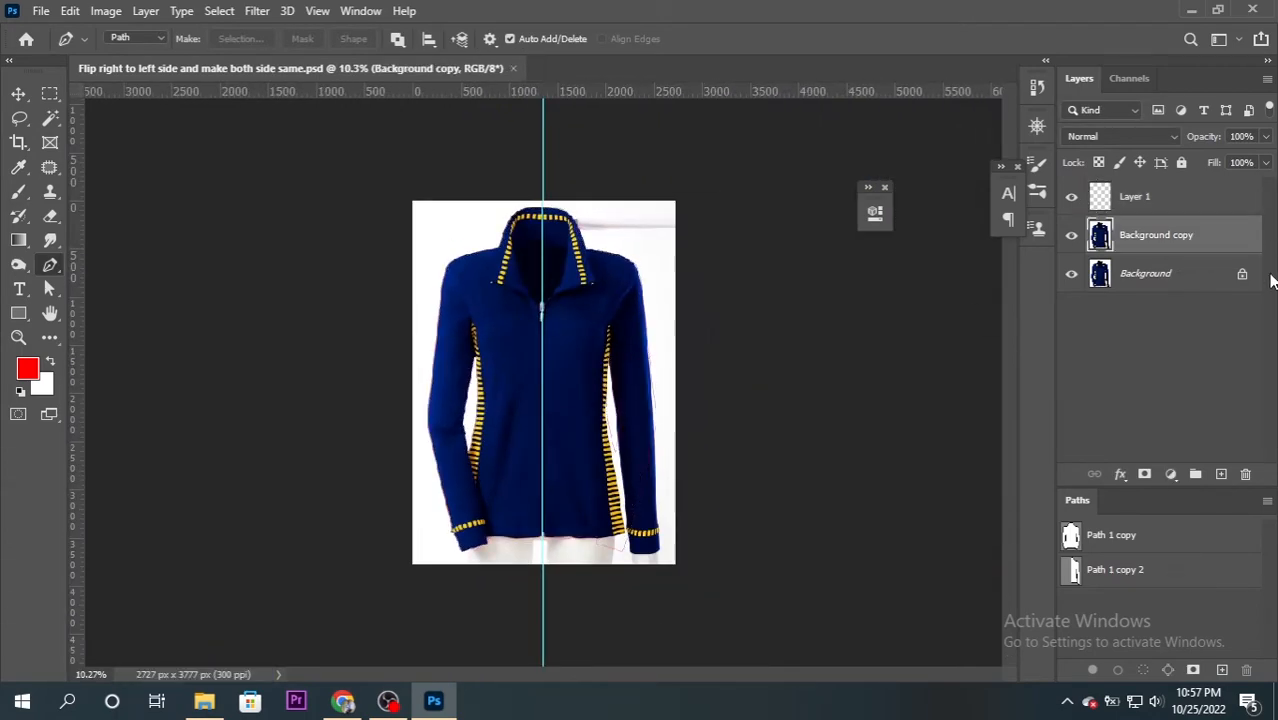
pyautogui.hotkey('ctrl', 'shift', 'x')
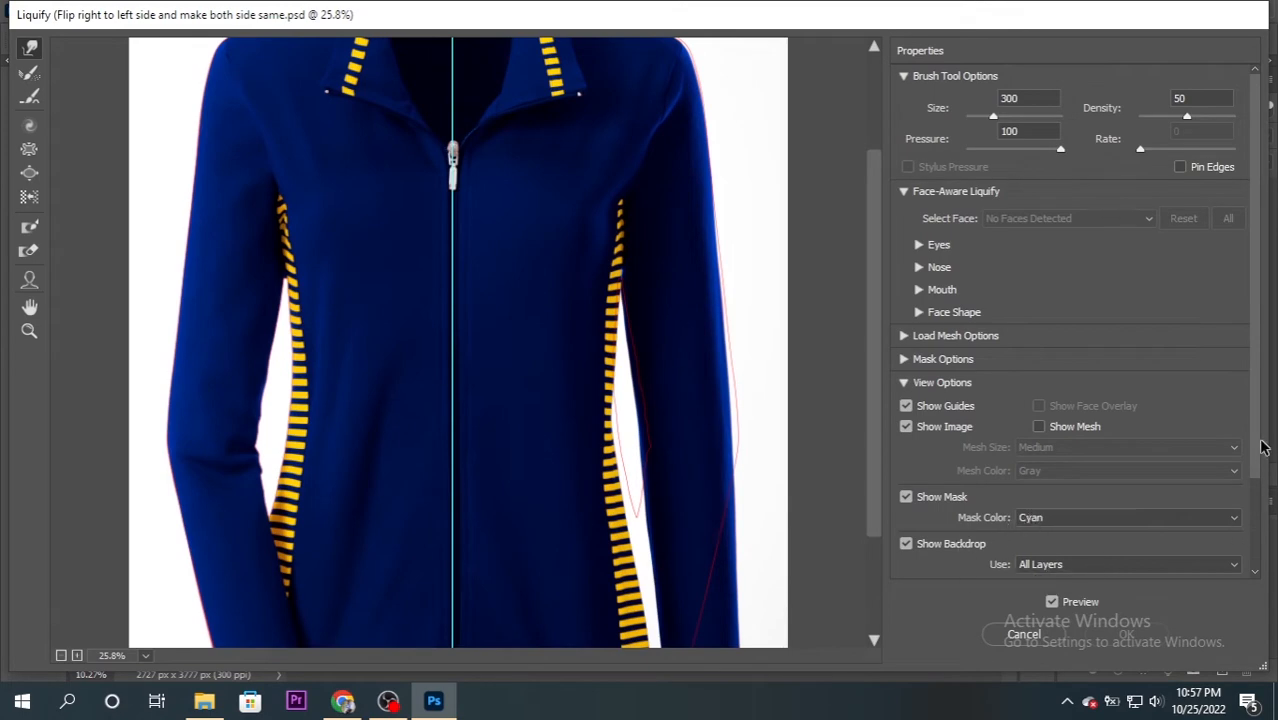
pyautogui.scroll(-3, 1257, 465)
pyautogui.click(1127, 467)
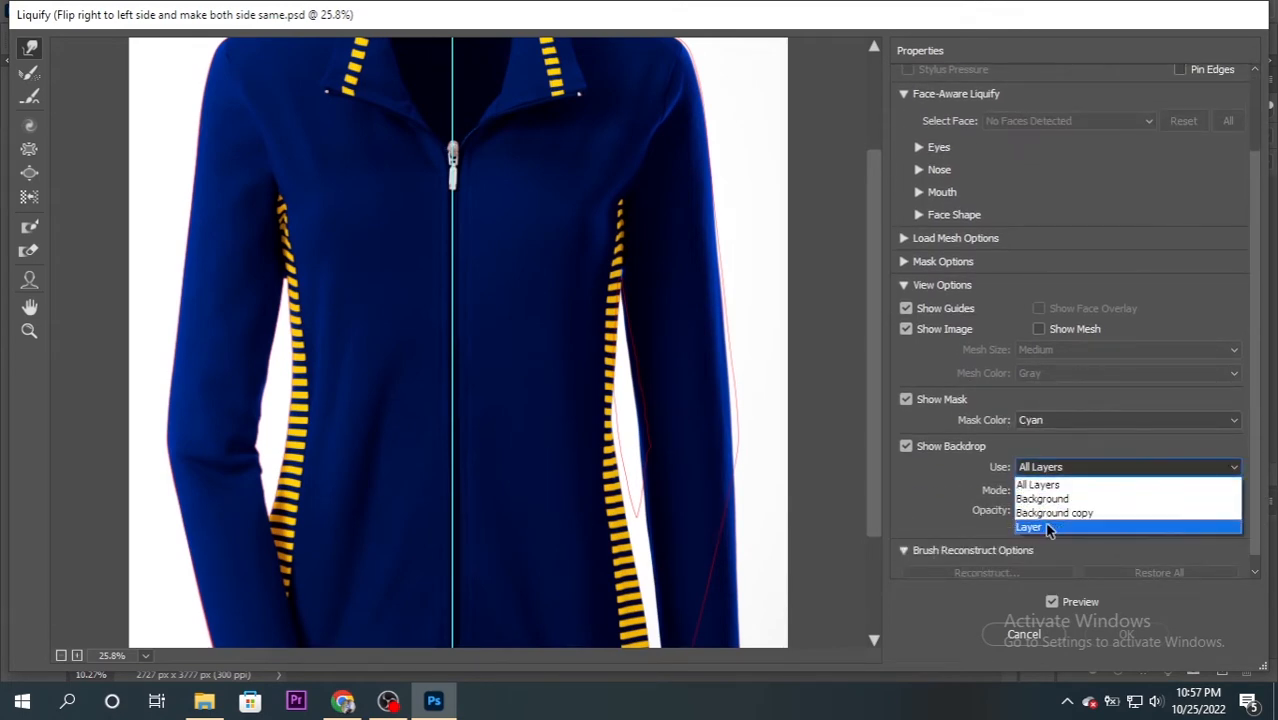
pyautogui.click(1047, 525)
# Push the hem just right of the zipper onto the red outline with a size 300 Forward Warp brush
pyautogui.hotkey('ctrl', '+')
pyautogui.moveTo(646, 404); pyautogui.dragTo(638, 196)
pyautogui.hotkey('ctrl', '+')
pyautogui.moveTo(710, 491); pyautogui.dragTo(510, 141)
pyautogui.hotkey('ctrl', '+')
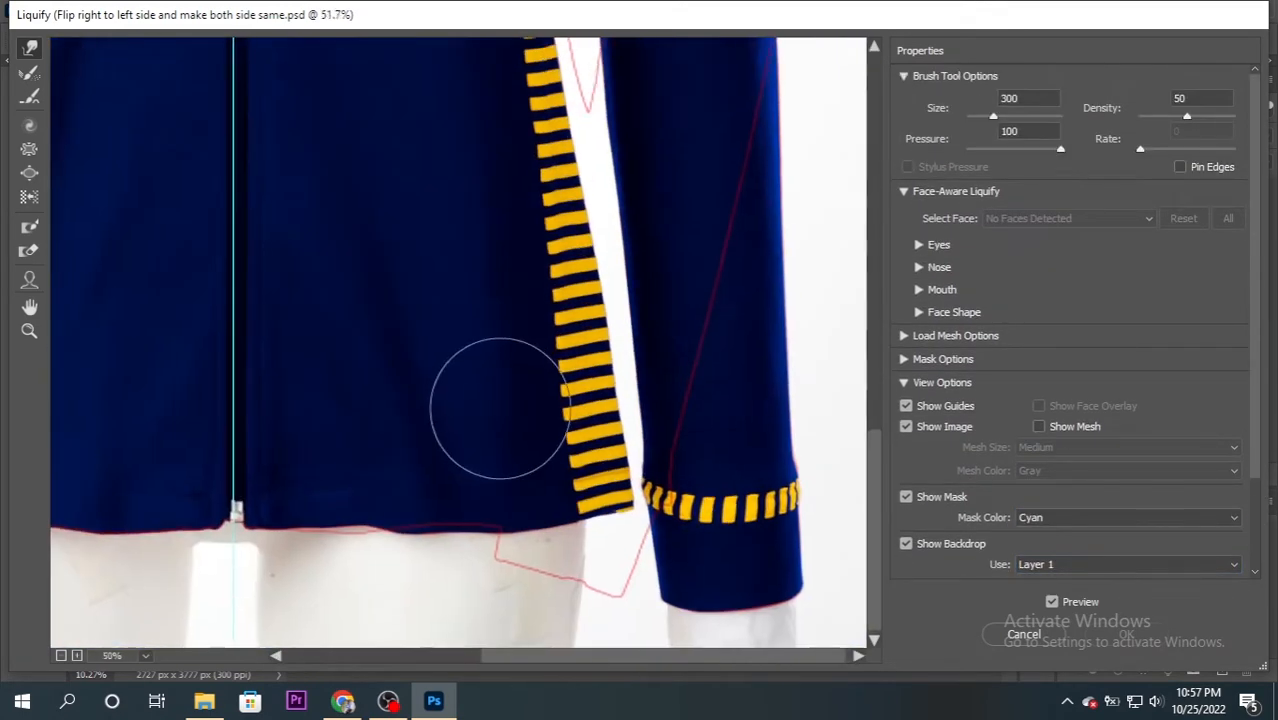
pyautogui.hotkey('ctrl', '+')
pyautogui.hotkey('ctrl', '+')
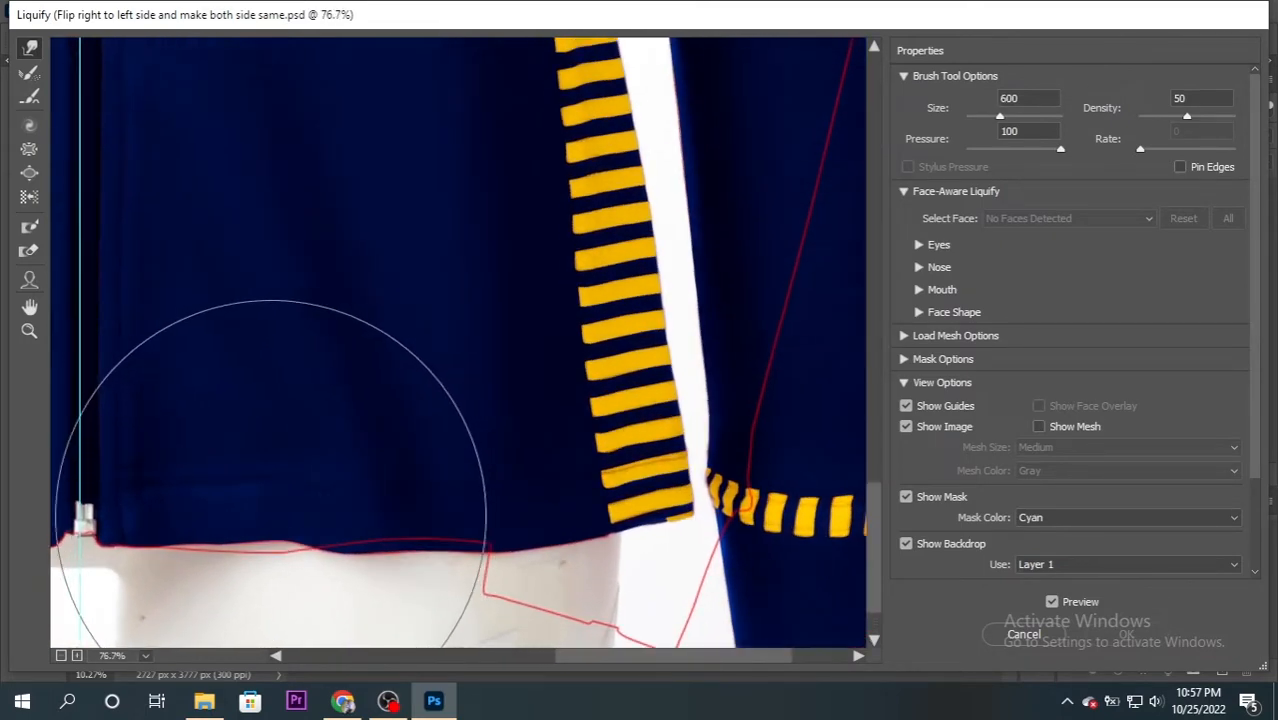
pyautogui.press('[')
pyautogui.hotkey('ctrl', '+')
pyautogui.hotkey('ctrl', '+')
pyautogui.hotkey('ctrl', '+')
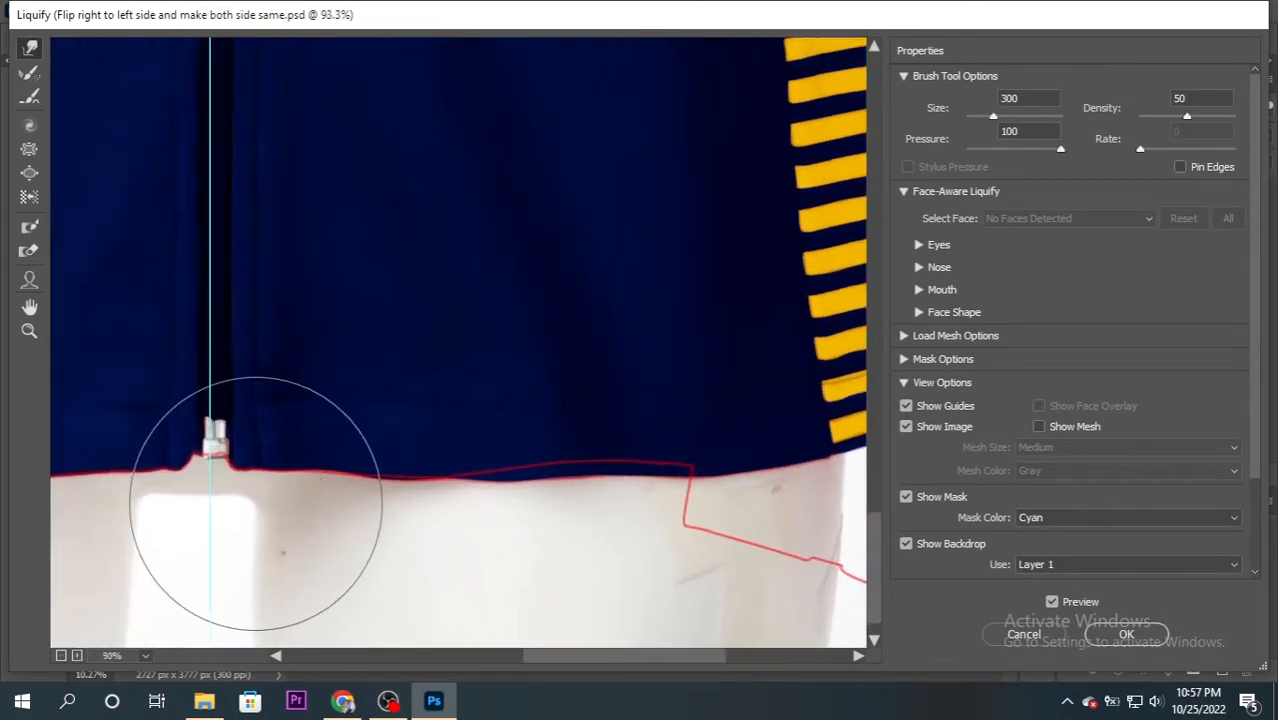
# Refine the hem edge from the zipper toward the right side stripes with a size 175 warp brush
pyautogui.press('[')
pyautogui.press('[')
pyautogui.press('[')
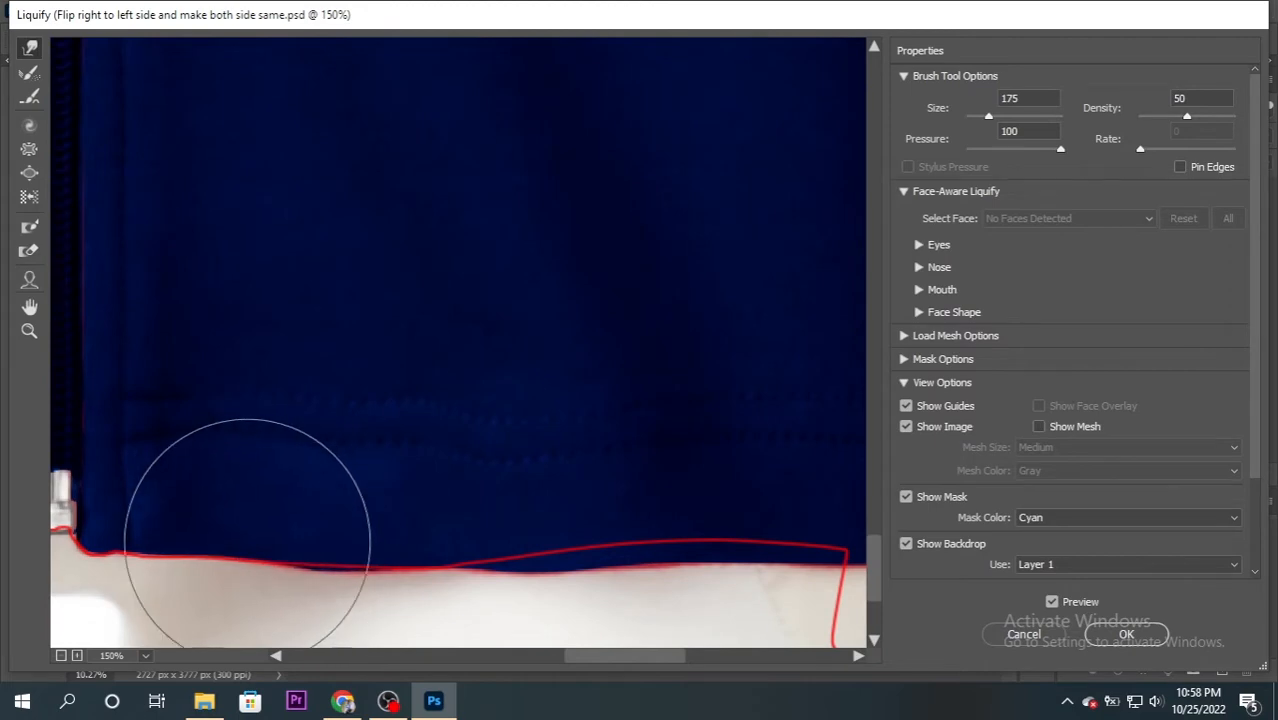
pyautogui.moveTo(670, 590); pyautogui.dragTo(174, 463)
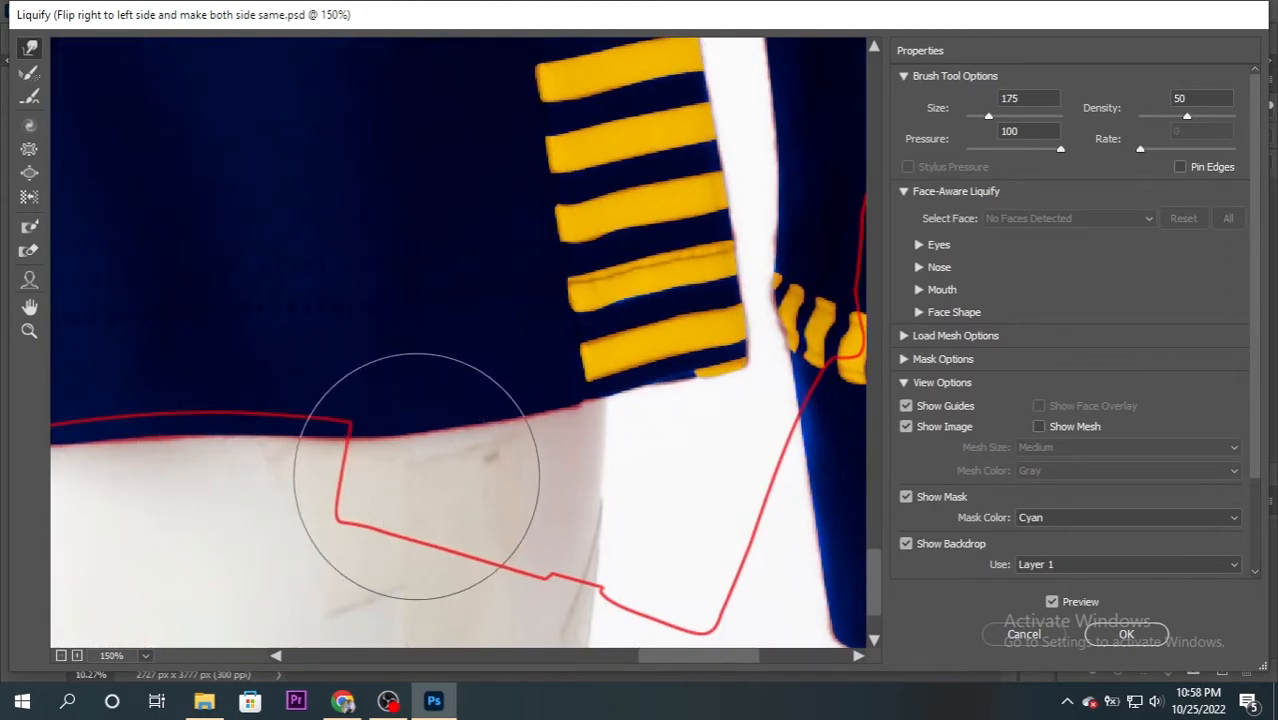
pyautogui.hotkey('ctrl', '-')
pyautogui.hotkey('ctrl', '-')
pyautogui.moveTo(93, 450); pyautogui.dragTo(585, 448)
pyautogui.moveTo(740, 454)
pyautogui.mouseDown()
pyautogui.moveTo(593, 460)
pyautogui.moveTo(637, 475)
pyautogui.mouseUp()
# Enlarge the warp brush to 600 and even out the right half of the hem along the red outline
pyautogui.press(']')
pyautogui.press(']')
pyautogui.press(']')
pyautogui.press(']')
pyautogui.press(']')
pyautogui.press(']')
pyautogui.moveTo(826, 466); pyautogui.dragTo(522, 456)
pyautogui.hotkey('ctrl', '-')
pyautogui.moveTo(487, 346); pyautogui.dragTo(363, 506)
pyautogui.hotkey('ctrl', '-')
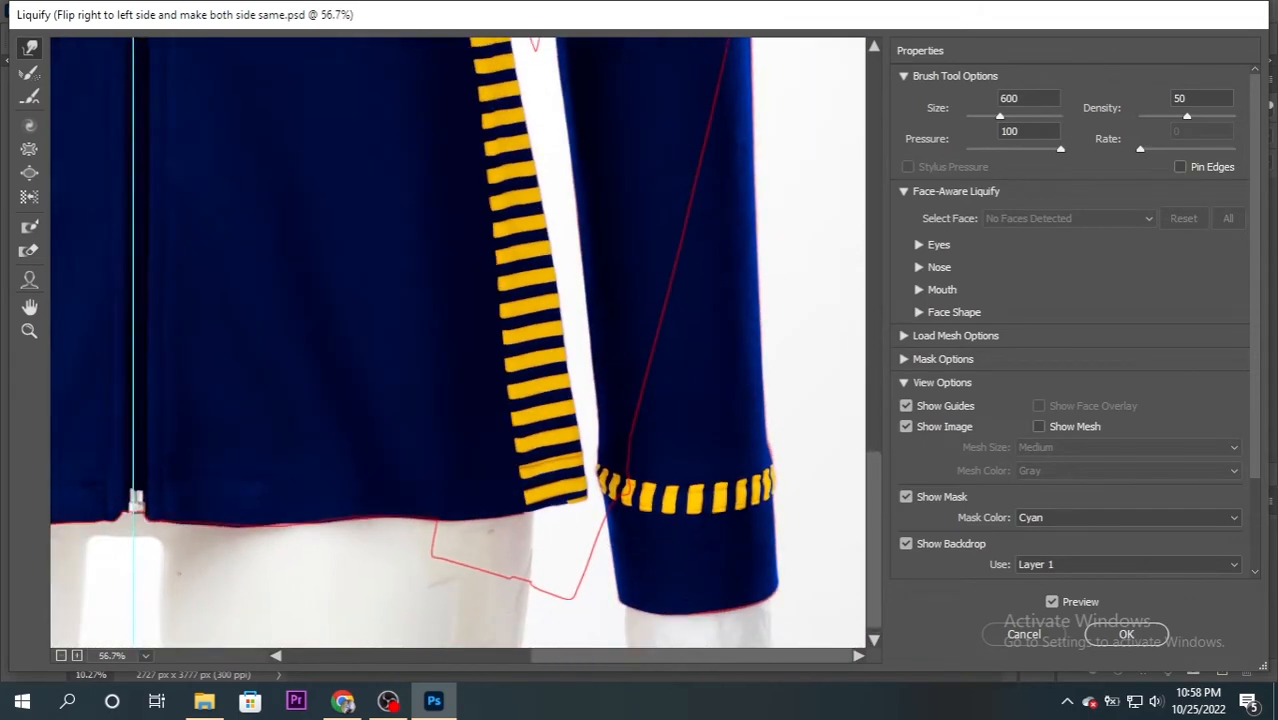
# Push the right shoulder and upper sleeve edge outward to the red outline with a size 700 warp brush
pyautogui.moveTo(693, 442); pyautogui.dragTo(701, 587)
pyautogui.moveTo(700, 200); pyautogui.dragTo(701, 485)
pyautogui.hotkey('ctrl', '+')
pyautogui.press(']')
pyautogui.press(']')
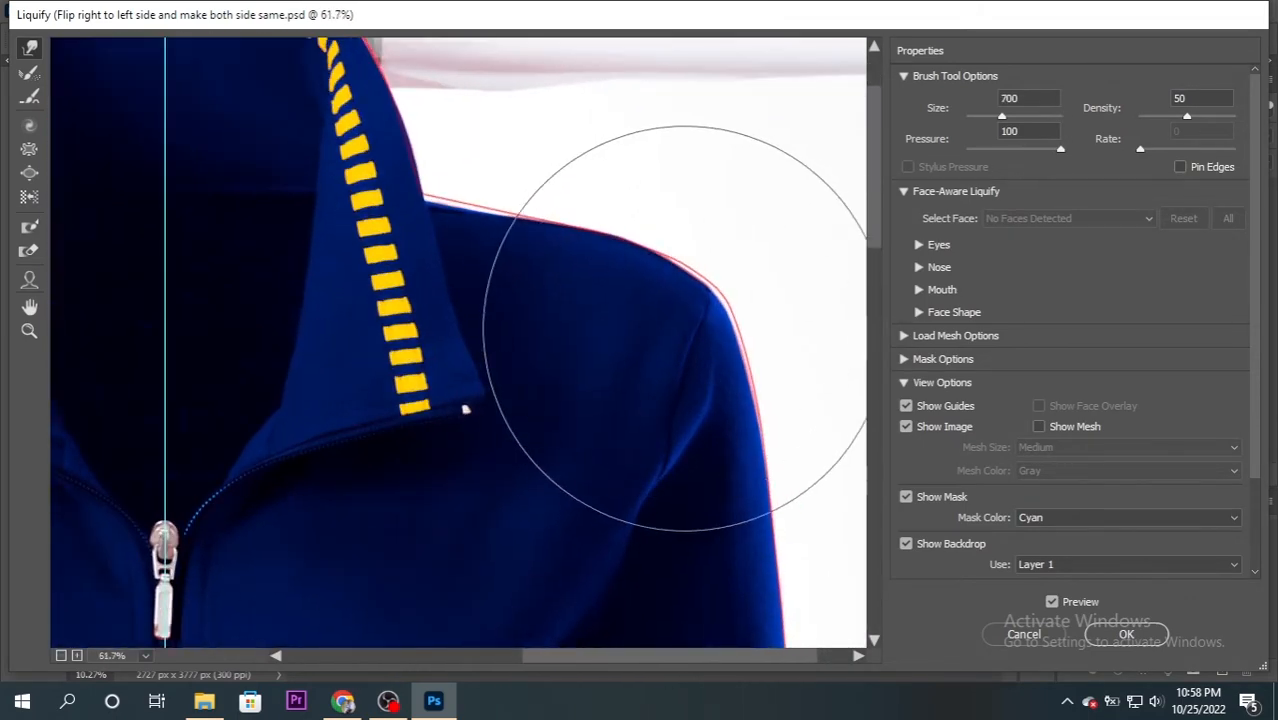
pyautogui.moveTo(692, 322); pyautogui.dragTo(713, 308)
# Warp the right collar edge and inner shoulder onto the red outline with a size 500 brush
pyautogui.press('[')
pyautogui.press('[')
pyautogui.press('[')
pyautogui.moveTo(484, 208)
pyautogui.mouseDown()
pyautogui.moveTo(455, 197)
pyautogui.moveTo(459, 301)
pyautogui.mouseUp()
pyautogui.moveTo(325, 87); pyautogui.dragTo(328, 79)
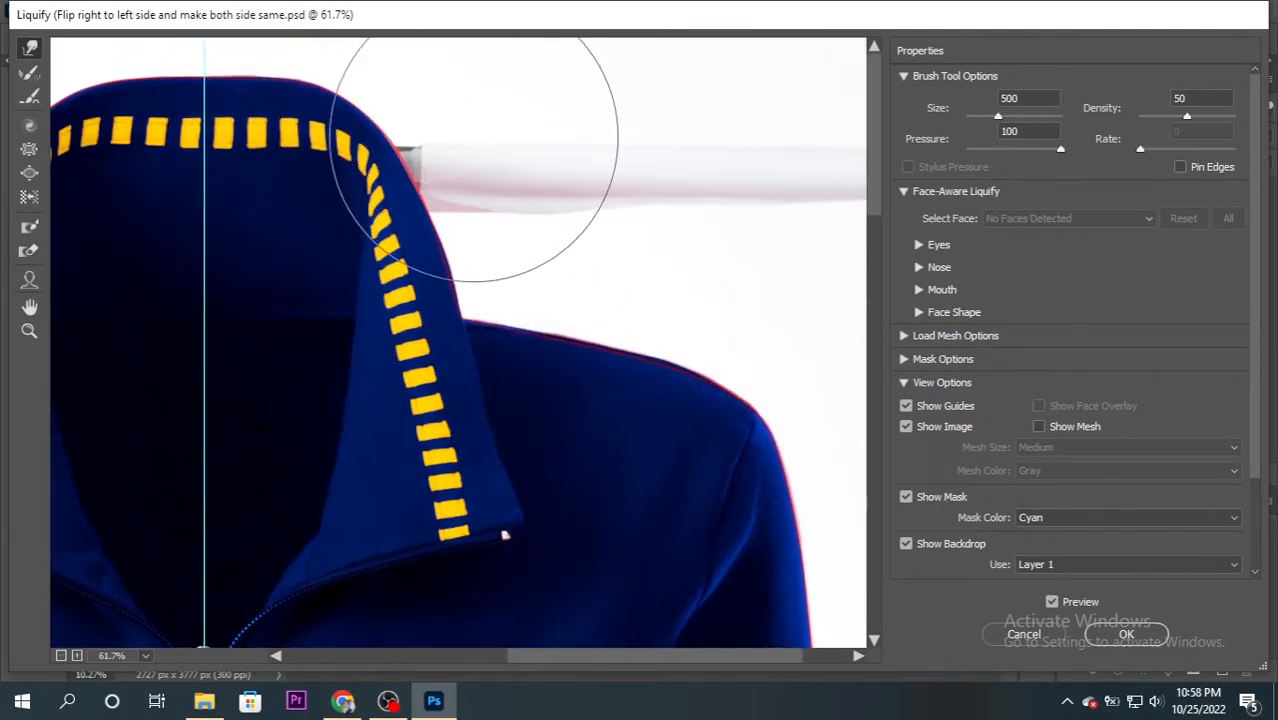
pyautogui.moveTo(208, 92)
pyautogui.mouseDown()
pyautogui.moveTo(259, 97)
pyautogui.moveTo(752, 305)
pyautogui.mouseUp()
# Check the left sleeve and cuff against the red outline and apply the Liquify changes
pyautogui.moveTo(414, 520); pyautogui.dragTo(500, 50)
pyautogui.moveTo(177, 468); pyautogui.dragTo(395, 67)
pyautogui.hotkey('ctrl', '+')
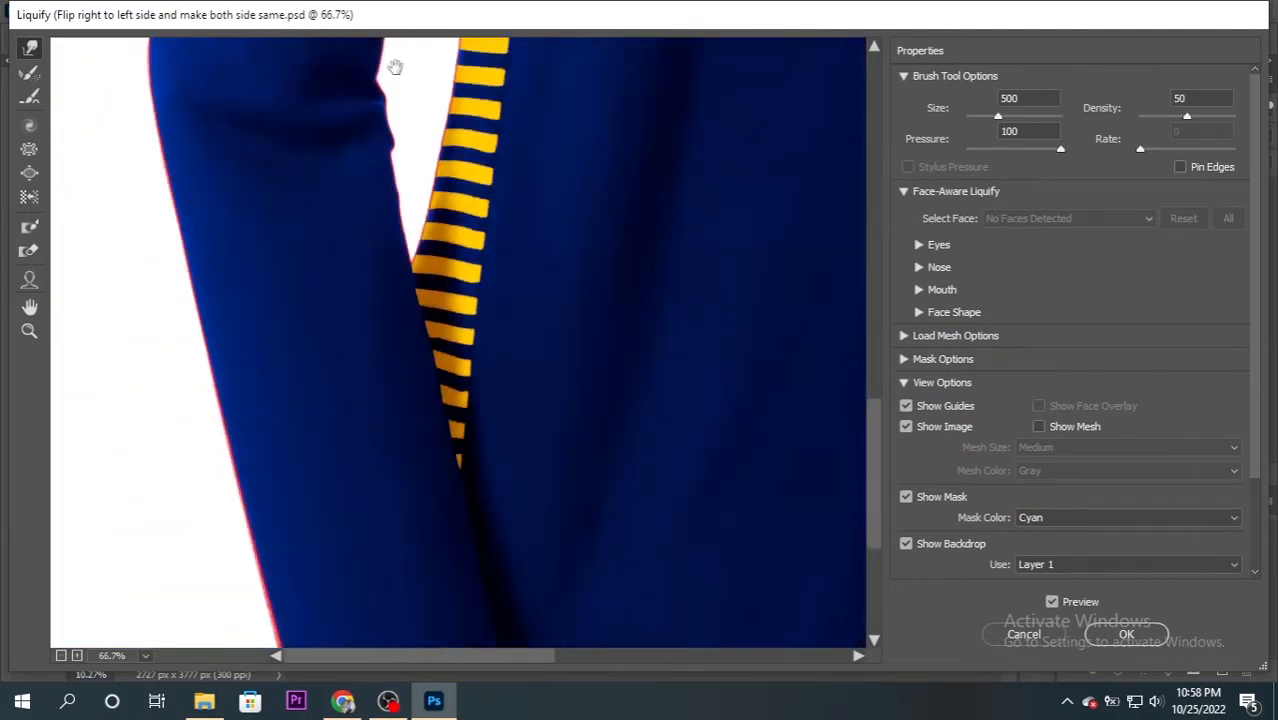
pyautogui.moveTo(282, 585); pyautogui.dragTo(241, 460)
pyautogui.click(1116, 636)
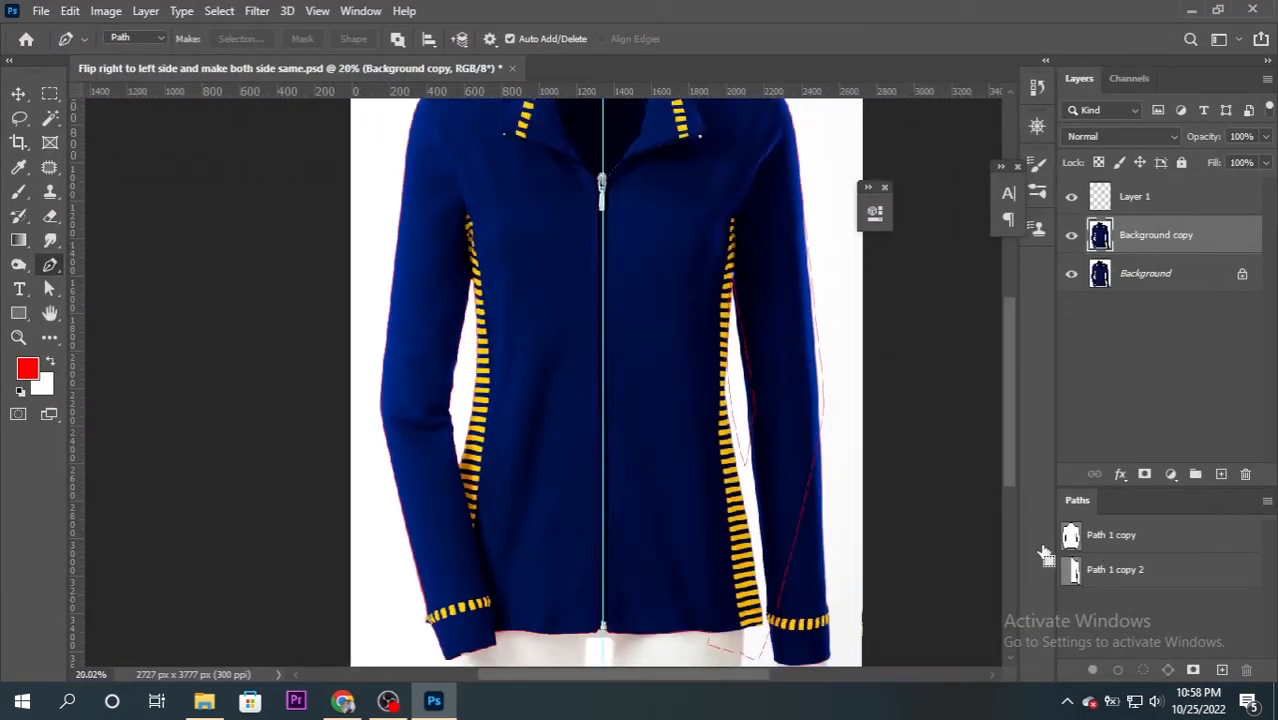
# Hide Layer 1 and add the notch at the bottom of the left cuff to the jacket selection using a Pen path
pyautogui.scroll(10, 470, 645)
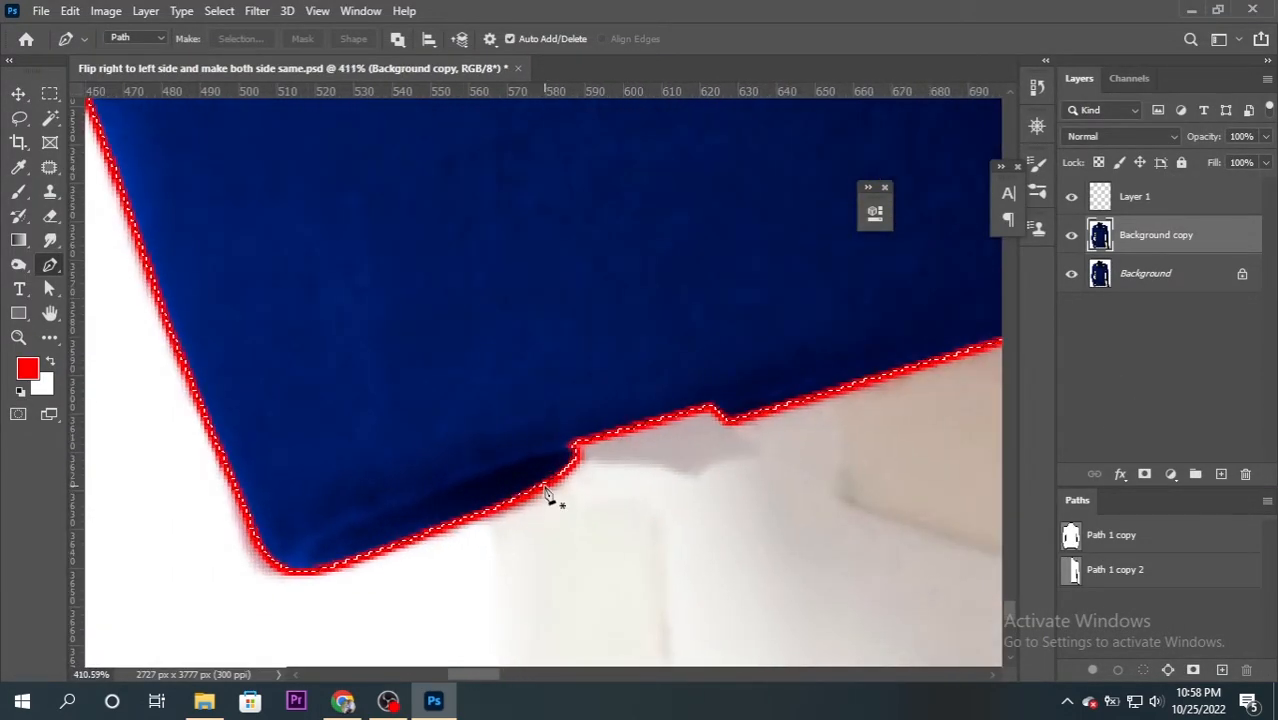
pyautogui.click(1073, 200)
pyautogui.click(556, 472)
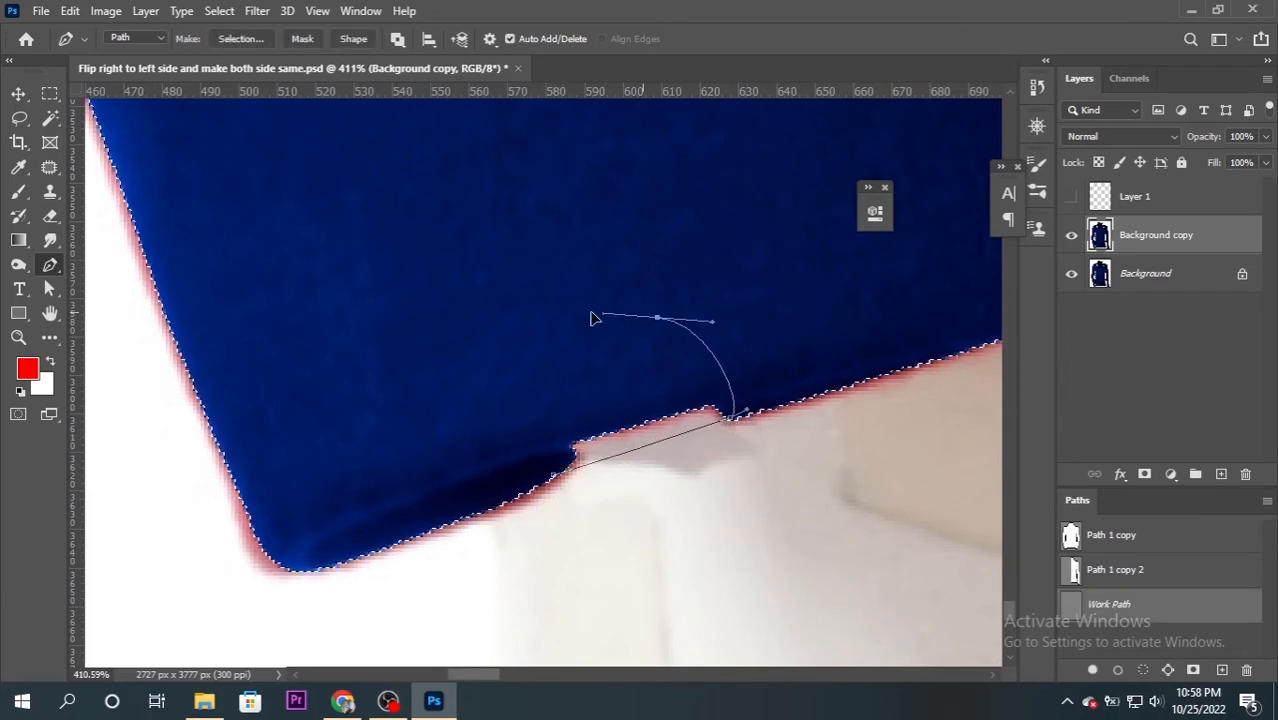
pyautogui.click(561, 463)
pyautogui.hotkey('ctrl', 'Return')
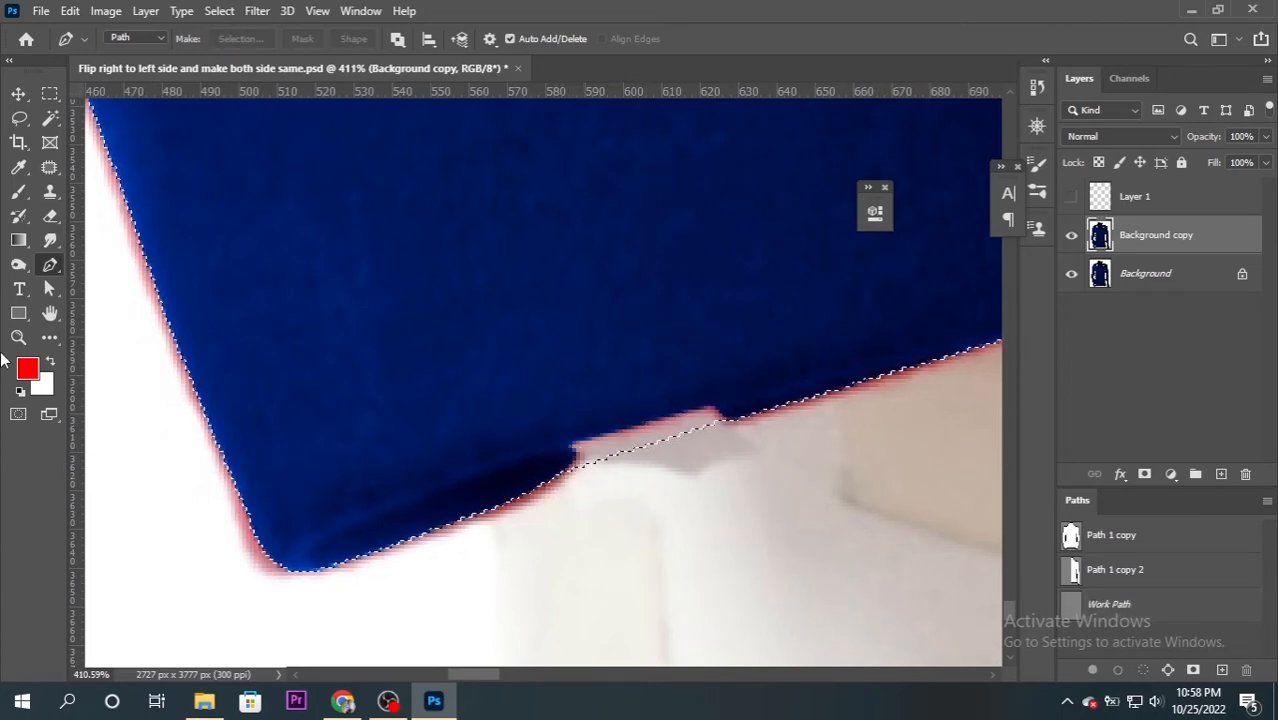
# Fill the notch along the left cuff's bottom edge with navy fabric using a size 6 Clone Stamp
pyautogui.click(50, 191)
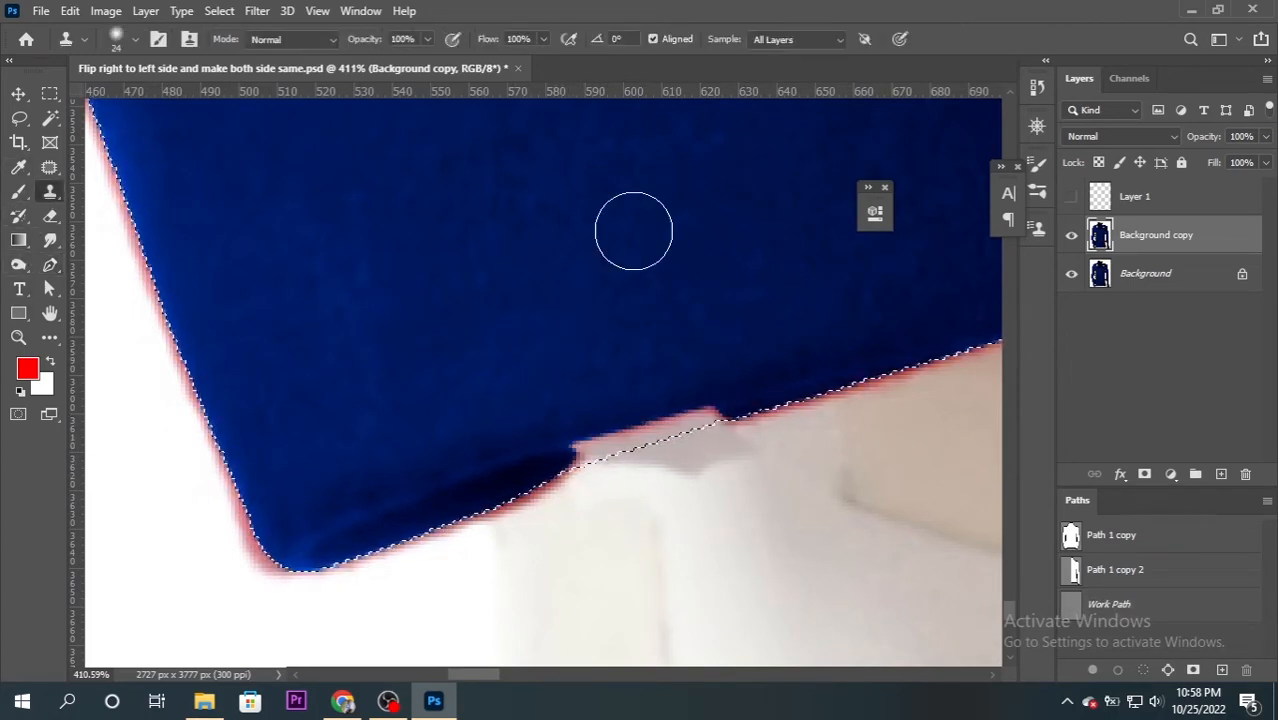
pyautogui.scroll(2, 520, 510)
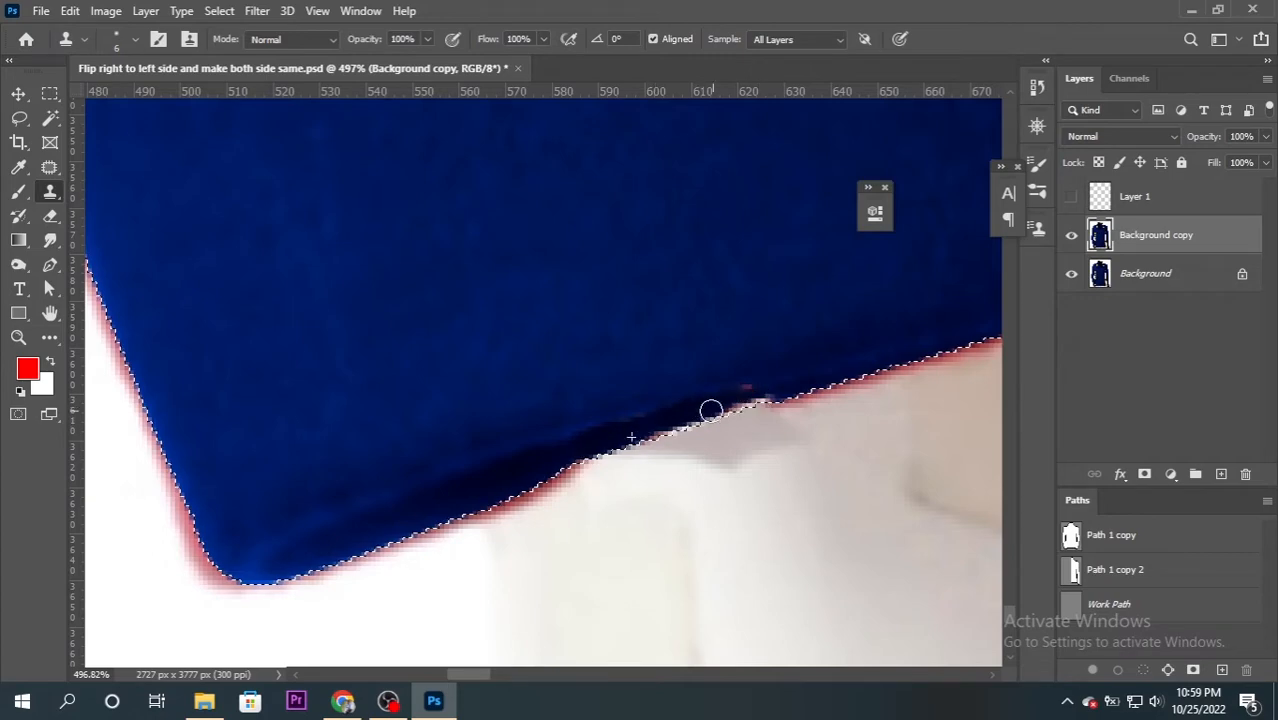
pyautogui.scroll(-4, 615, 442)
pyautogui.scroll(3, 672, 396)
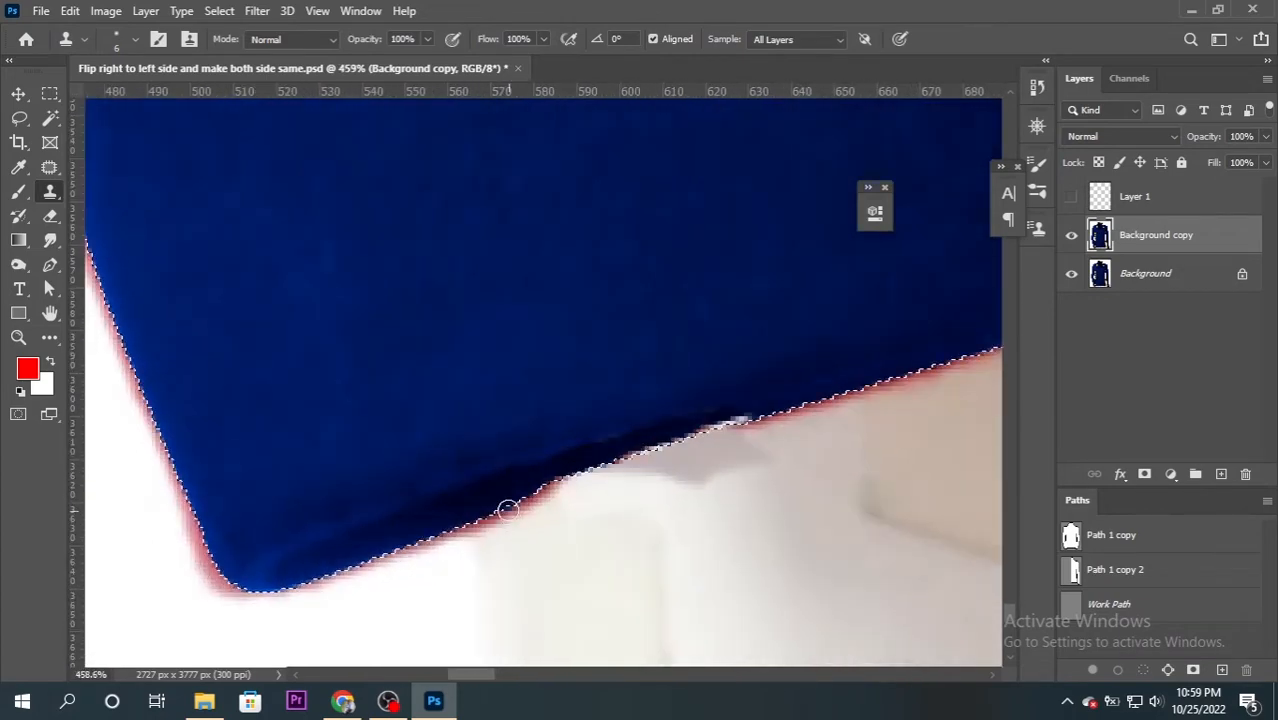
pyautogui.scroll(-10, 706, 432)
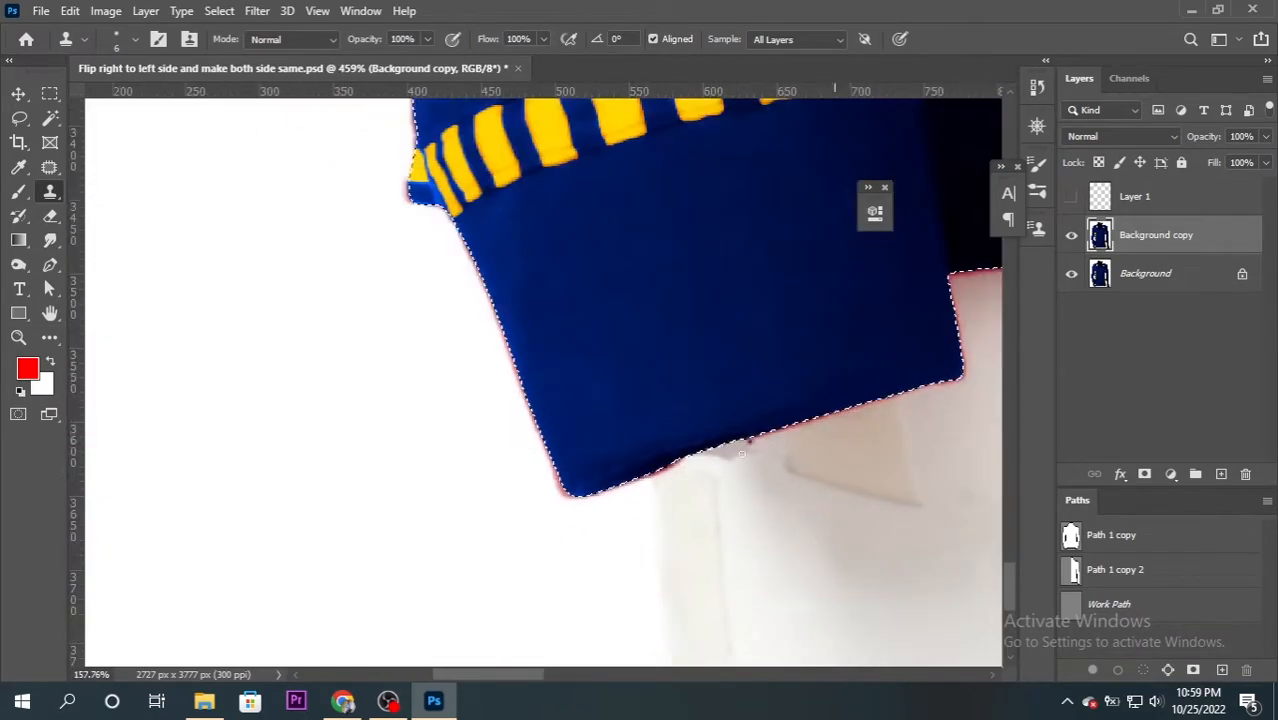
pyautogui.scroll(2, 628, 426)
pyautogui.scroll(-1, 628, 426)
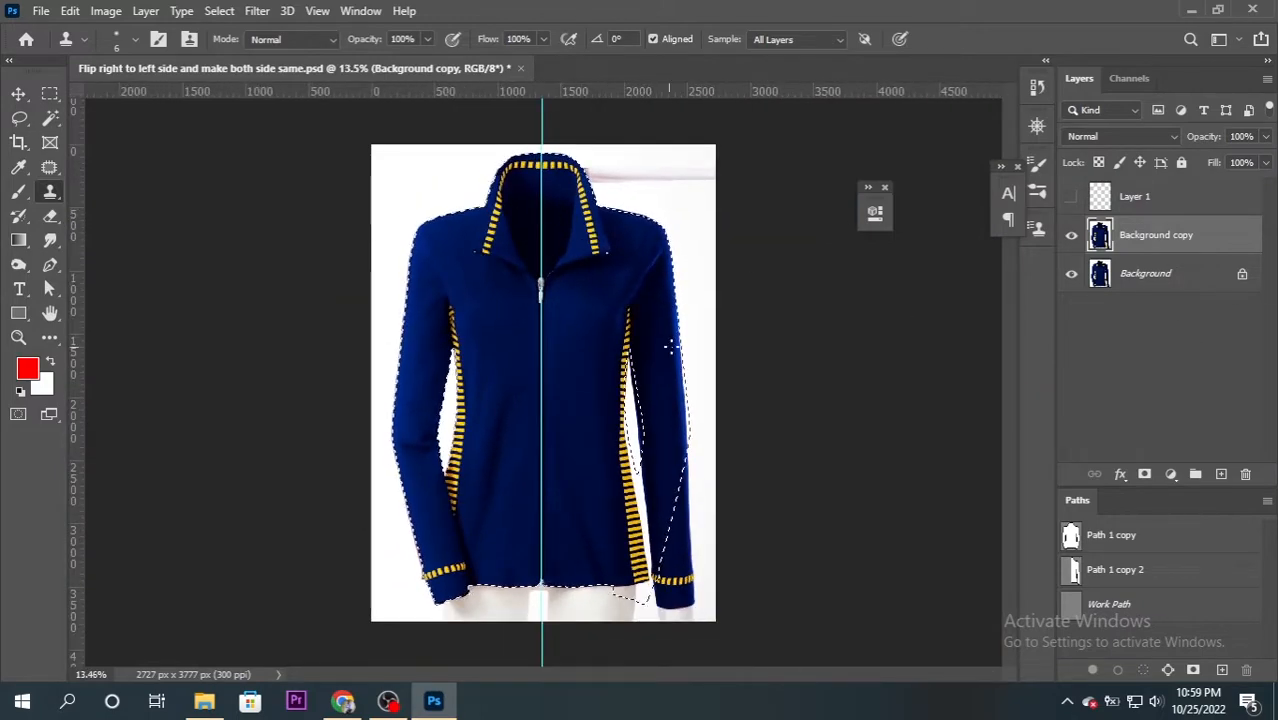
# Mask the Background copy layer to the jacket selection and add a white Solid Color fill layer directly above Background
pyautogui.moveTo(1198, 239)
pyautogui.mouseDown()
pyautogui.moveTo(1198, 271)
pyautogui.moveTo(1198, 238)
pyautogui.mouseUp()
pyautogui.click(1145, 474)
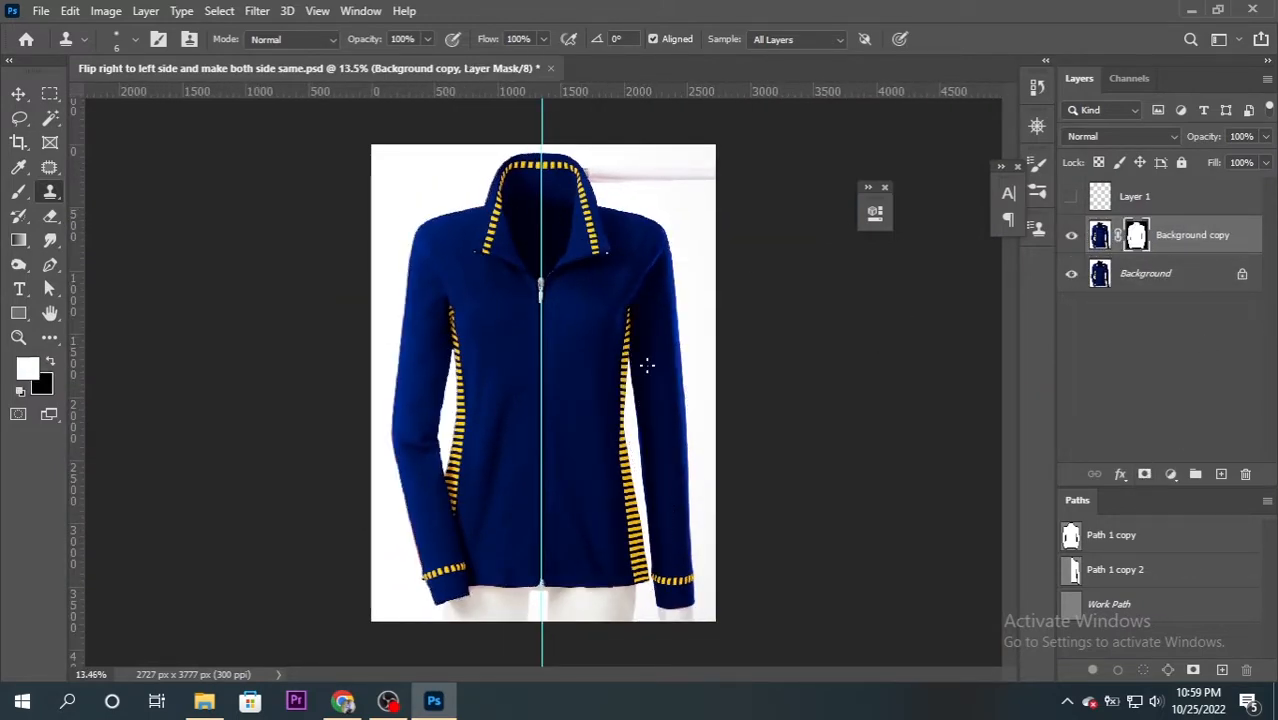
pyautogui.click(1158, 276)
pyautogui.click(1171, 474)
pyautogui.click(1140, 148)
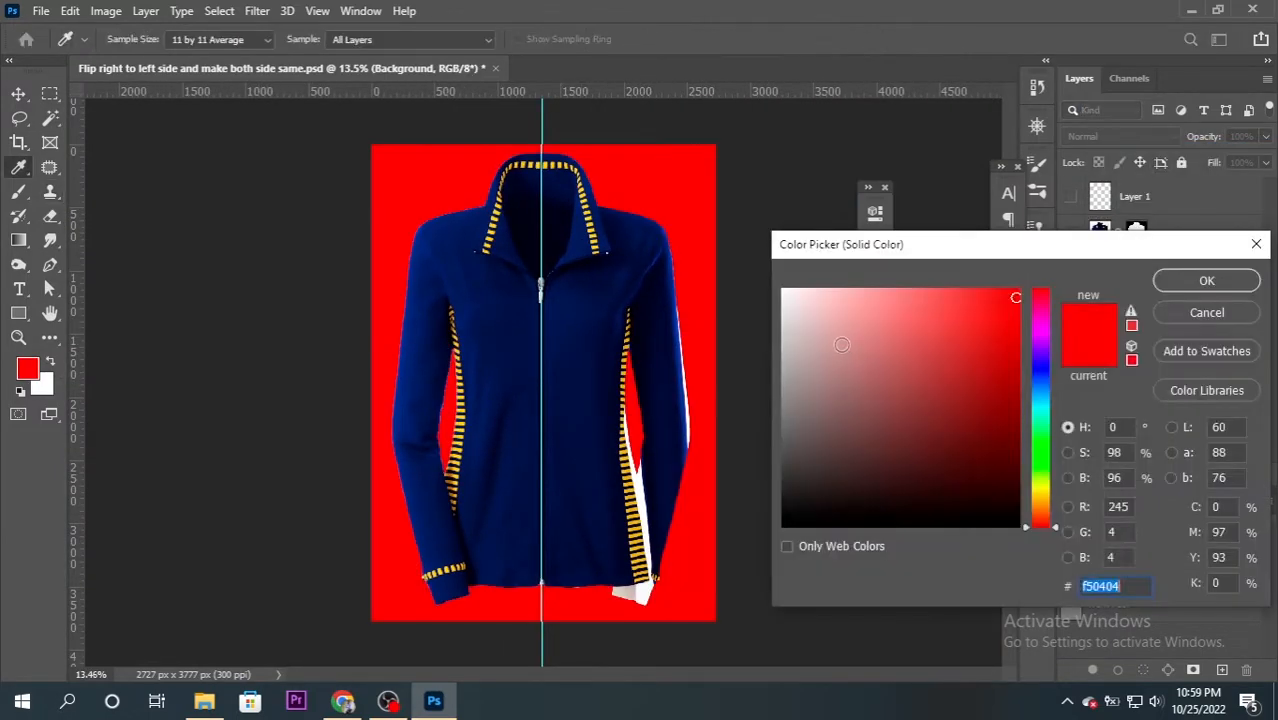
pyautogui.moveTo(790, 295); pyautogui.dragTo(769, 260)
pyautogui.click(1207, 281)
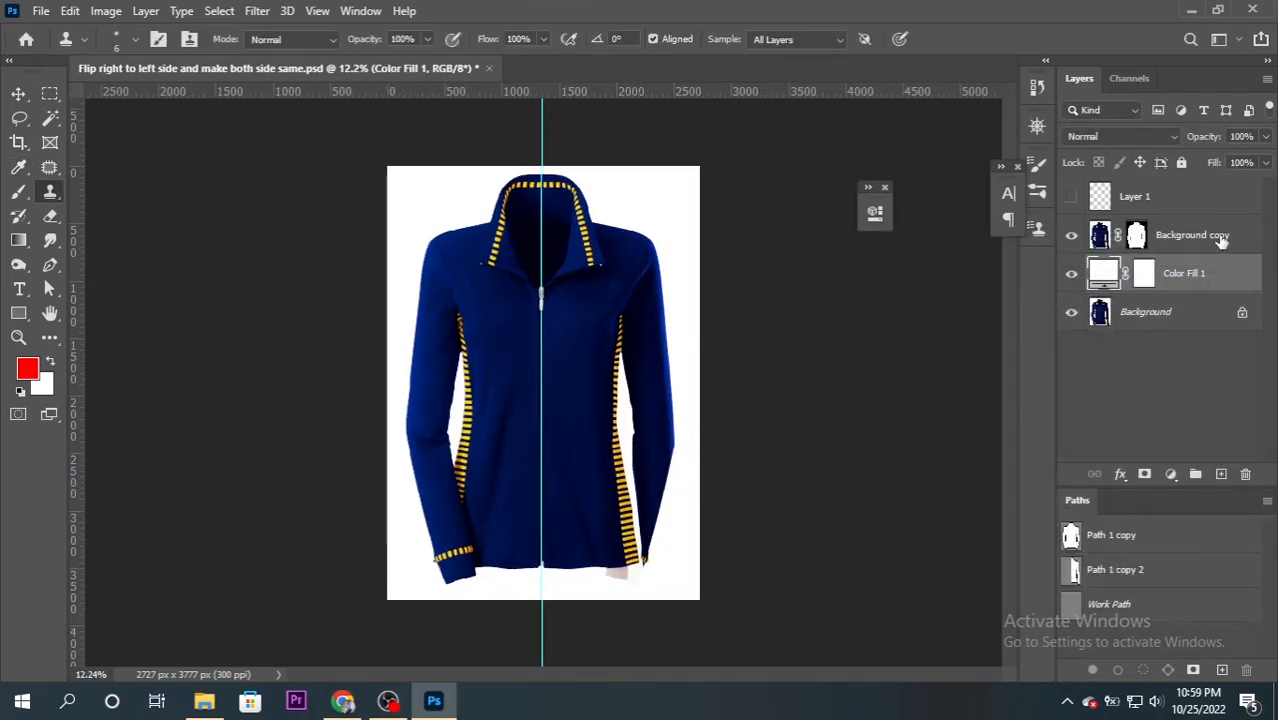
# Duplicate the masked Background copy layer and apply the duplicate's layer mask
pyautogui.moveTo(1225, 469); pyautogui.dragTo(1221, 474)
pyautogui.rightClick(1136, 234)
pyautogui.click(1127, 280)
# Select the jacket's left half up to the center guide on Background copy 2 and mirror it onto the right side
pyautogui.click(50, 93)
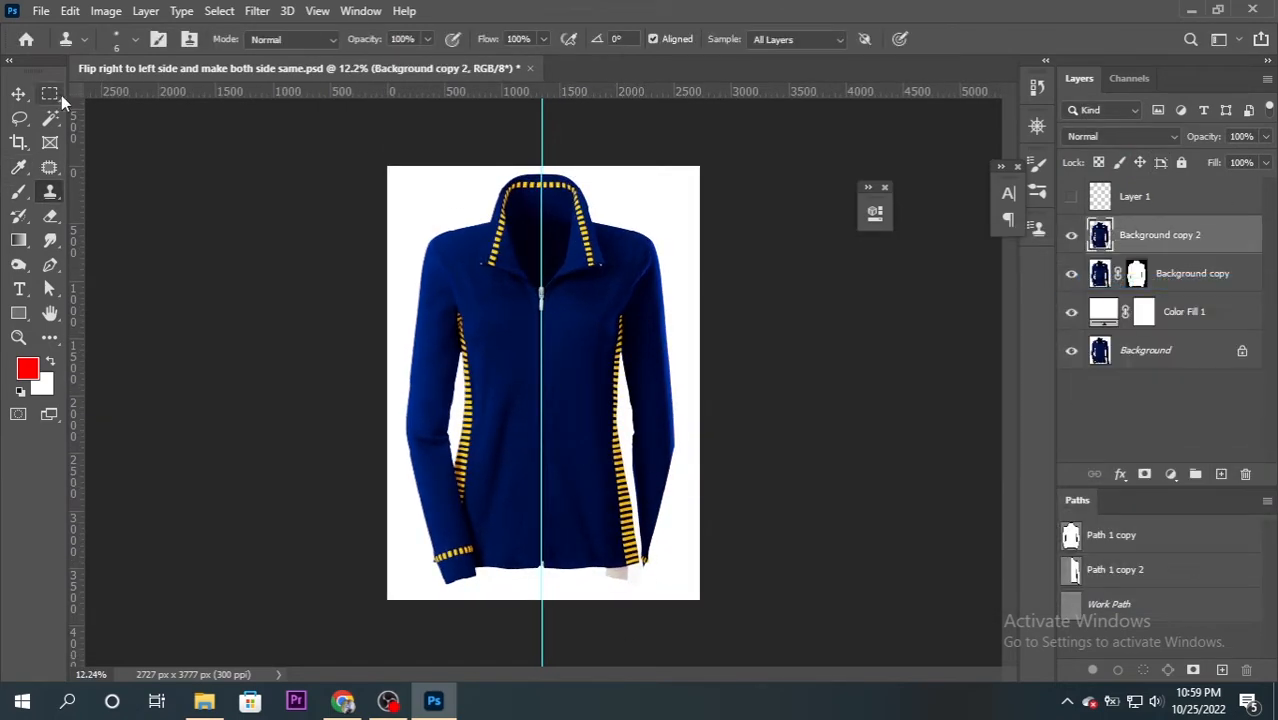
pyautogui.moveTo(528, 300); pyautogui.dragTo(542, 548)
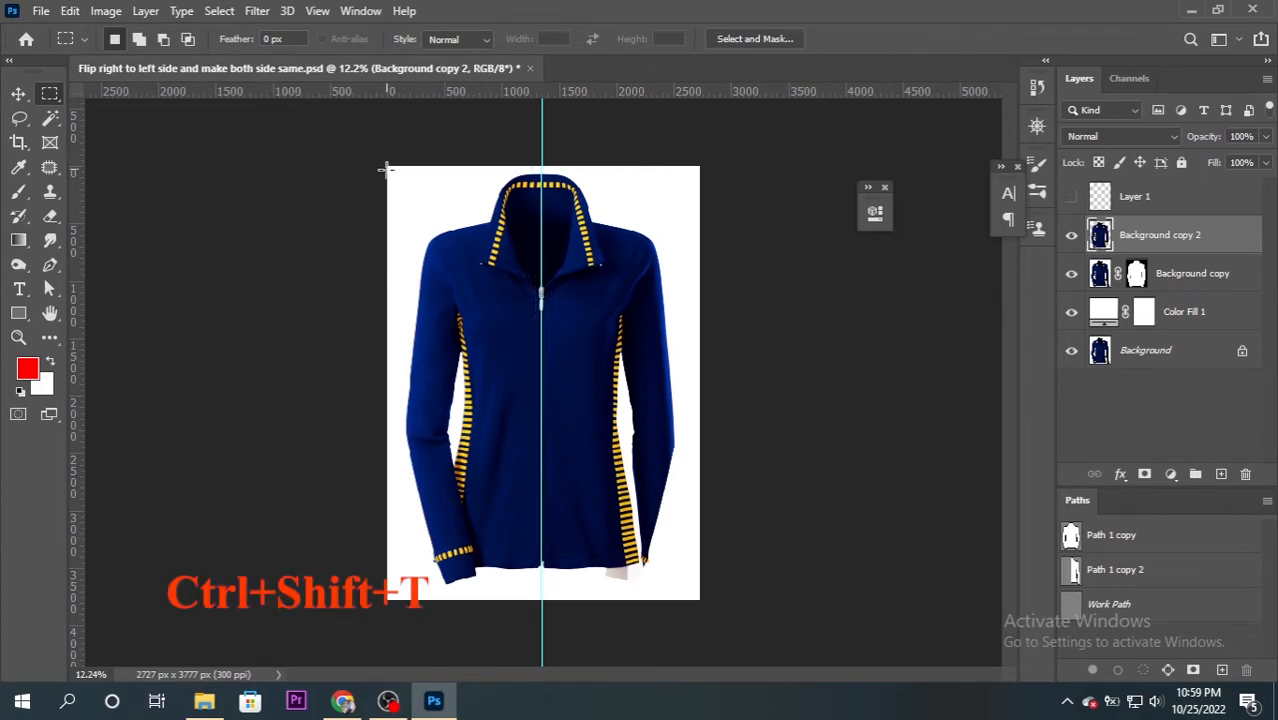
pyautogui.moveTo(379, 171); pyautogui.dragTo(542, 594)
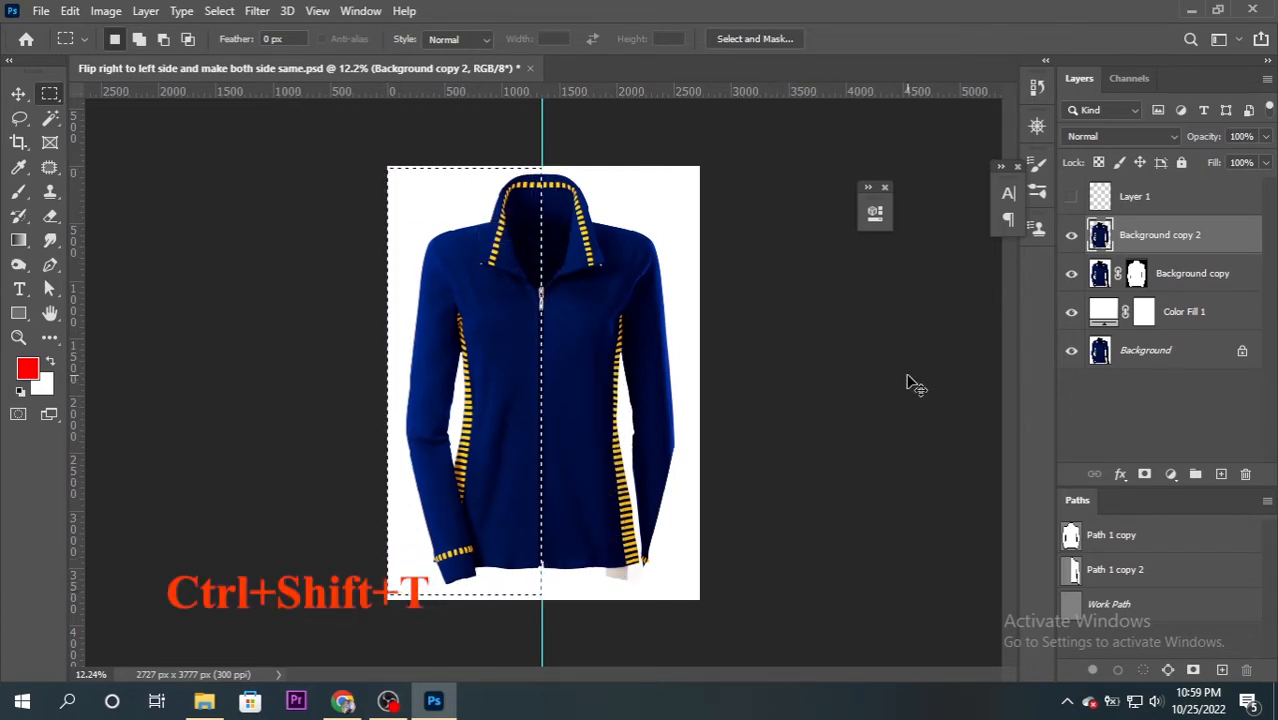
pyautogui.hotkey('ctrl', 'shift', 't')
pyautogui.scroll(11, 640, 395)
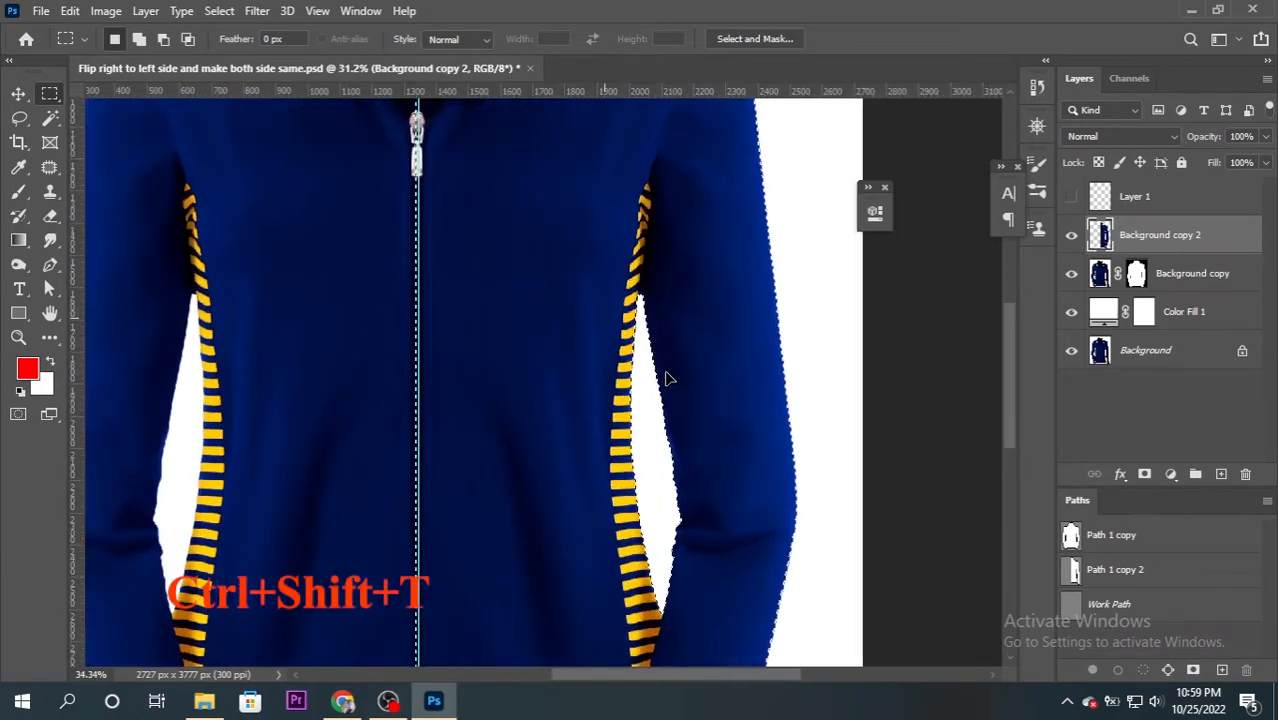
pyautogui.scroll(-3, 700, 520)
pyautogui.scroll(-2, 648, 440)
pyautogui.scroll(3, 701, 330)
pyautogui.scroll(-5, 688, 275)
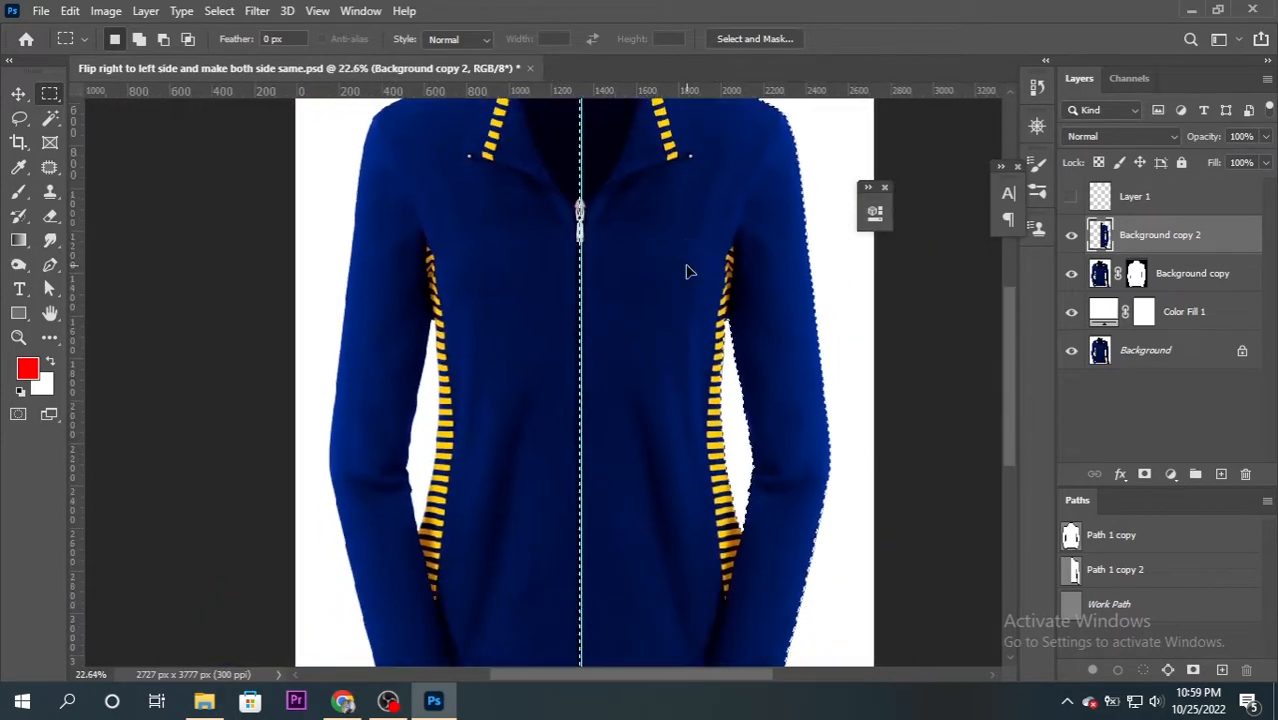
# Hide the mirrored half with a layer mask and reveal its lower sleeve and cuff using a size 135 Brush in Normal mode
pyautogui.click(1145, 474)
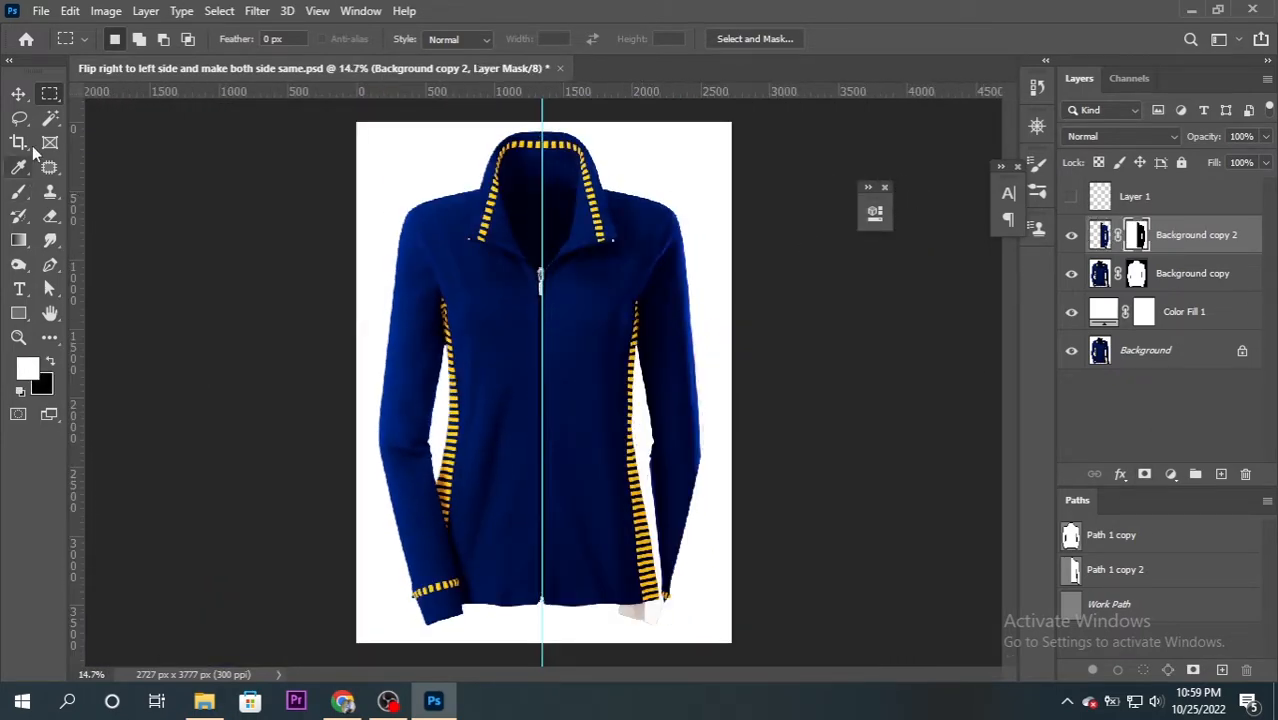
pyautogui.click(18, 197)
pyautogui.scroll(2, 662, 257)
pyautogui.scroll(-2, 648, 491)
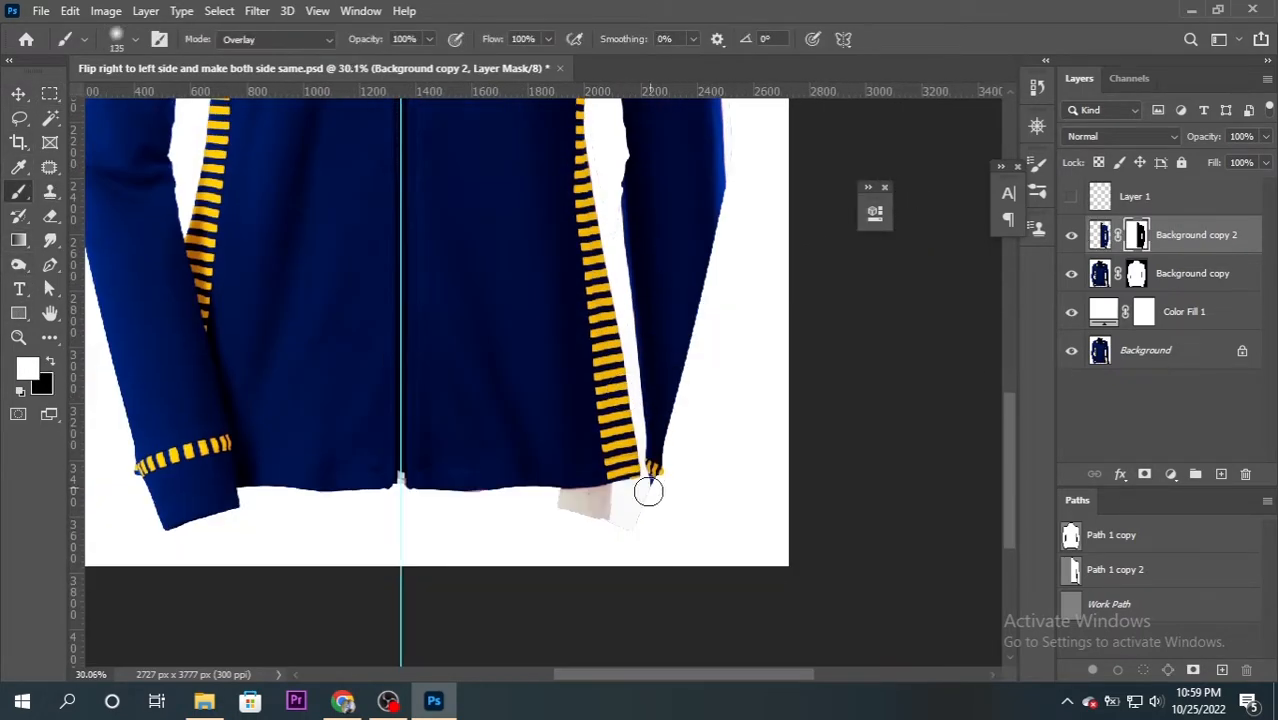
pyautogui.click(281, 38)
pyautogui.click(250, 47)
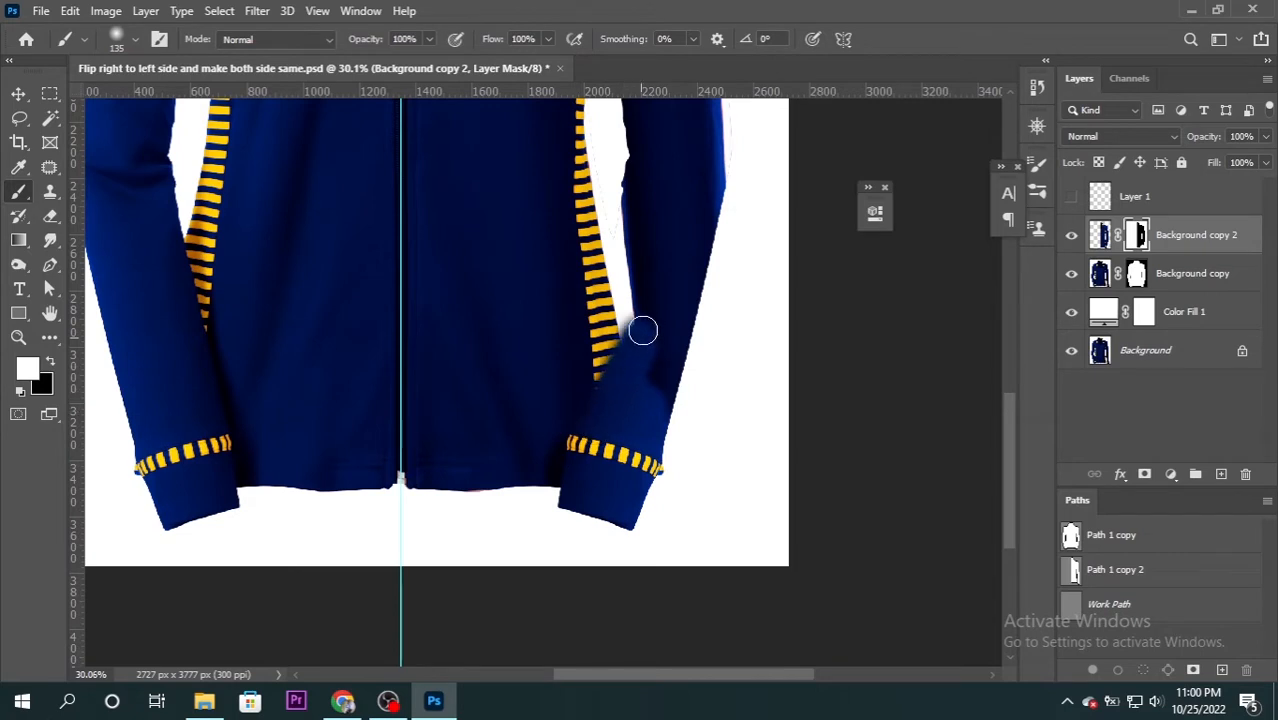
pyautogui.moveTo(672, 314)
pyautogui.mouseDown()
pyautogui.moveTo(639, 341)
pyautogui.moveTo(626, 300)
pyautogui.mouseUp()
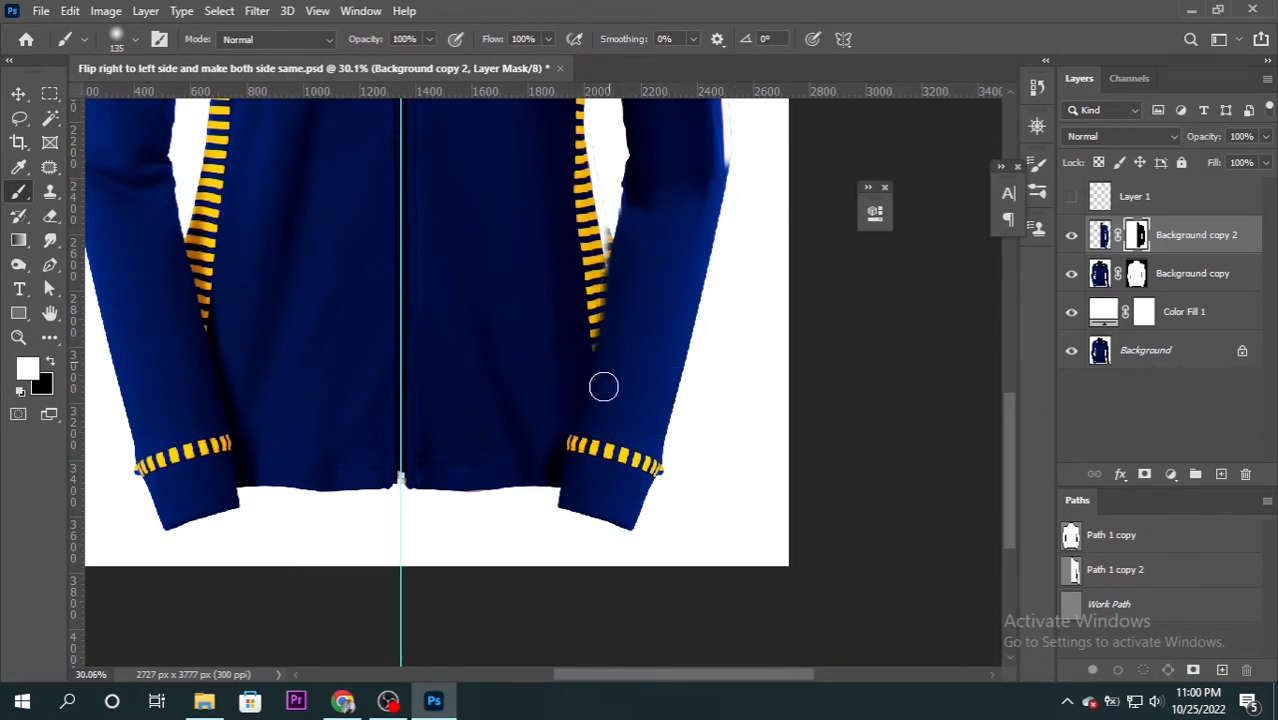
# Reveal the mirrored yellow side stripe and inner sleeve edge by painting white on the mask with the size 135 Brush
pyautogui.scroll(2, 610, 295)
pyautogui.moveTo(614, 232); pyautogui.dragTo(576, 434)
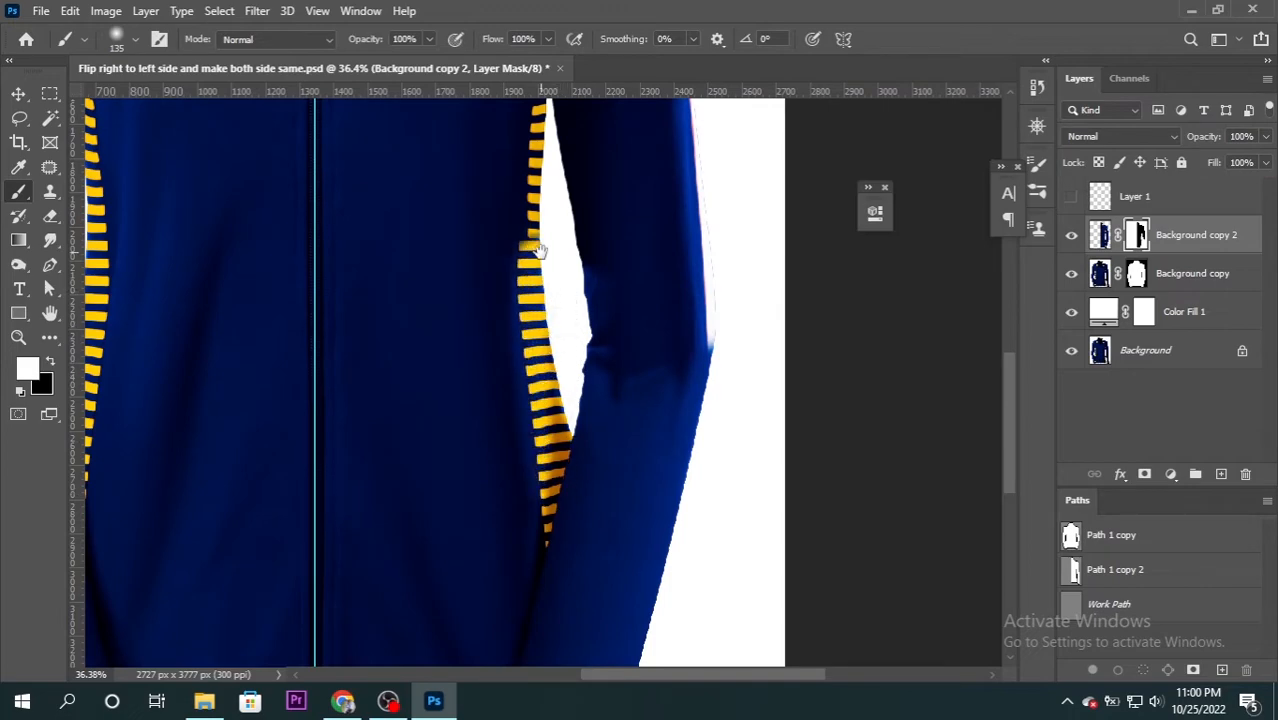
pyautogui.moveTo(538, 250); pyautogui.dragTo(533, 355)
pyautogui.moveTo(553, 183)
pyautogui.mouseDown()
pyautogui.moveTo(525, 252)
pyautogui.moveTo(511, 602)
pyautogui.mouseUp()
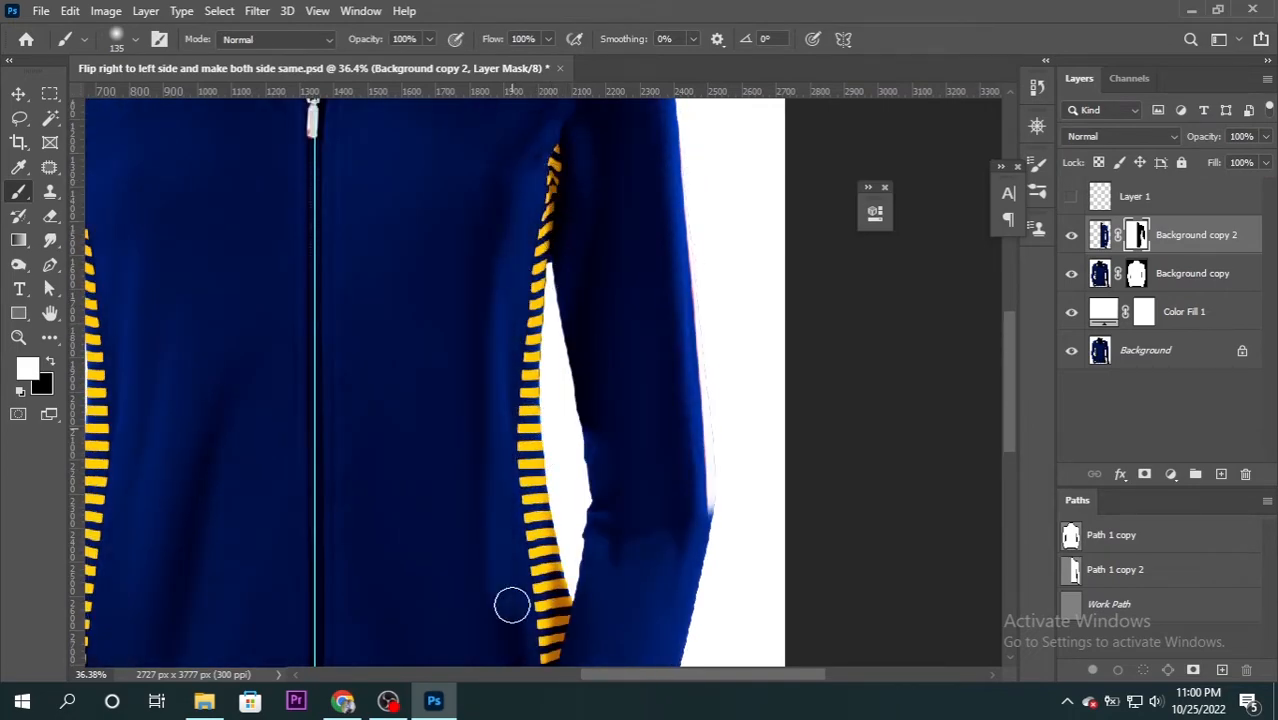
pyautogui.moveTo(477, 452); pyautogui.dragTo(483, 292)
pyautogui.moveTo(513, 422); pyautogui.dragTo(532, 562)
pyautogui.moveTo(530, 454); pyautogui.dragTo(536, 242)
# Reveal the mirrored chest, upper sleeve and shoulder by painting white on the mask with a size 267 Brush
pyautogui.keyDown('alt'); pyautogui.rightClick(465, 291); pyautogui.keyUp('alt')
pyautogui.moveTo(465, 291); pyautogui.dragTo(460, 450)
pyautogui.moveTo(445, 422); pyautogui.dragTo(414, 499)
pyautogui.moveTo(466, 182); pyautogui.dragTo(405, 571)
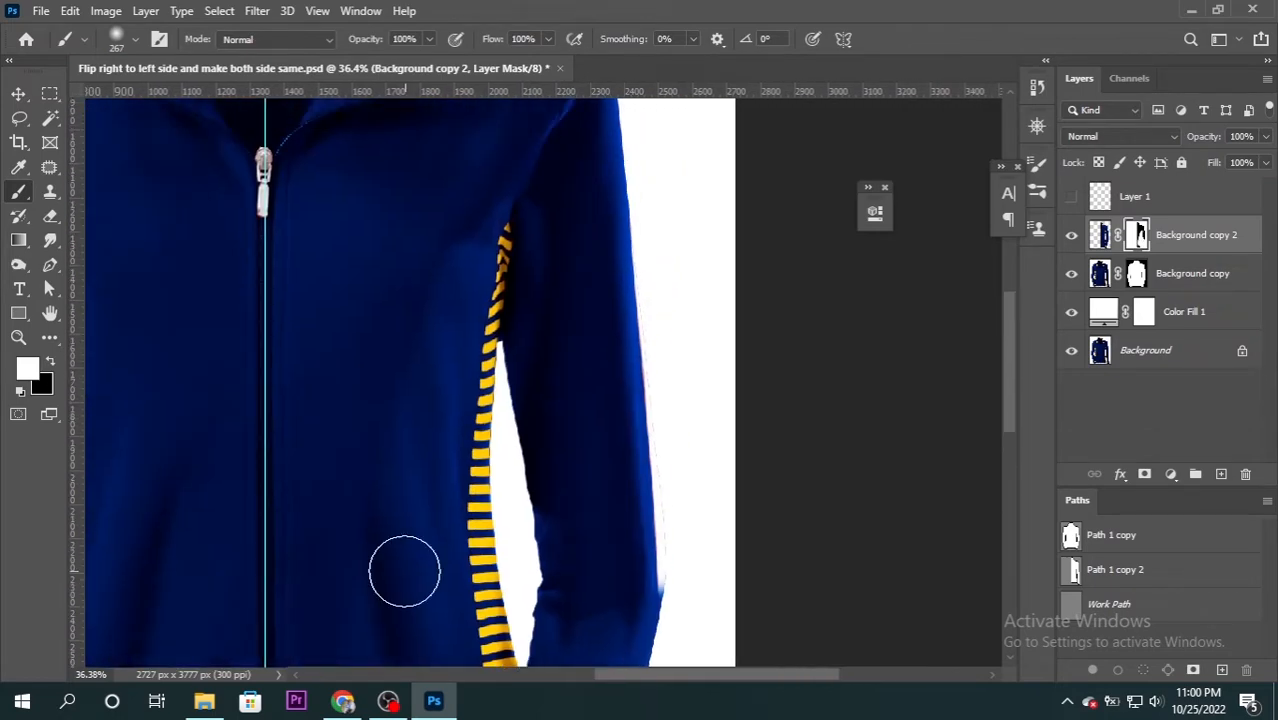
pyautogui.moveTo(462, 249)
pyautogui.mouseDown()
pyautogui.moveTo(459, 371)
pyautogui.moveTo(398, 466)
pyautogui.mouseUp()
pyautogui.moveTo(513, 418)
pyautogui.mouseDown()
pyautogui.moveTo(487, 698)
pyautogui.moveTo(542, 257)
pyautogui.mouseUp()
pyautogui.moveTo(530, 434)
pyautogui.mouseDown()
pyautogui.moveTo(554, 633)
pyautogui.moveTo(568, 351)
pyautogui.mouseUp()
pyautogui.scroll(-5, 563, 400)
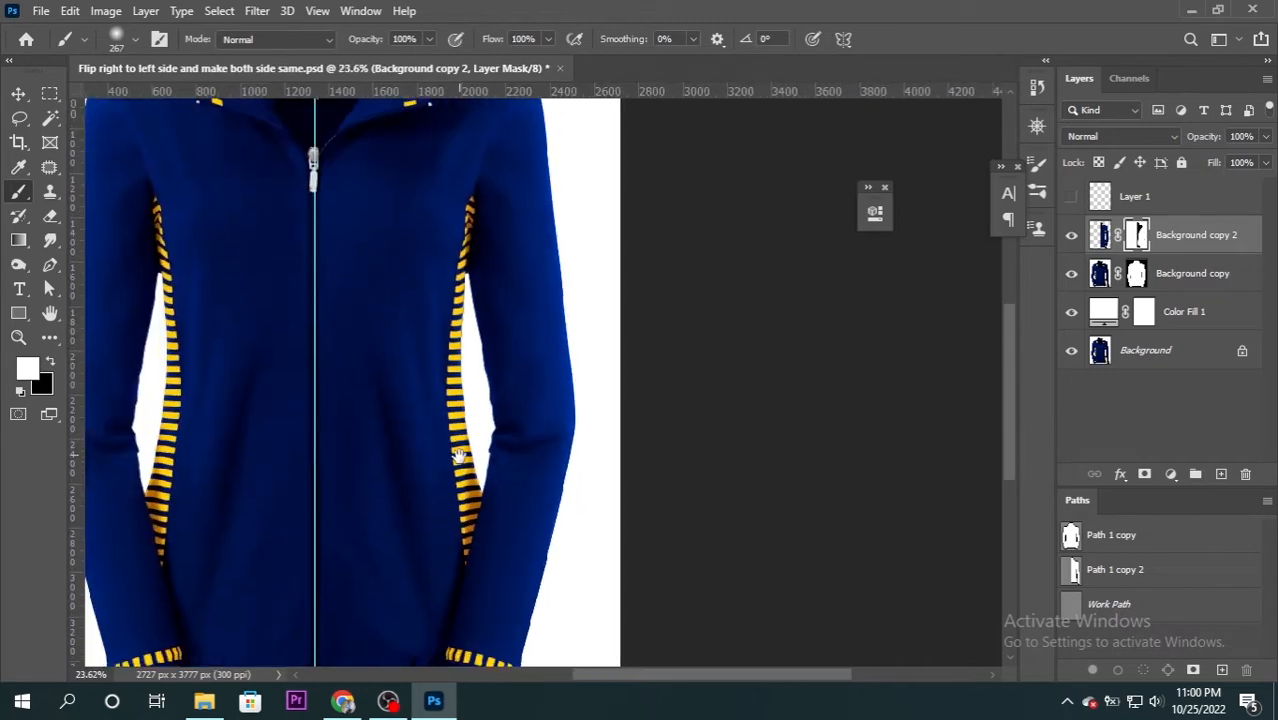
pyautogui.moveTo(456, 451); pyautogui.dragTo(433, 698)
pyautogui.scroll(7, 490, 420)
pyautogui.moveTo(473, 187); pyautogui.dragTo(428, 326)
pyautogui.scroll(-6, 518, 420)
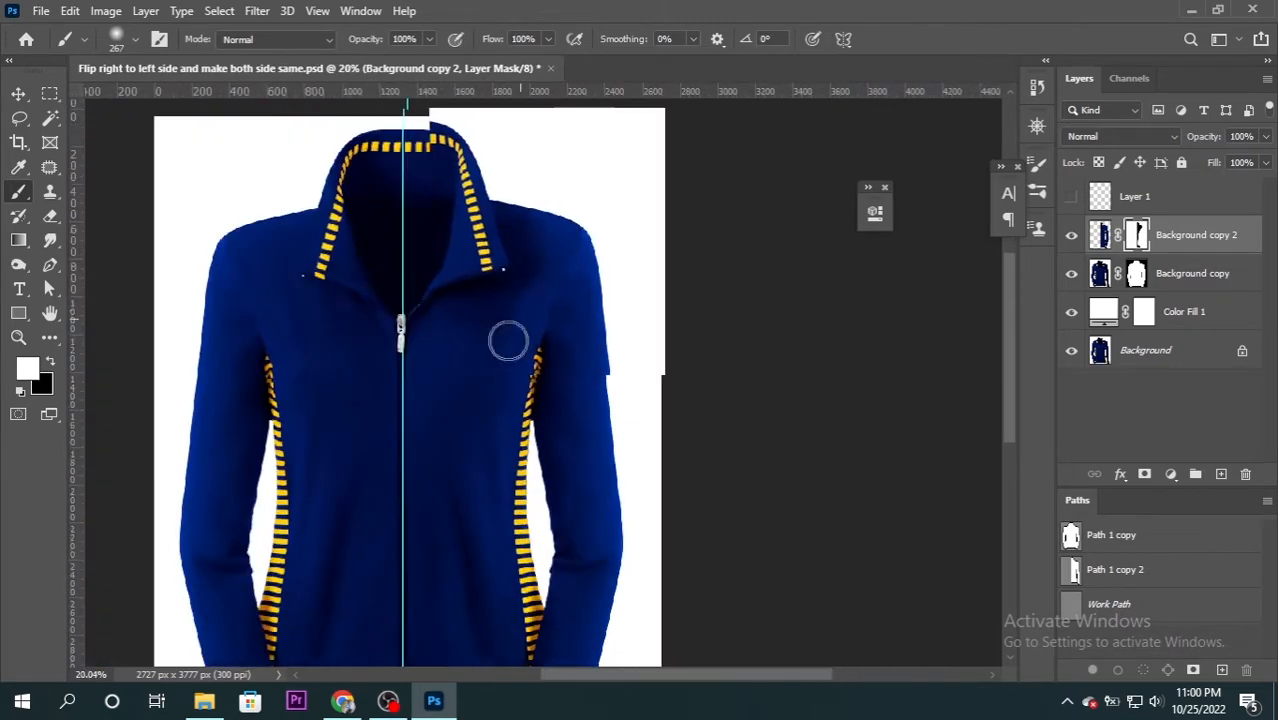
# Compare the mirrored jacket with the original Background layer and inspect the hem and cuffs
pyautogui.keyDown('alt'); pyautogui.click(1072, 351); pyautogui.keyUp('alt')
pyautogui.keyDown('alt'); pyautogui.click(1072, 351); pyautogui.keyUp('alt')
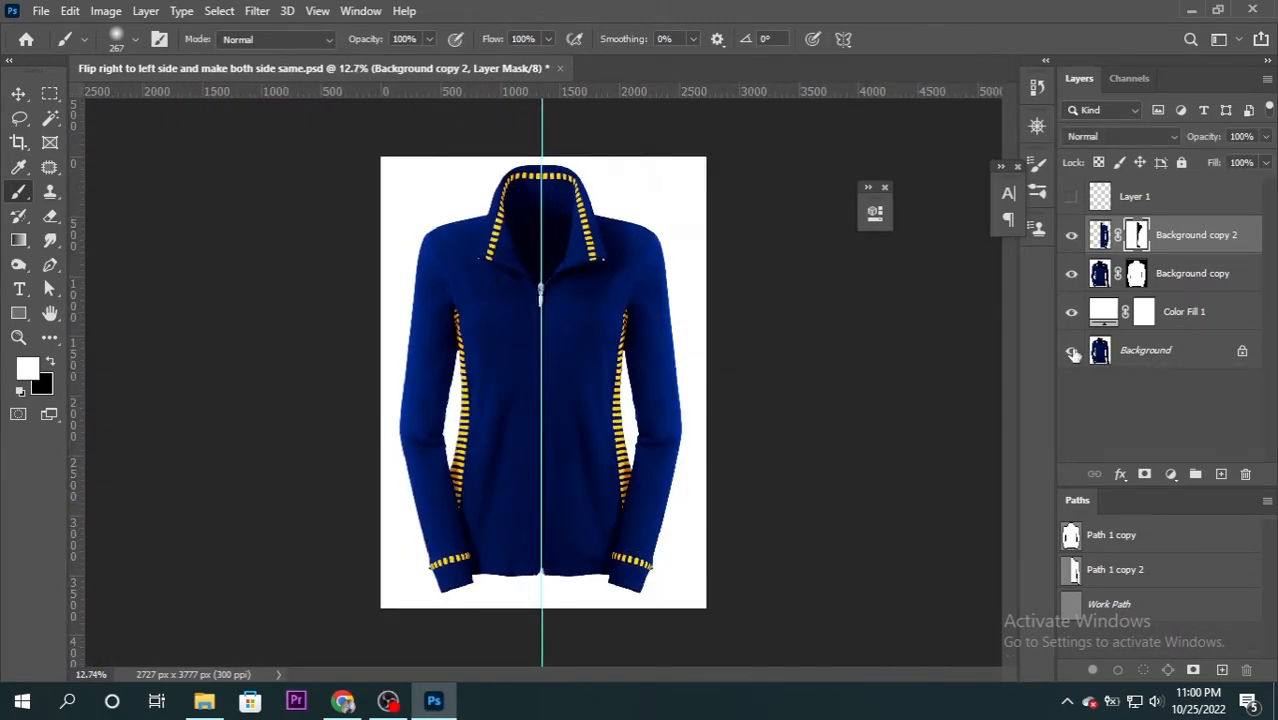
pyautogui.scroll(6, 560, 600)
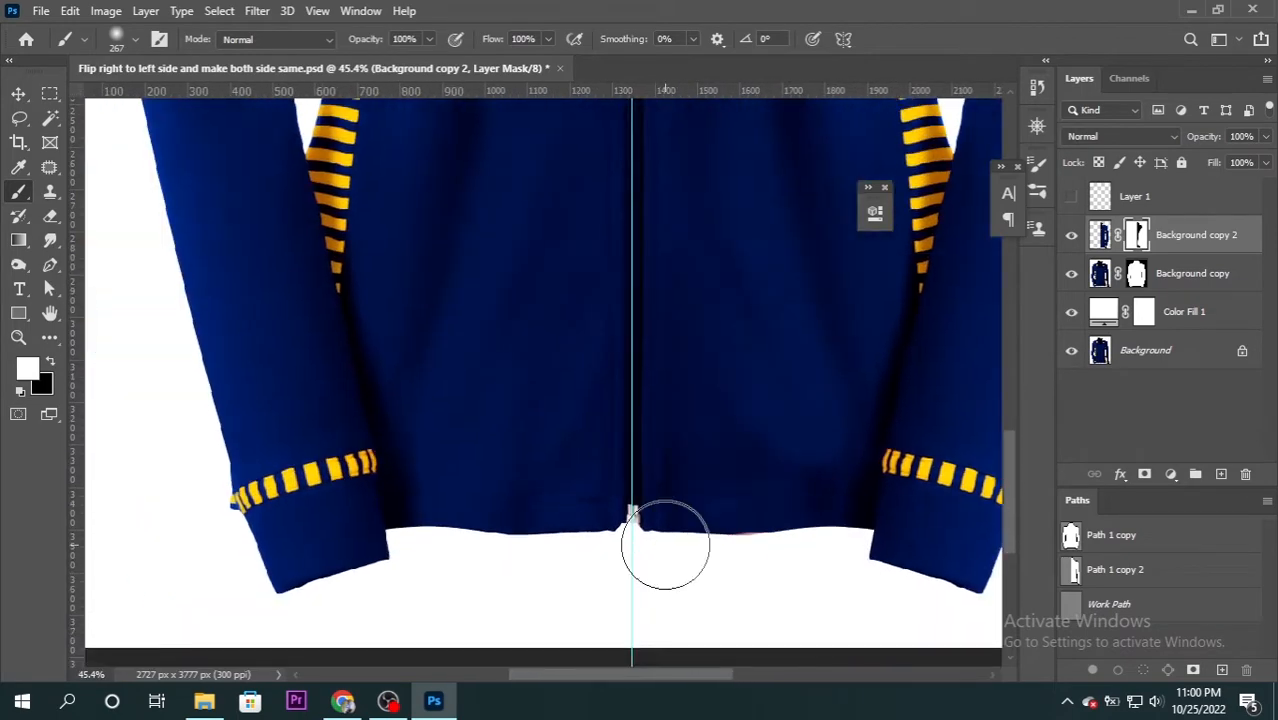
pyautogui.scroll(-5, 802, 345)
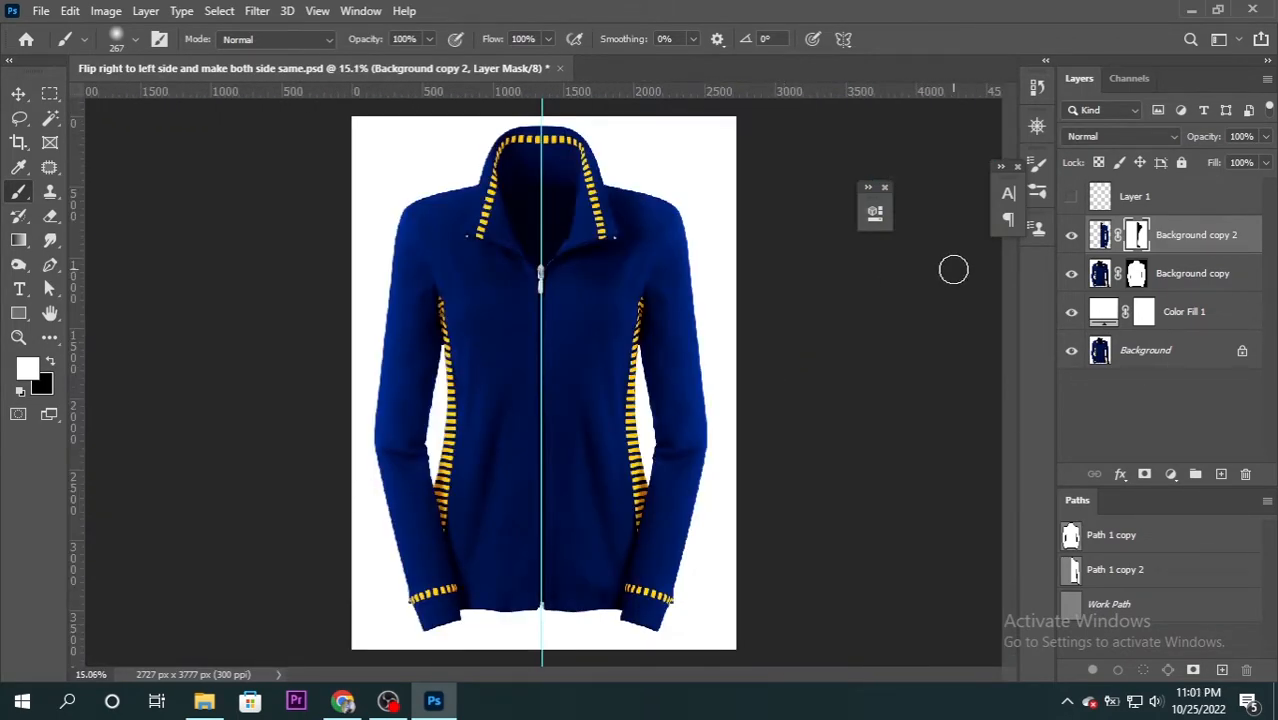
# Merge duplicates of Background copy and Background copy 2 into one layer and hide the two source layers
pyautogui.click(1208, 276)
pyautogui.hotkey('ctrl', 'j')
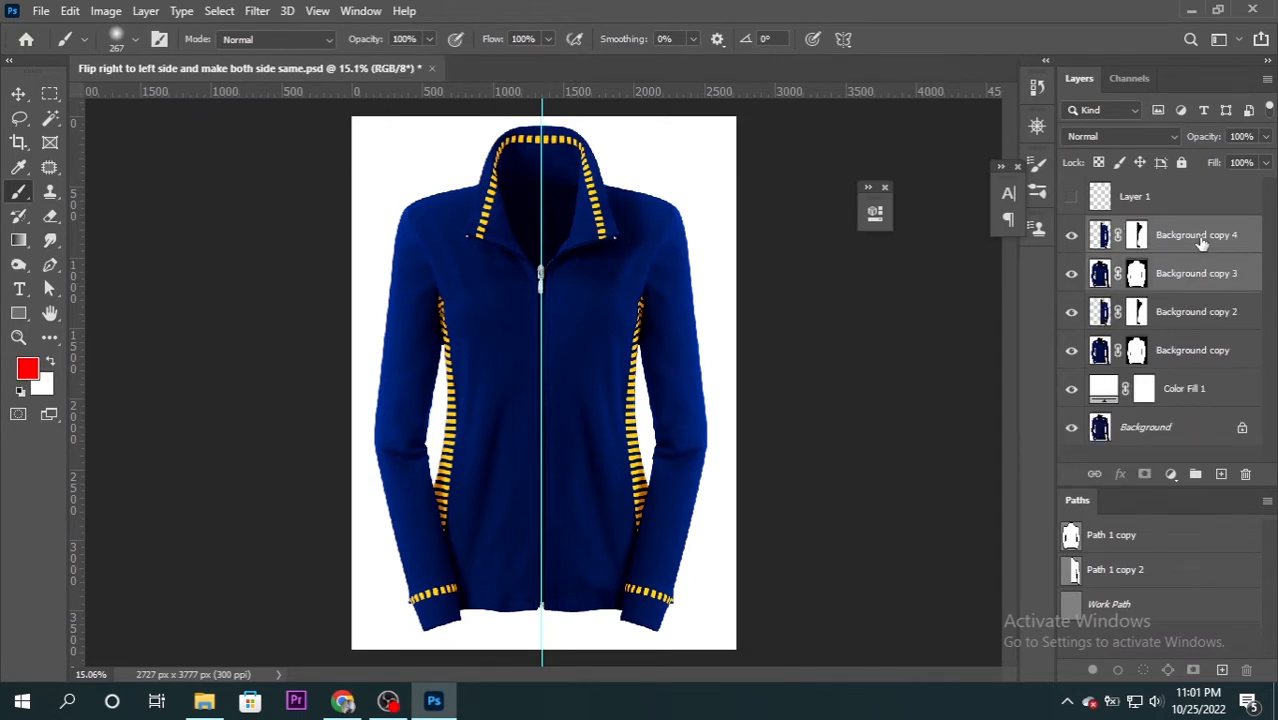
pyautogui.hotkey('ctrl', 'e')
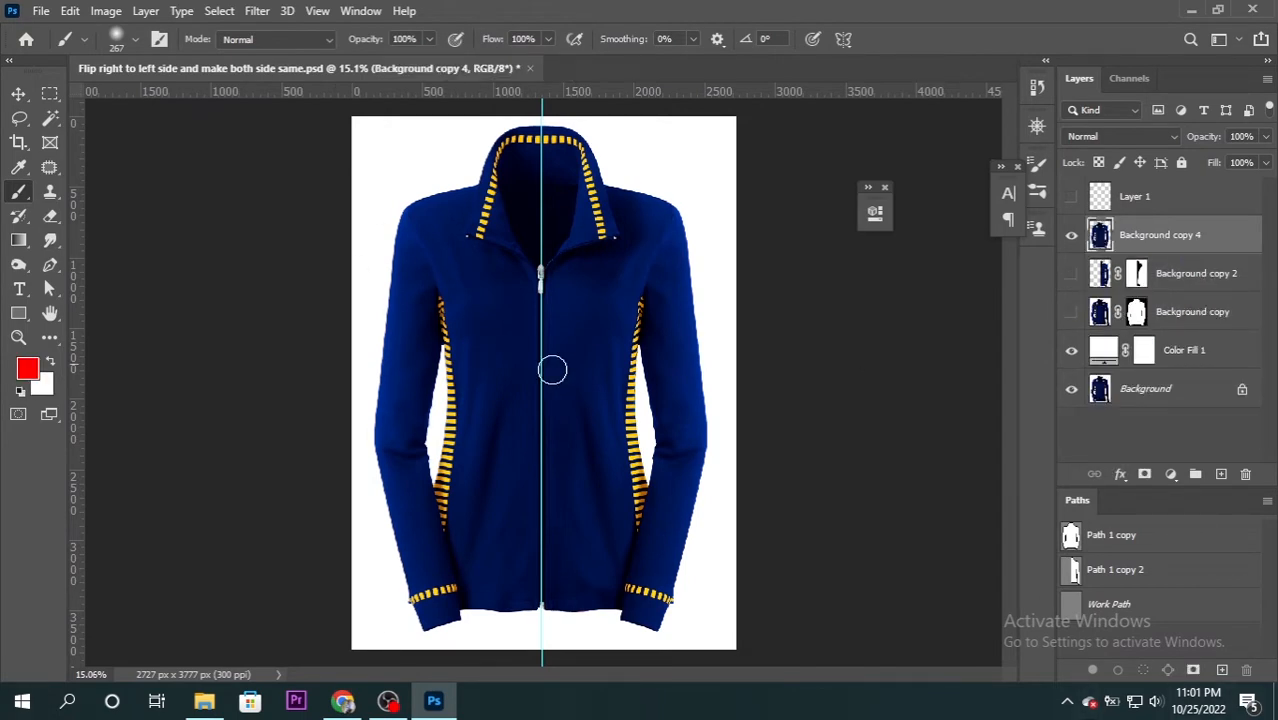
# Show only the original Background layer and load Path 1 copy 2 as a selection
pyautogui.click(1071, 350)
pyautogui.scroll(-3, 462, 491)
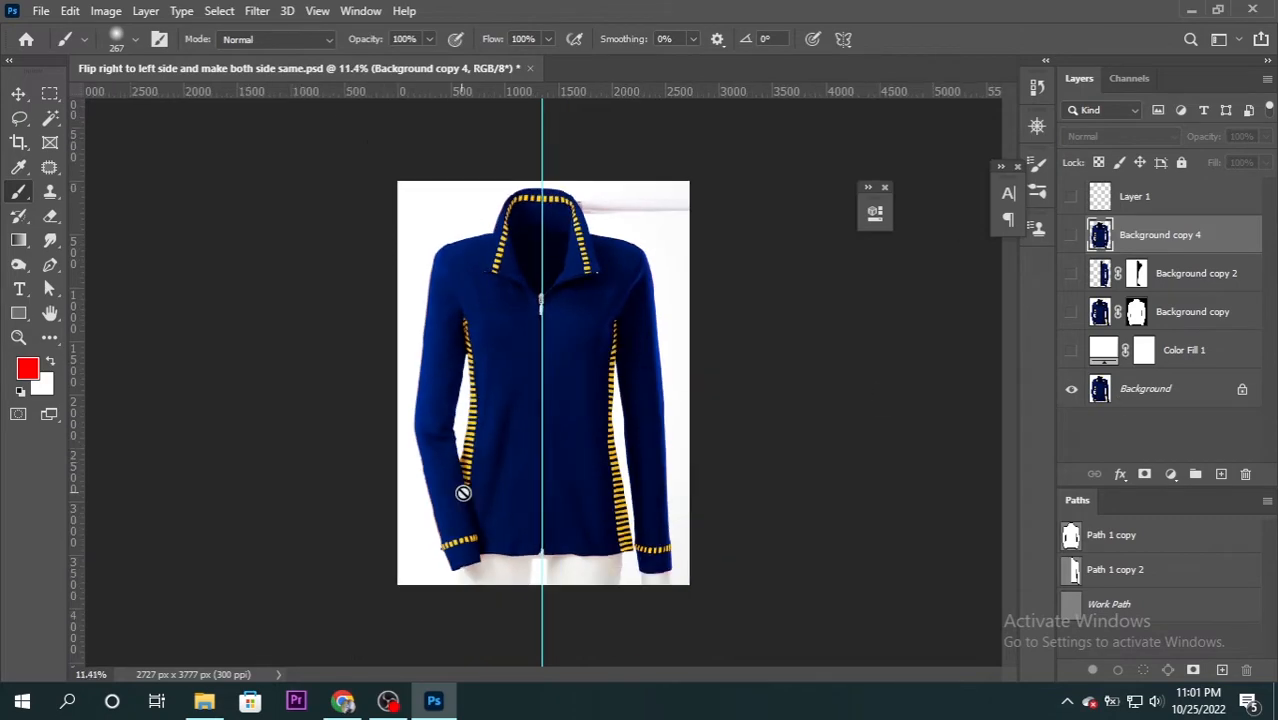
pyautogui.scroll(2, 597, 366)
pyautogui.keyDown('ctrl'); pyautogui.click(1073, 570); pyautogui.keyUp('ctrl')
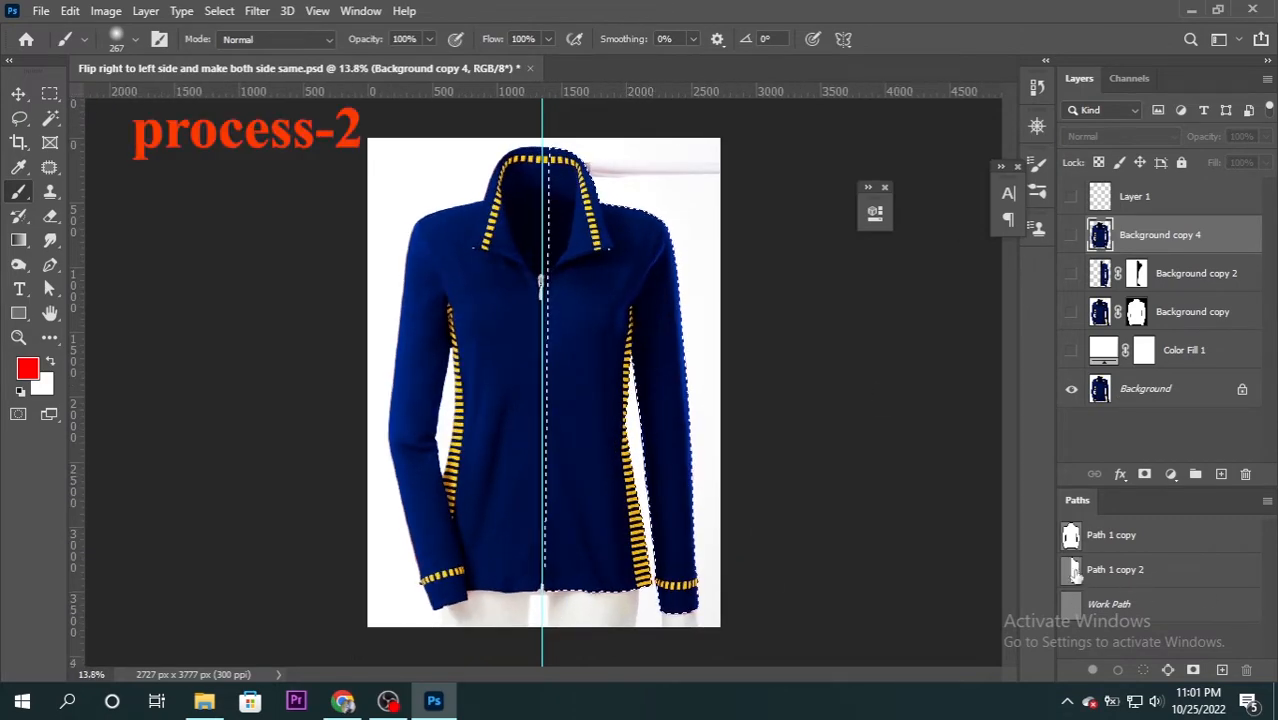
pyautogui.scroll(2, 585, 257)
# Duplicate the Background layer above Color Fill 1 and show both layers
pyautogui.moveTo(1206, 398); pyautogui.dragTo(1166, 336)
pyautogui.click(1071, 388)
pyautogui.scroll(-3, 601, 487)
pyautogui.scroll(3, 534, 237)
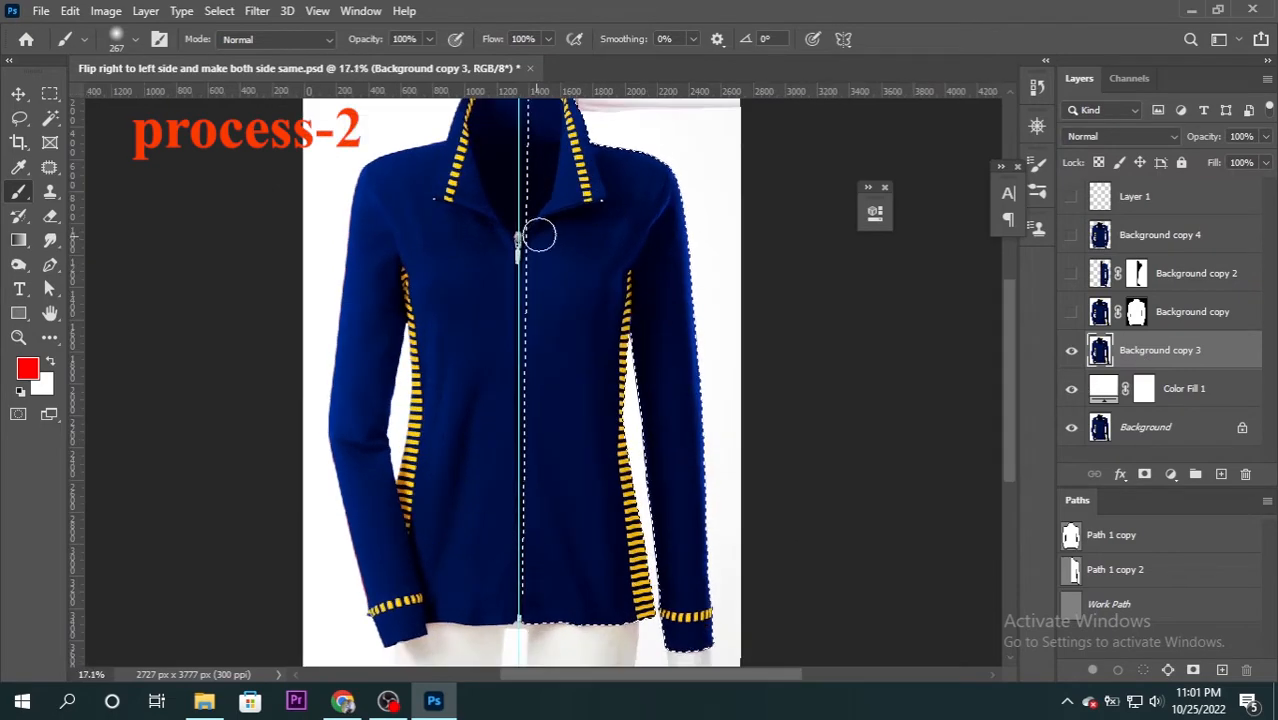
pyautogui.scroll(-2, 650, 374)
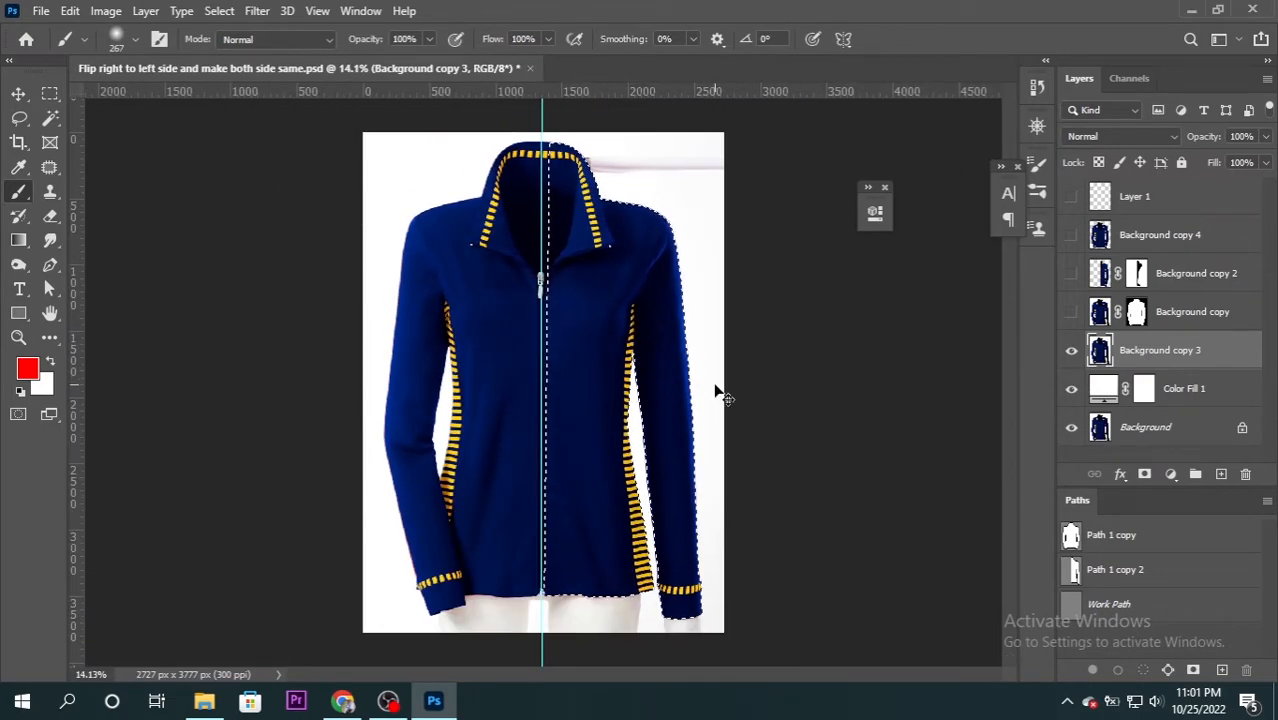
# Select the right-half outline in Path 1 copy 2 and flip a copy of it horizontally
pyautogui.click(1099, 572)
pyautogui.click(50, 266)
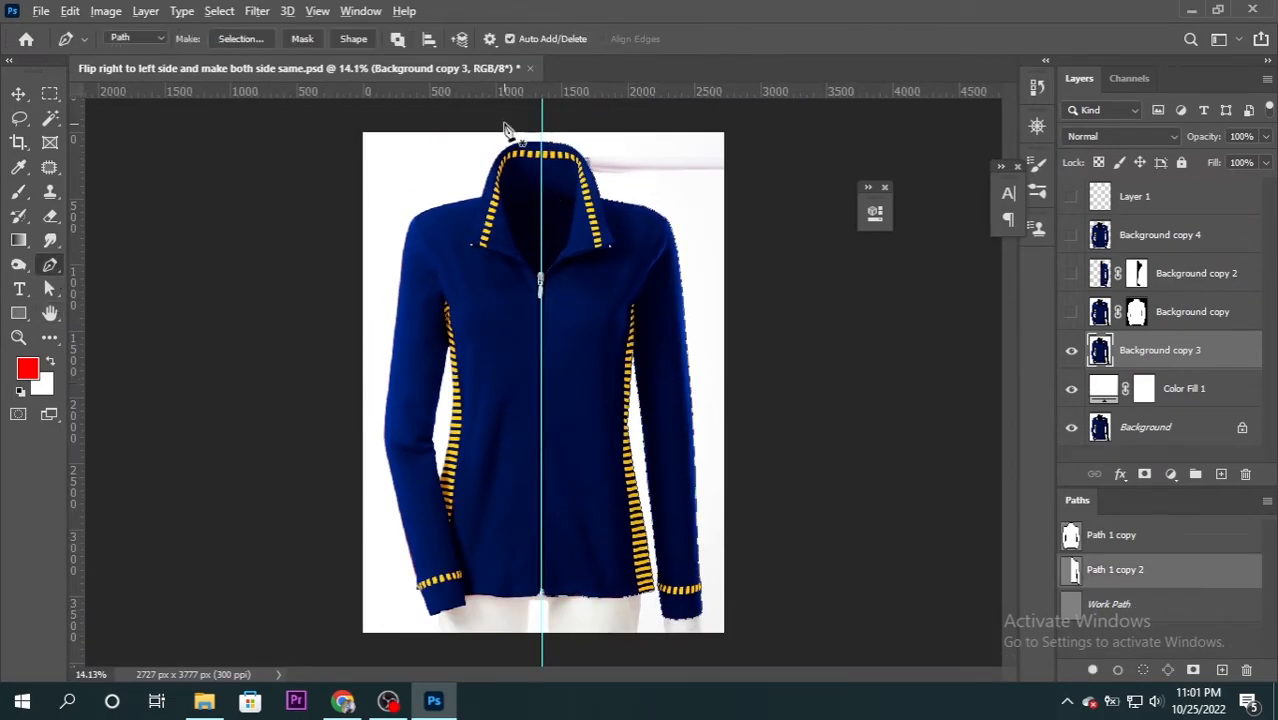
pyautogui.moveTo(530, 118); pyautogui.dragTo(709, 573)
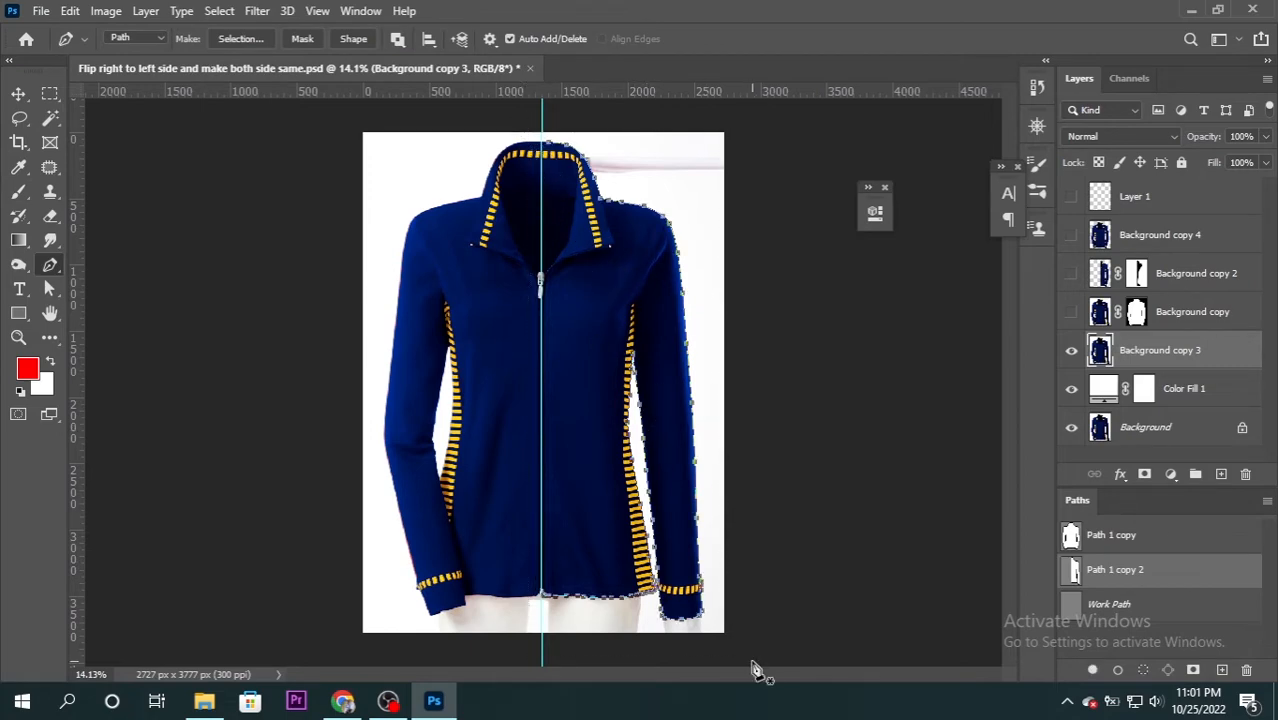
pyautogui.hotkey('ctrl', 't')
pyautogui.rightClick(584, 405)
pyautogui.click(630, 366)
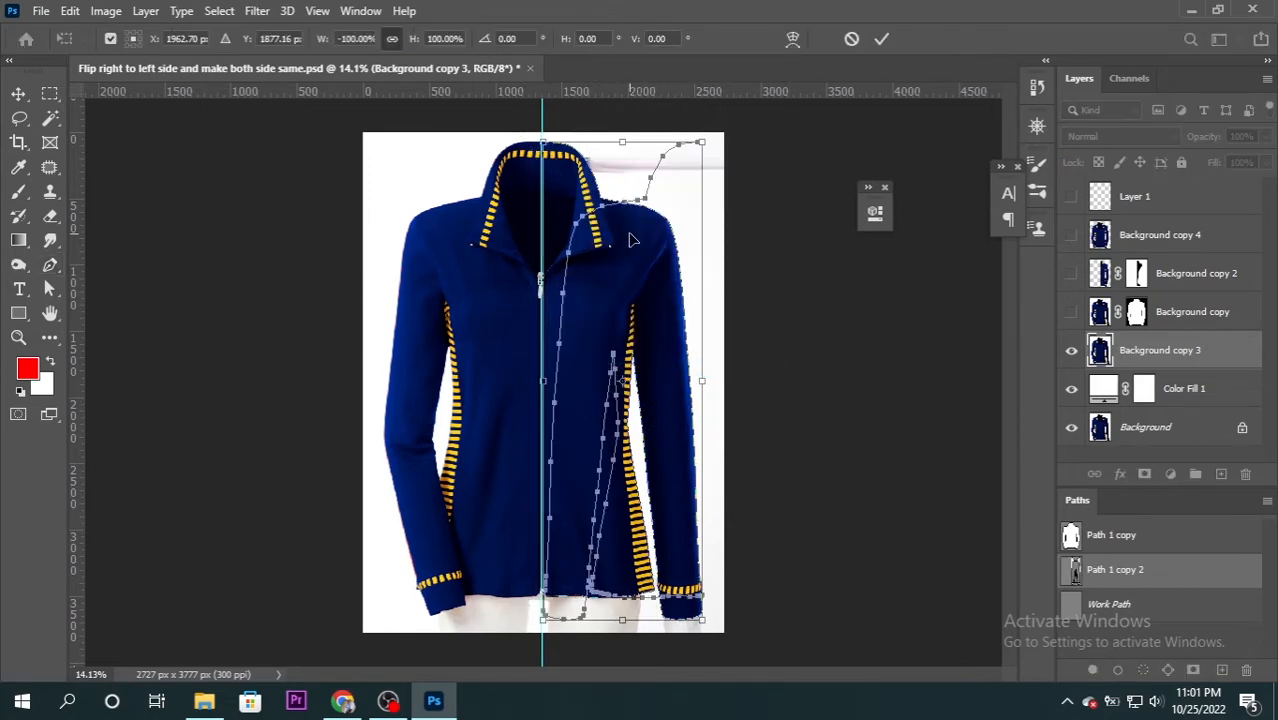
# Move the flipped outline onto the jacket's left side, align it with the collar and shoulder, and apply the transform
pyautogui.moveTo(646, 229); pyautogui.dragTo(477, 229)
pyautogui.scroll(6, 477, 229)
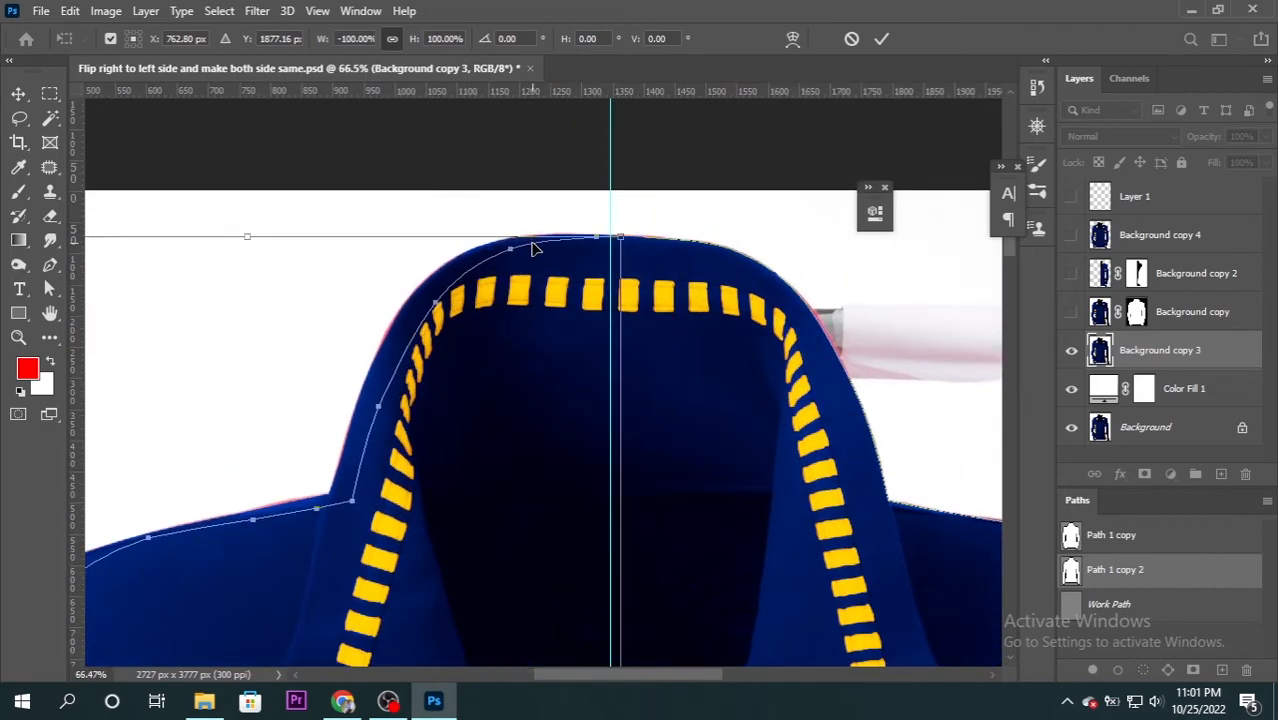
pyautogui.moveTo(532, 269); pyautogui.dragTo(511, 269)
pyautogui.scroll(3, 590, 209)
pyautogui.scroll(-3, 610, 248)
pyautogui.moveTo(273, 640); pyautogui.dragTo(296, 462)
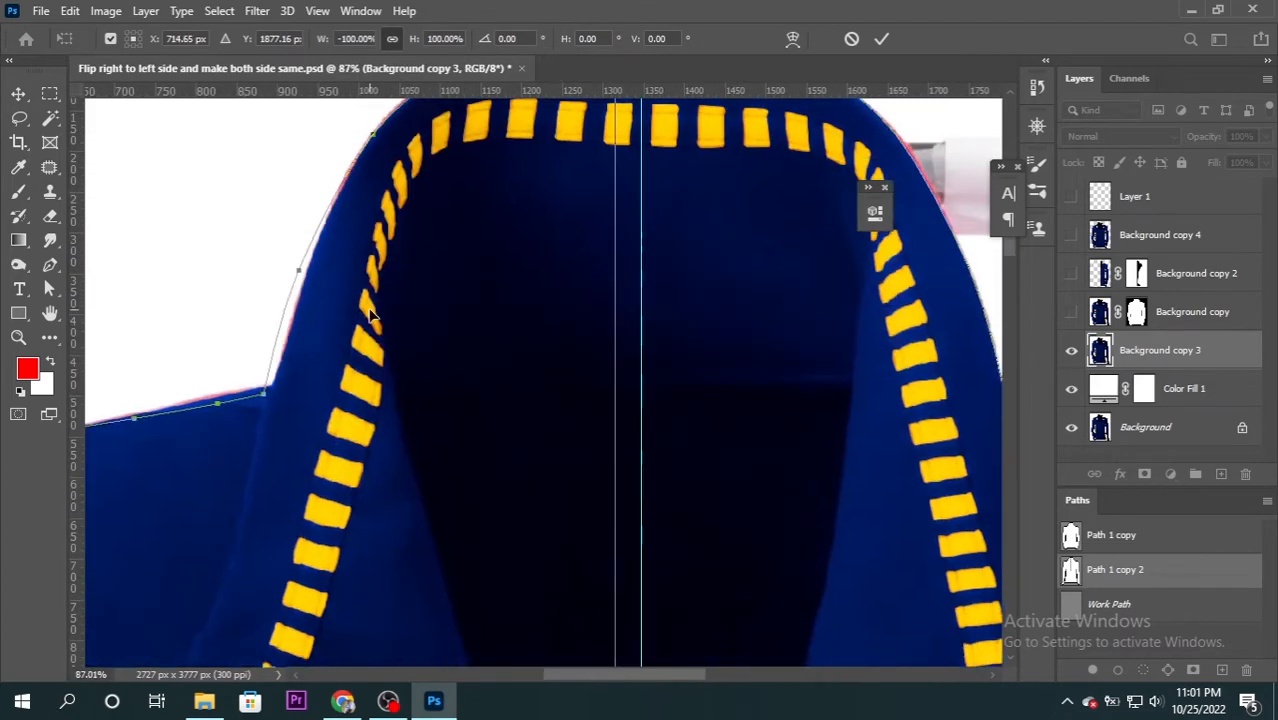
pyautogui.scroll(-3, 296, 462)
pyautogui.scroll(-4, 411, 198)
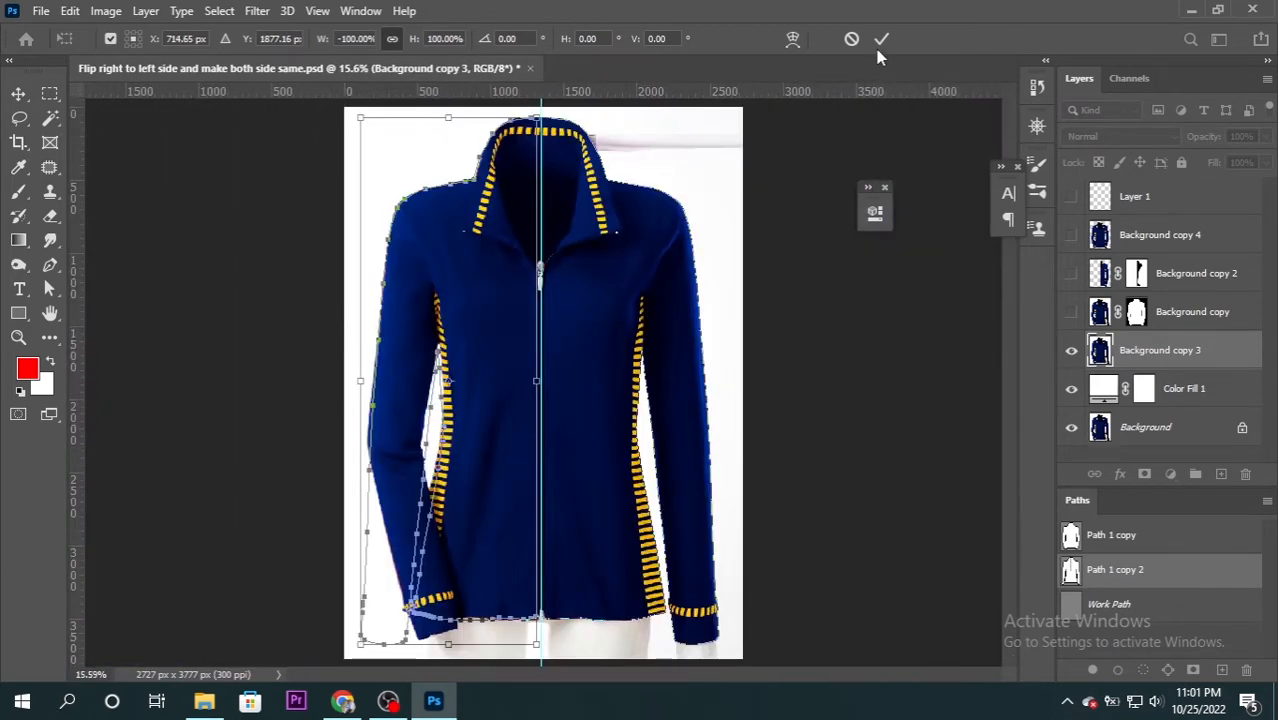
pyautogui.click(881, 38)
# Create a new layer above Background copy 4 and stroke the jacket outline selection on it with a centered 2 px red line
pyautogui.scroll(6, 560, 300)
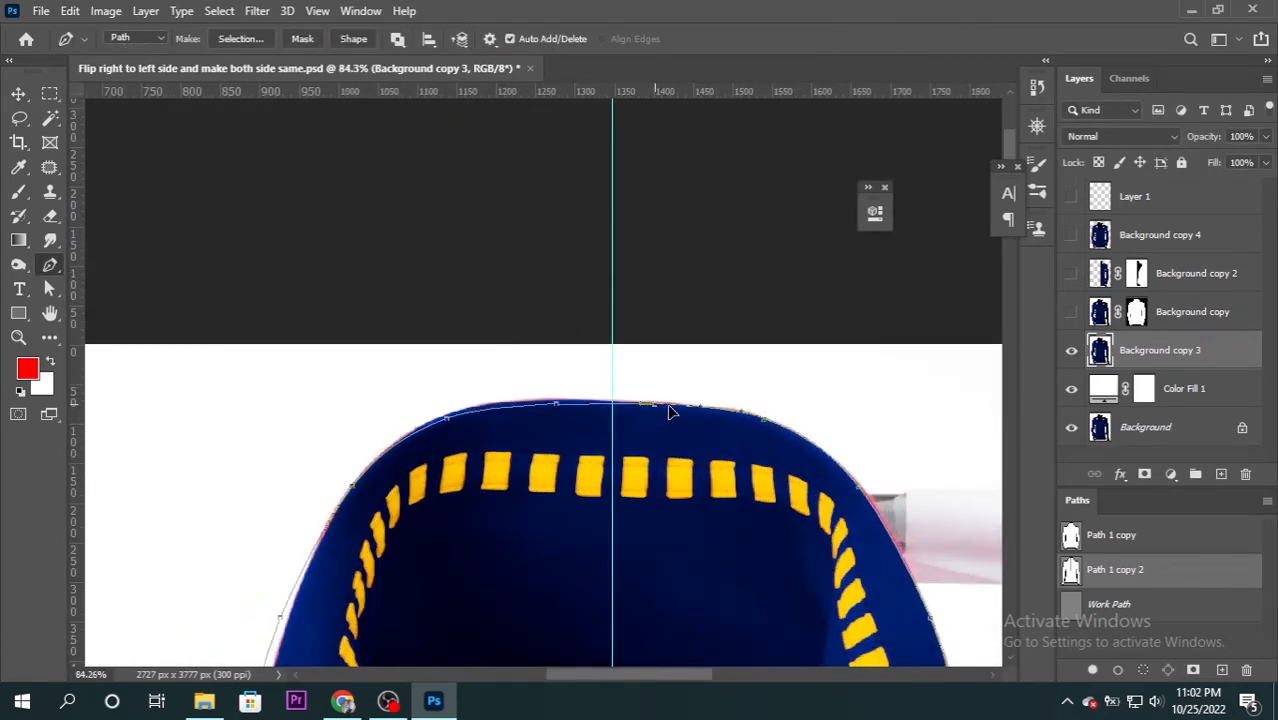
pyautogui.scroll(-8, 670, 412)
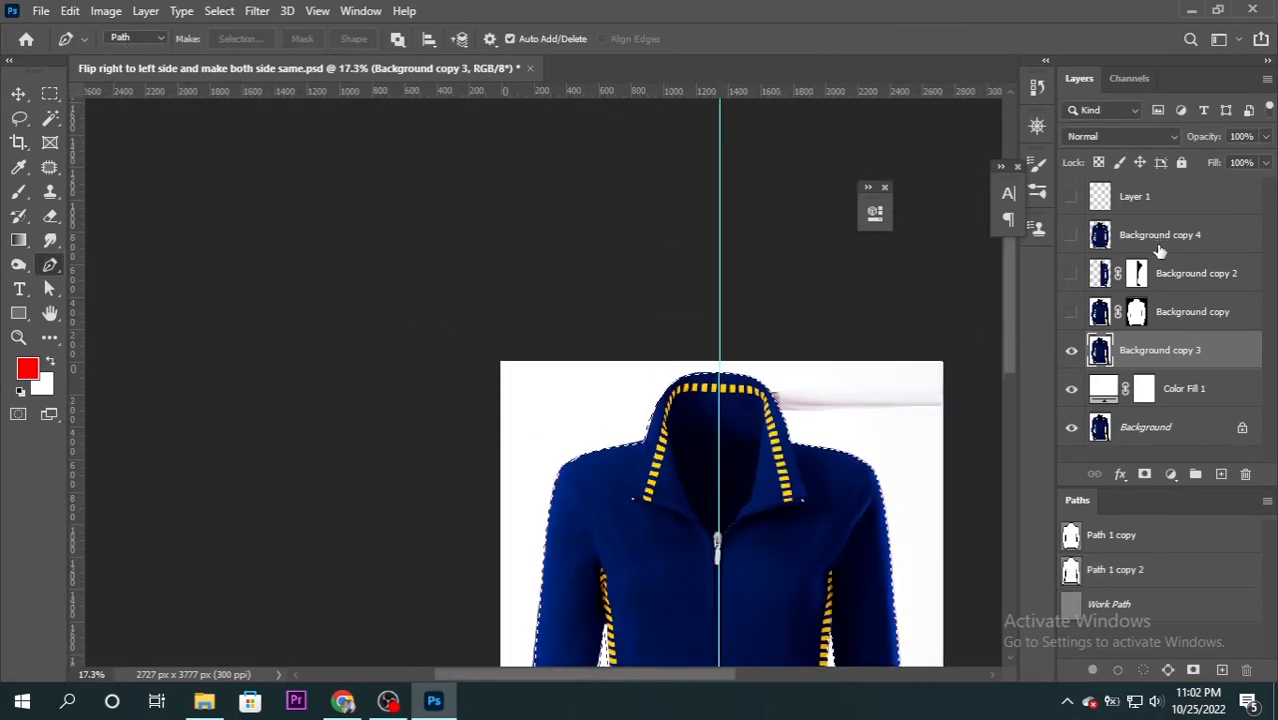
pyautogui.click(1160, 235)
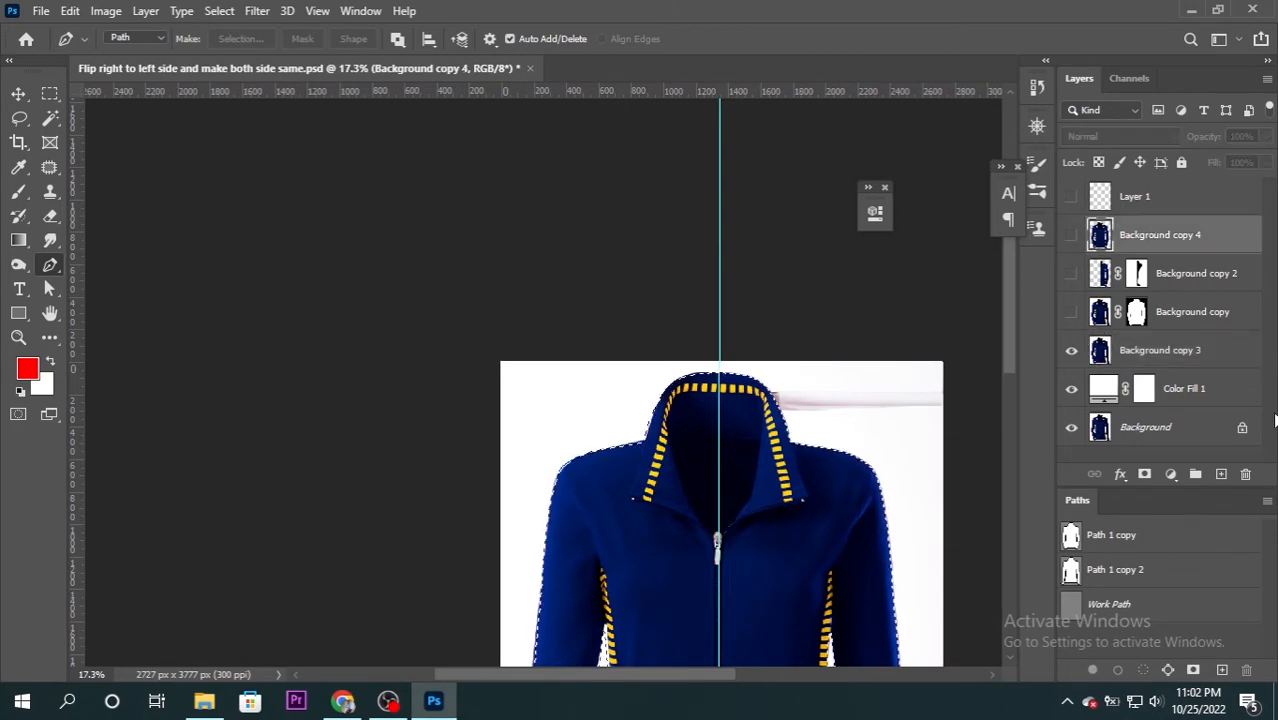
pyautogui.click(1221, 473)
pyautogui.hotkey('alt', 'e')
pyautogui.press('s')
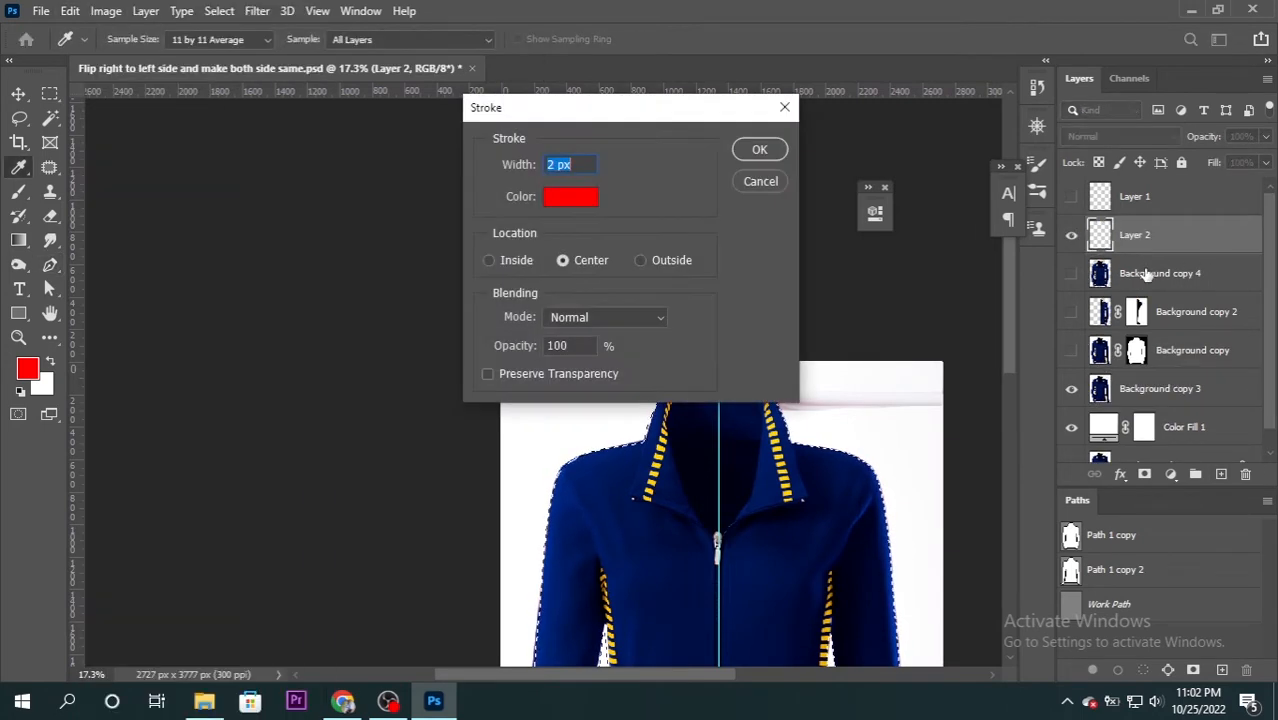
pyautogui.press('Return')
# Open Background copy 3 in Liquify and use Layer 2 as the backdrop to show the red guide outline
pyautogui.click(1157, 390)
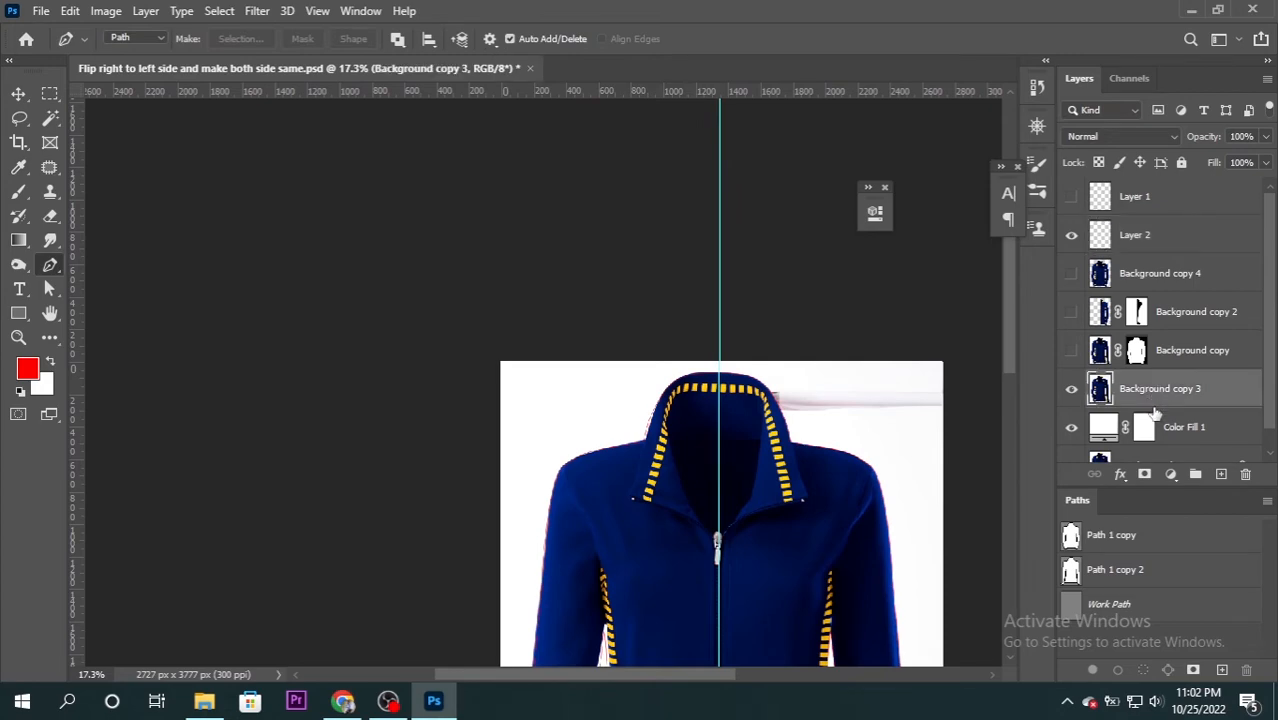
pyautogui.hotkey('ctrl', 'shift', 'x')
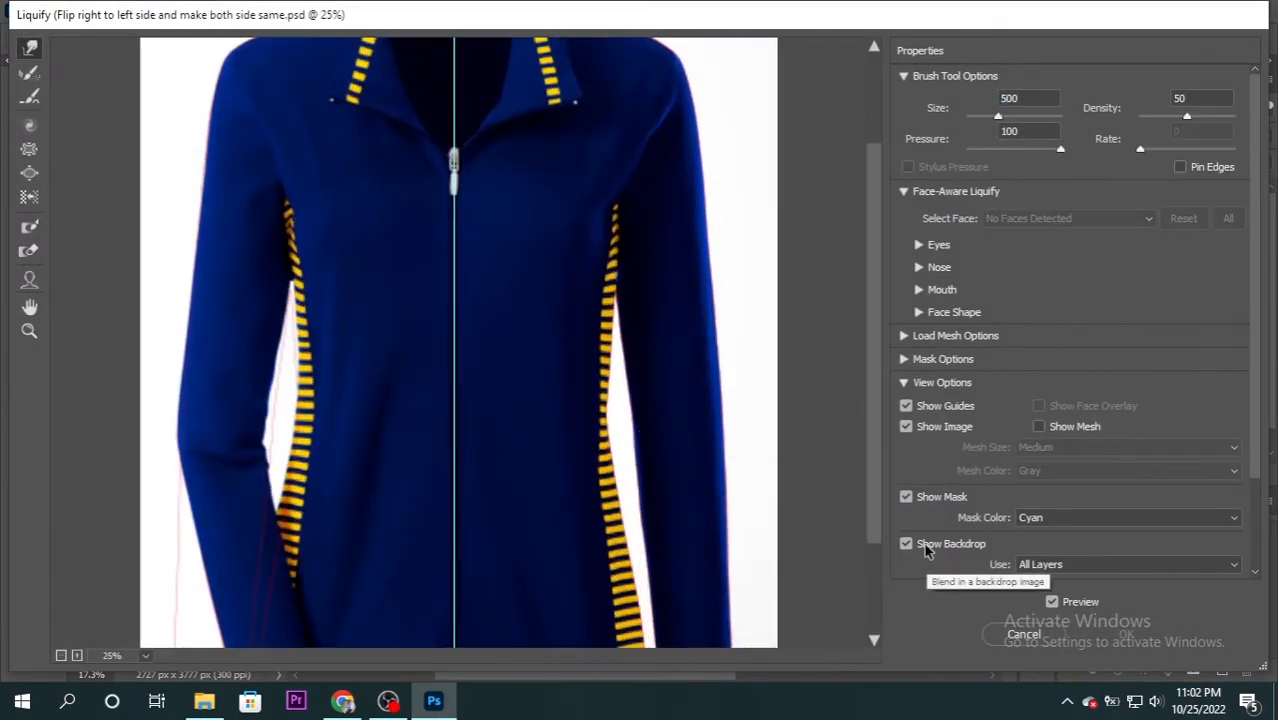
pyautogui.click(1100, 564)
pyautogui.click(1055, 682)
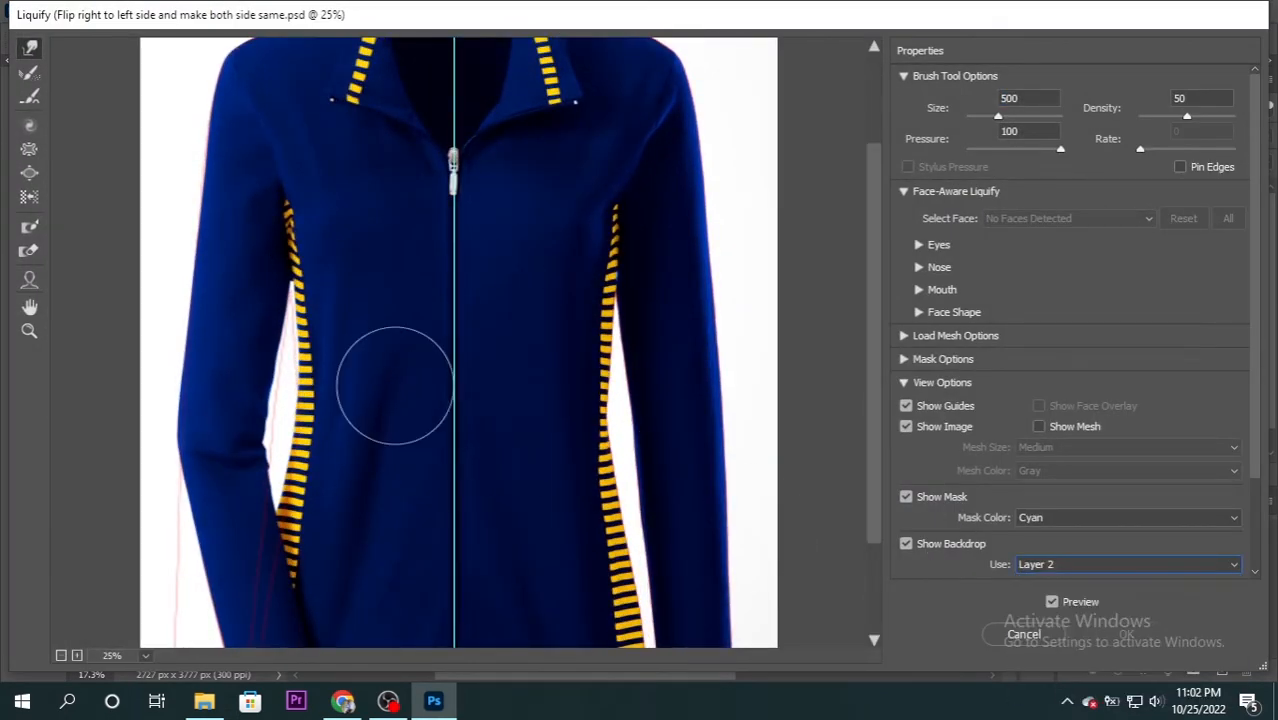
# Warp the jacket's left armpit with a size 800 brush so the tip of the gap meets the red outline
pyautogui.scroll(2, 316, 368)
pyautogui.scroll(5, 316, 368)
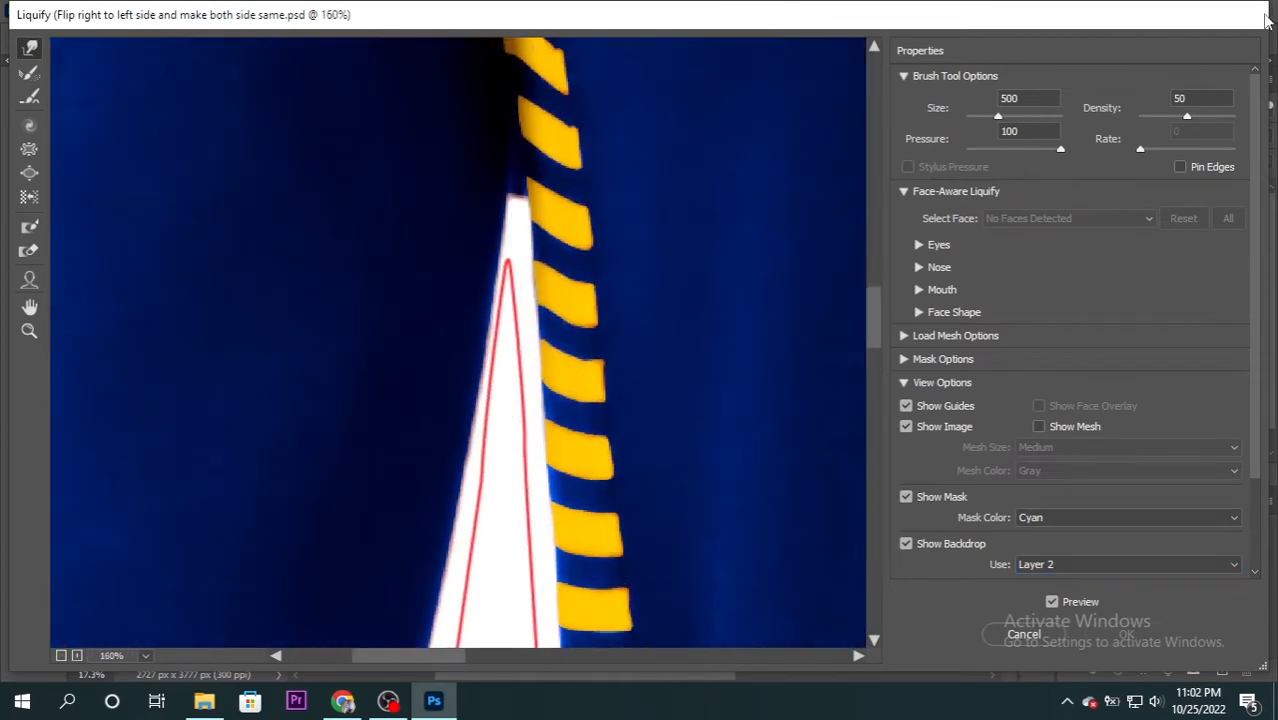
pyautogui.press(']')
pyautogui.press(']')
pyautogui.scroll(-3, 545, 260)
pyautogui.moveTo(508, 232); pyautogui.dragTo(496, 274)
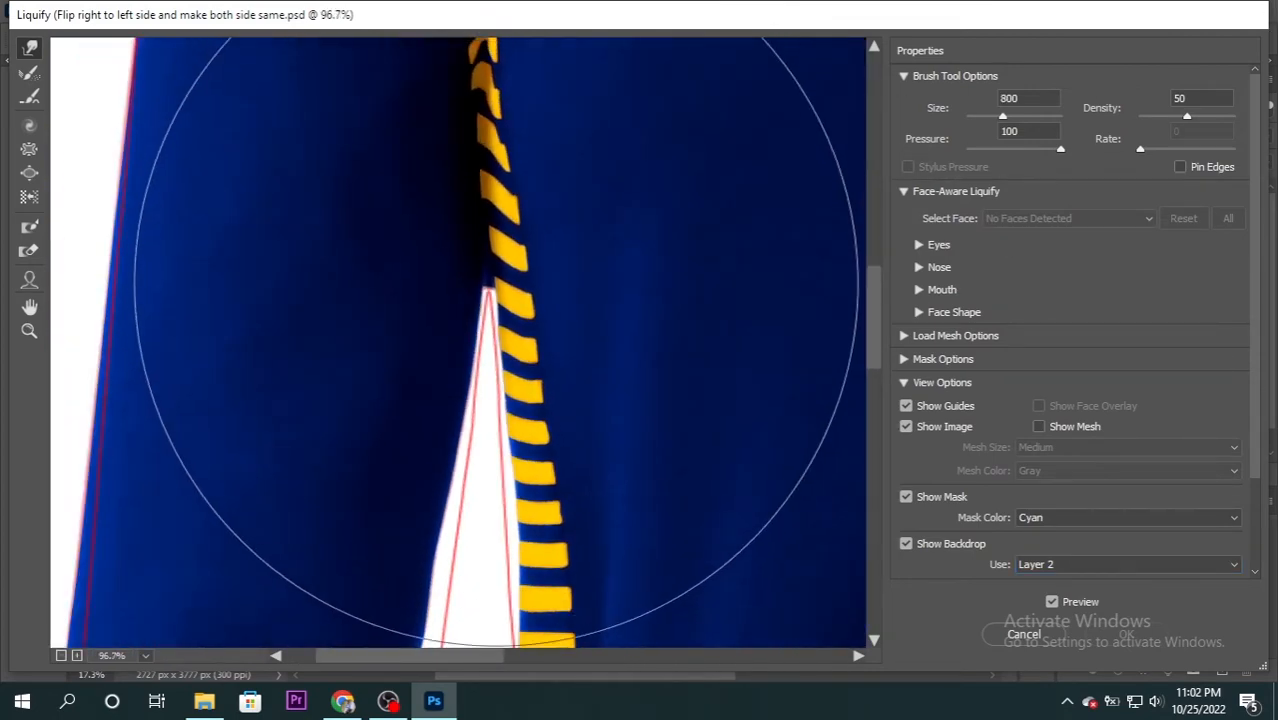
# Push the striped body edge below the left armpit to the red outline using a size 500 brush
pyautogui.moveTo(532, 625); pyautogui.dragTo(521, 330)
pyautogui.press('[')
pyautogui.press('[')
pyautogui.press('[')
pyautogui.moveTo(494, 218); pyautogui.dragTo(476, 222)
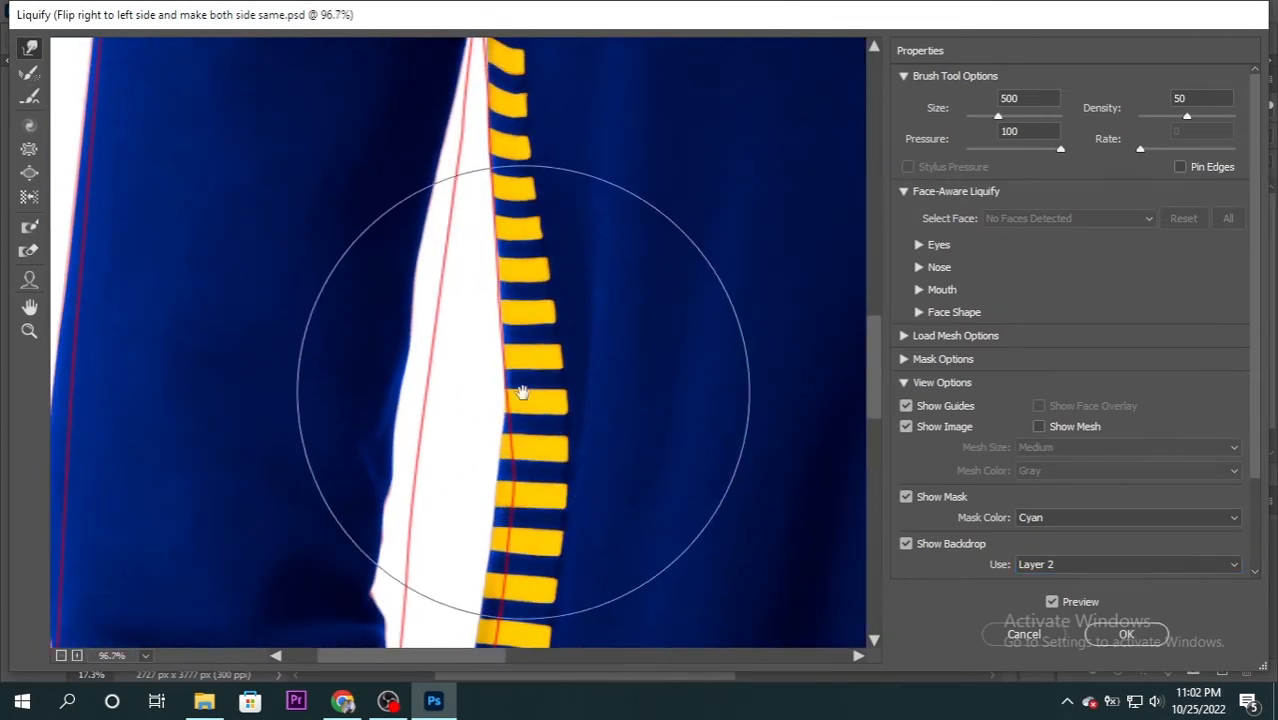
pyautogui.scroll(-1, 523, 391)
# Warp the left sleeve's outer edge and the left shoulder to follow the red outline
pyautogui.moveTo(480, 612); pyautogui.dragTo(545, 371)
pyautogui.moveTo(430, 80); pyautogui.dragTo(325, 309)
pyautogui.moveTo(231, 491); pyautogui.dragTo(222, 490)
pyautogui.moveTo(350, 391); pyautogui.dragTo(371, 535)
pyautogui.moveTo(448, 159); pyautogui.dragTo(448, 148)
pyautogui.moveTo(750, 111)
pyautogui.mouseDown()
pyautogui.moveTo(521, 251)
pyautogui.moveTo(513, 225)
pyautogui.mouseUp()
pyautogui.moveTo(532, 178); pyautogui.dragTo(529, 301)
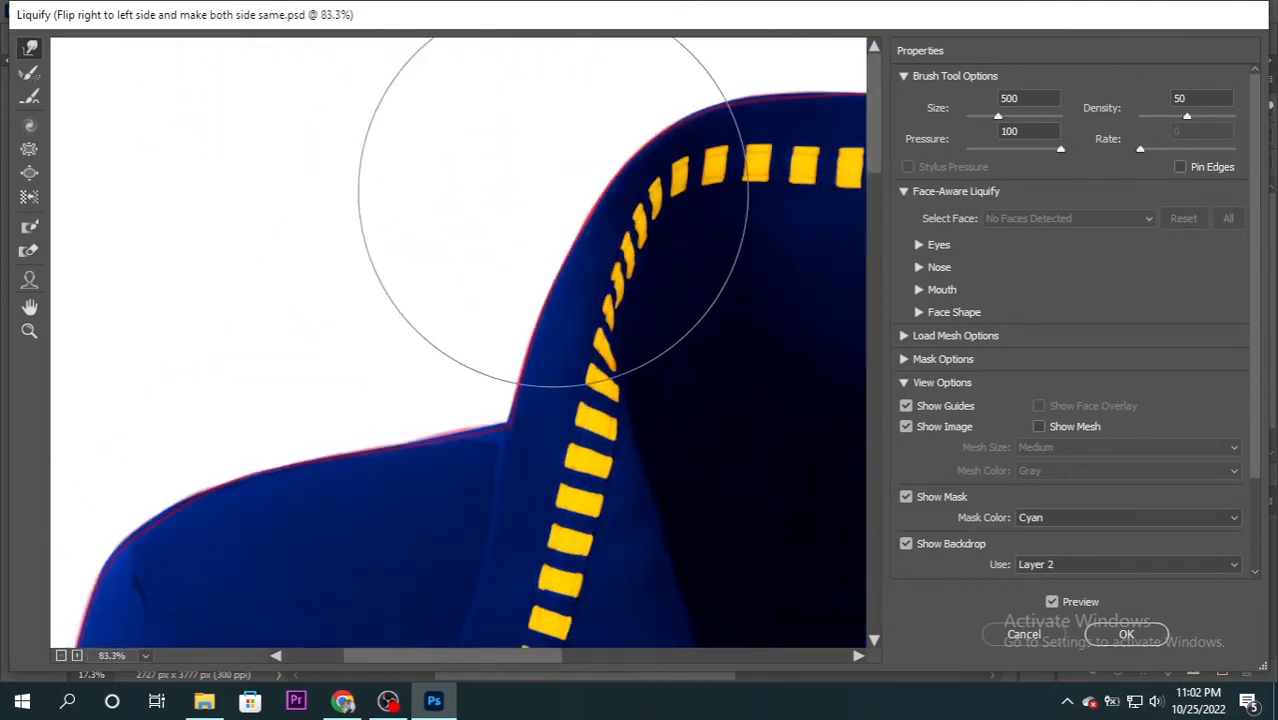
# Push the left collar edge and the bottom hem to the red outline and apply the Liquify changes
pyautogui.scroll(-1, 600, 300)
pyautogui.moveTo(645, 347); pyautogui.dragTo(584, 298)
pyautogui.moveTo(612, 38); pyautogui.dragTo(620, 44)
pyautogui.scroll(-2, 688, 142)
pyautogui.moveTo(430, 610); pyautogui.dragTo(462, 60)
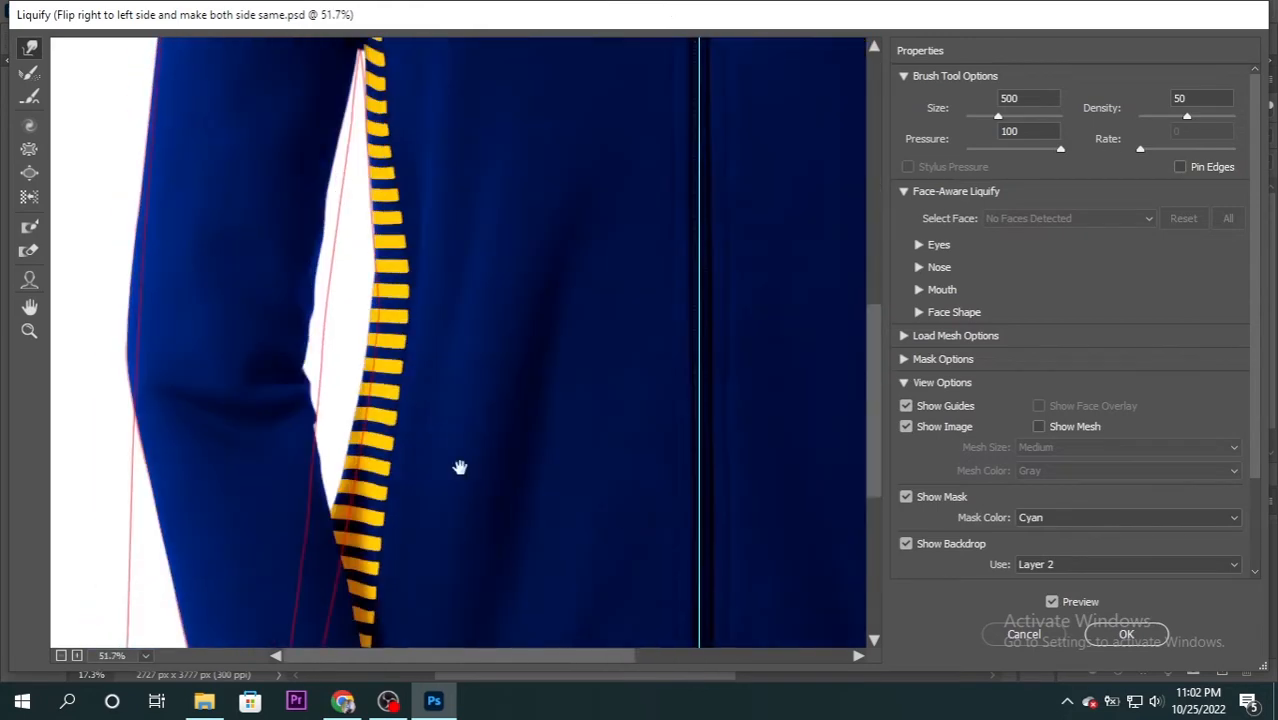
pyautogui.moveTo(459, 465); pyautogui.dragTo(459, 45)
pyautogui.moveTo(478, 500); pyautogui.dragTo(473, 511)
pyautogui.scroll(1, 418, 600)
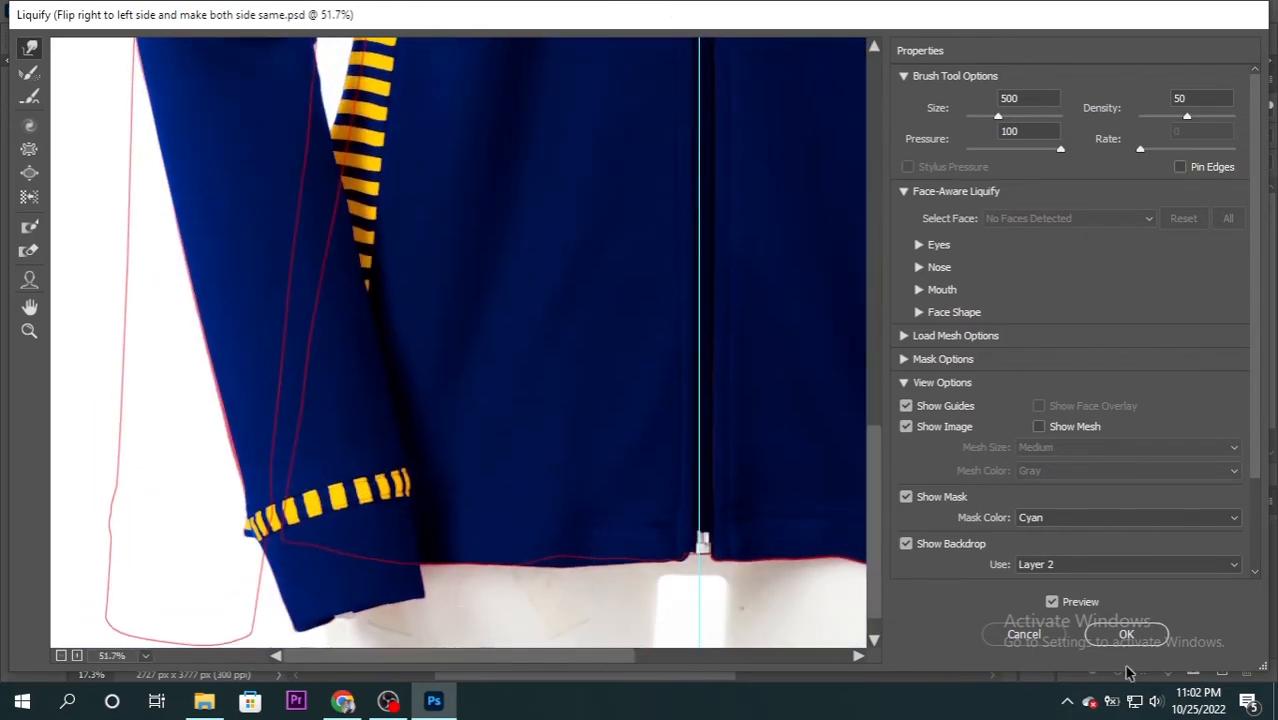
pyautogui.press('Return')
# Mask Background copy 3 with the jacket outline selection and duplicate the masked layer
pyautogui.scroll(3, 774, 526)
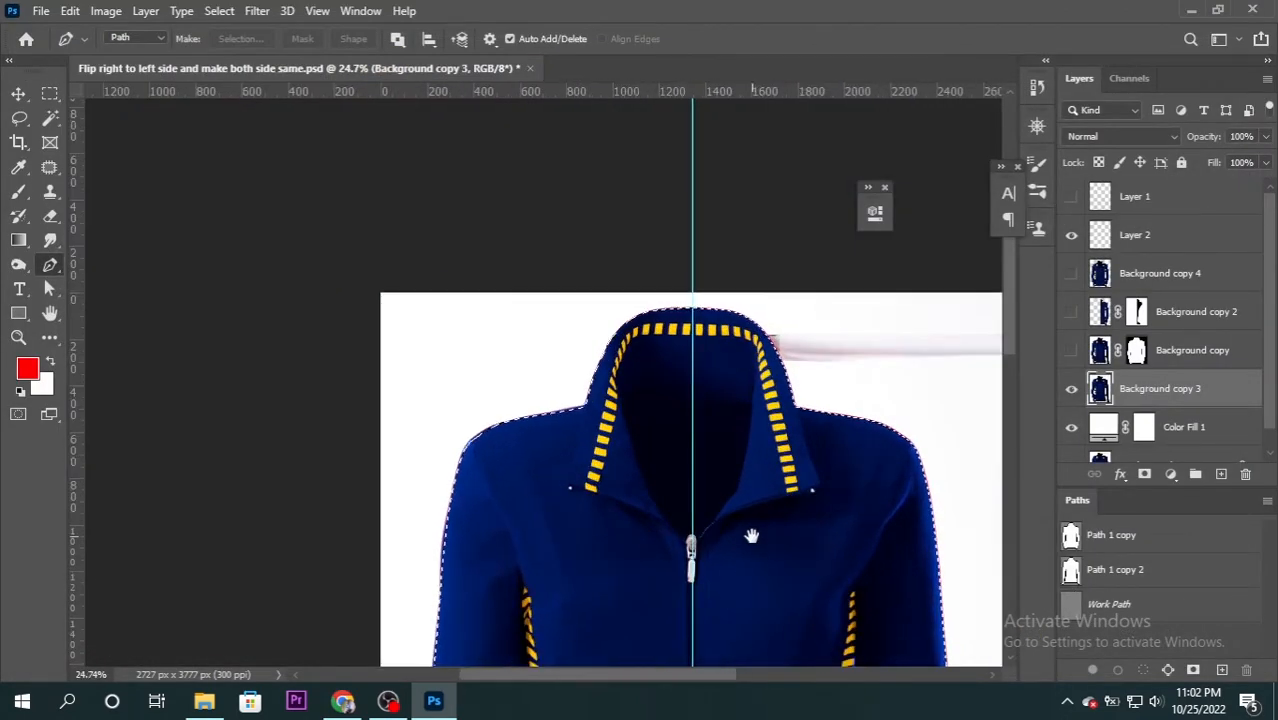
pyautogui.moveTo(753, 533); pyautogui.dragTo(676, 33)
pyautogui.scroll(5, 585, 615)
pyautogui.moveTo(579, 600); pyautogui.dragTo(596, 586)
pyautogui.scroll(-3, 596, 586)
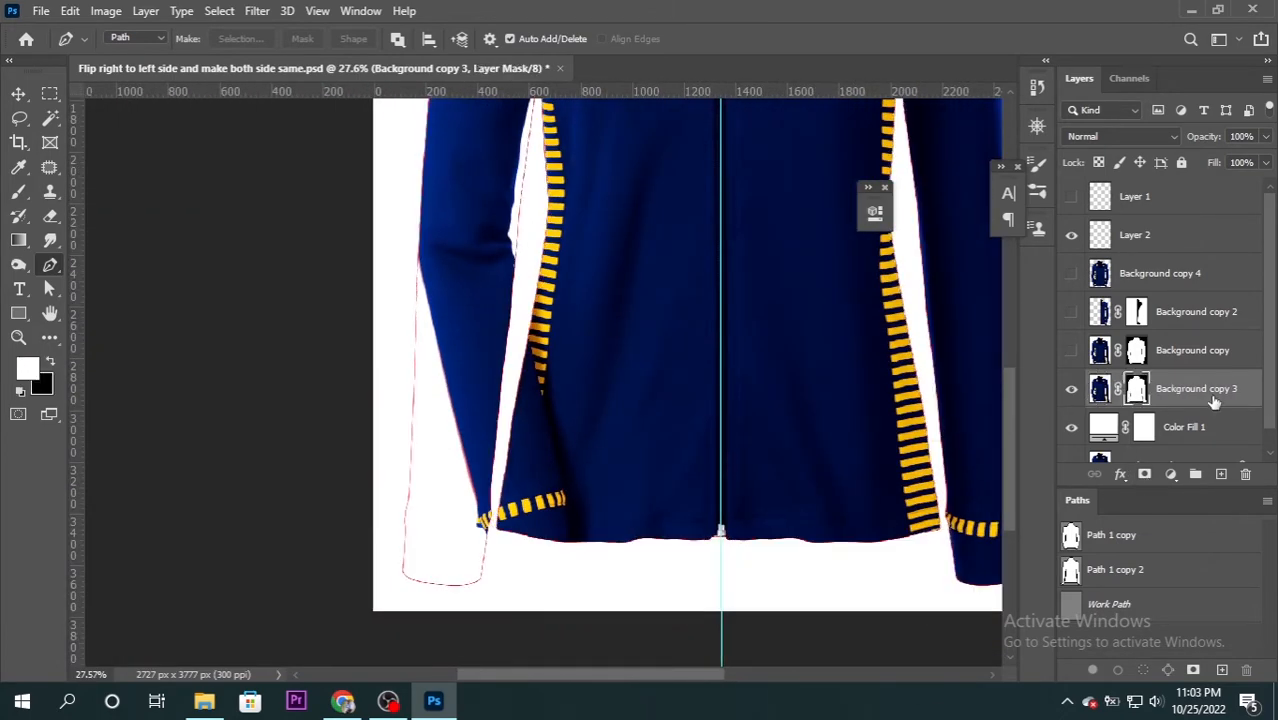
pyautogui.moveTo(1214, 398); pyautogui.dragTo(1221, 474)
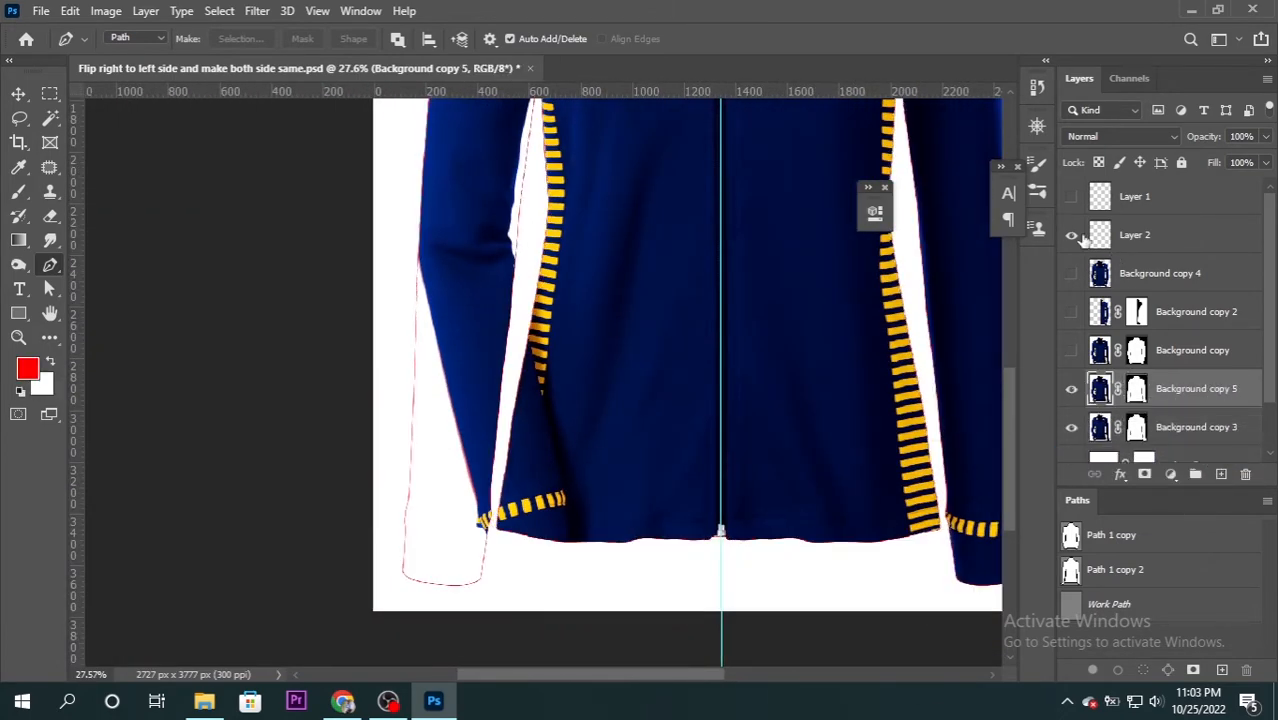
# Hide the Layer 2 outline and apply the layer mask of Background copy 5
pyautogui.click(1072, 235)
pyautogui.rightClick(1136, 393)
pyautogui.click(1138, 445)
# Select the right half of the jacket on Background copy 5 from the center guide and flip it horizontally
pyautogui.scroll(-5, 576, 376)
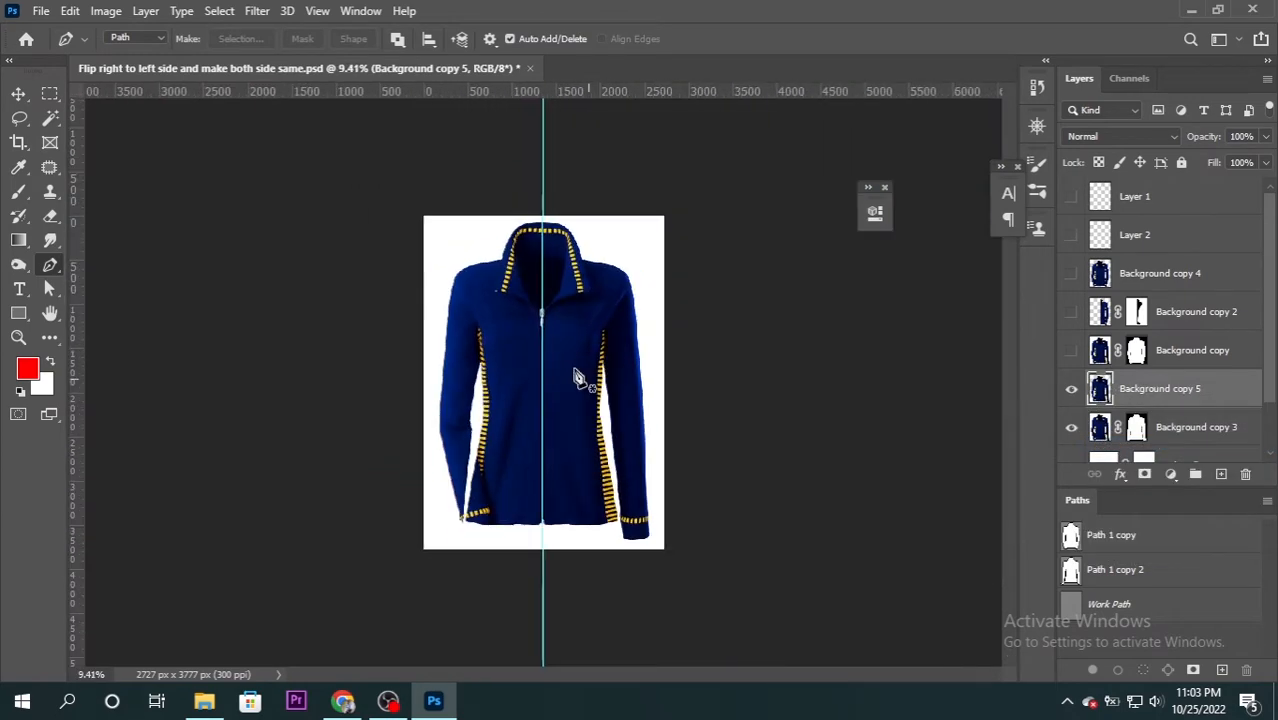
pyautogui.click(52, 98)
pyautogui.moveTo(573, 297); pyautogui.dragTo(679, 582)
pyautogui.scroll(1, 557, 368)
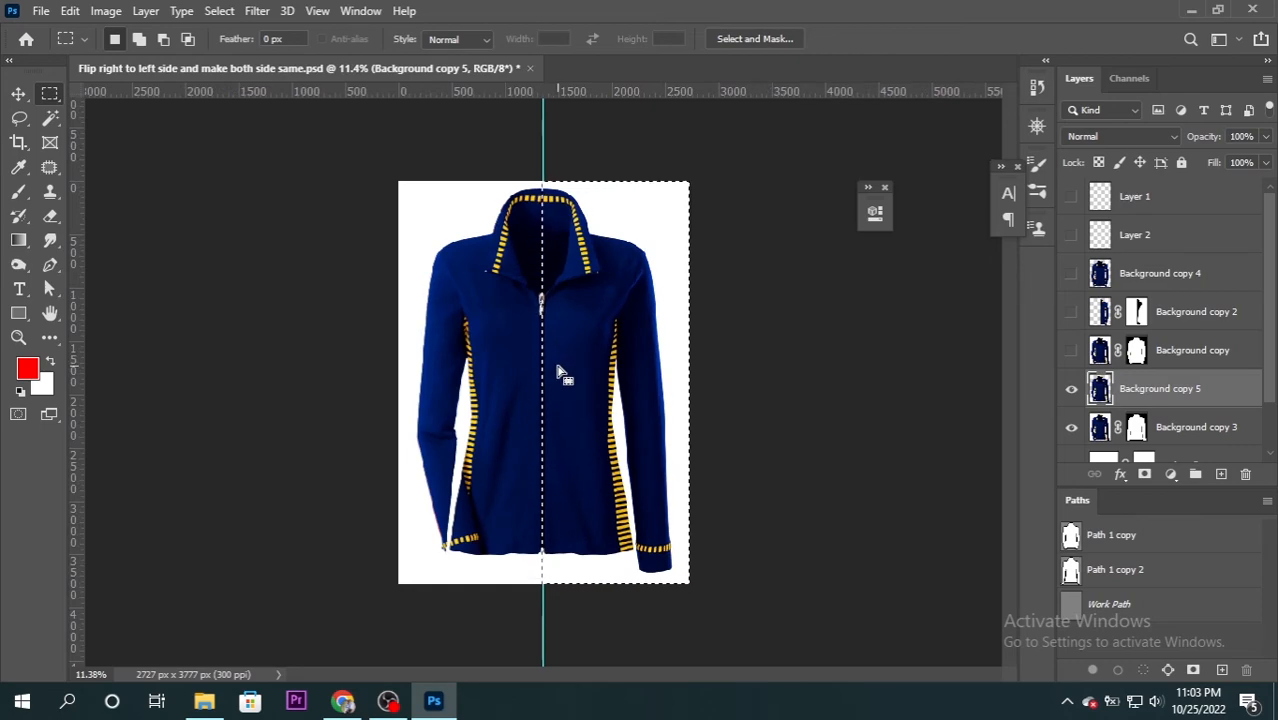
pyautogui.hotkey('ctrl', 't')
pyautogui.rightClick(582, 362)
pyautogui.click(637, 331)
pyautogui.scroll(1, 637, 331)
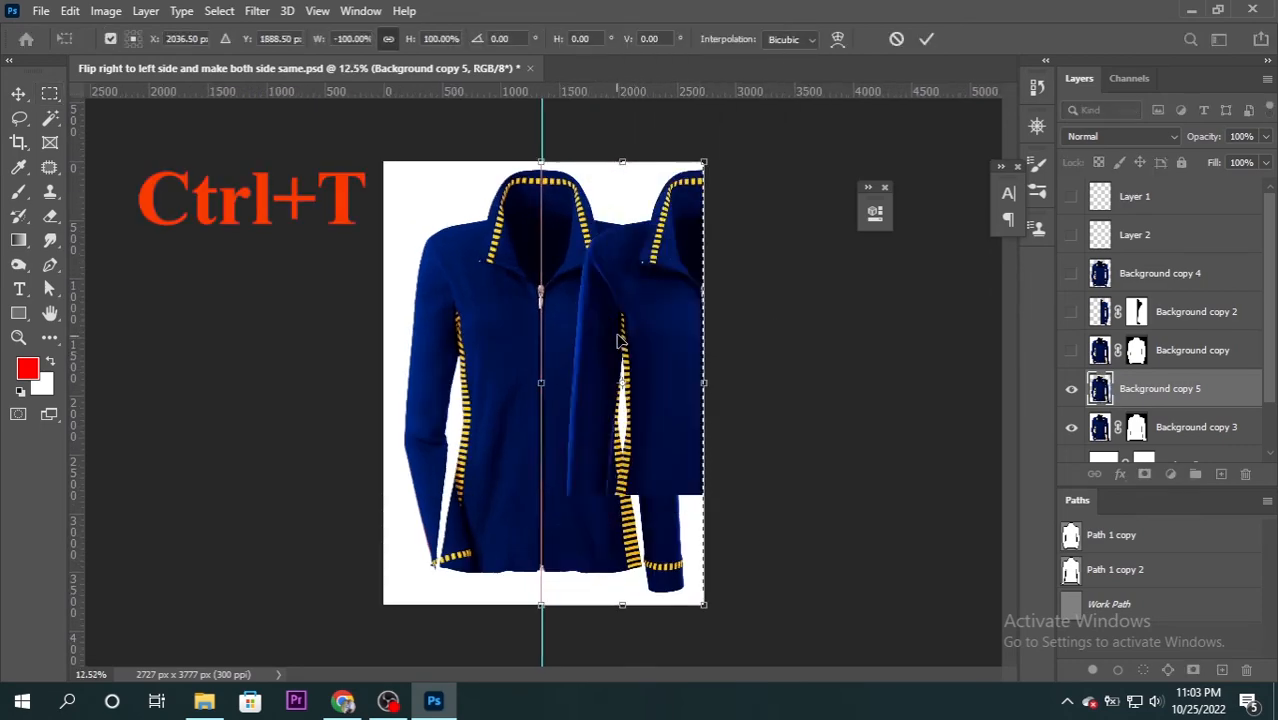
# Move the flipped half onto the jacket's left side, align it with the center zipper, and apply the transform
pyautogui.moveTo(645, 300); pyautogui.dragTo(480, 315)
pyautogui.scroll(10, 493, 360)
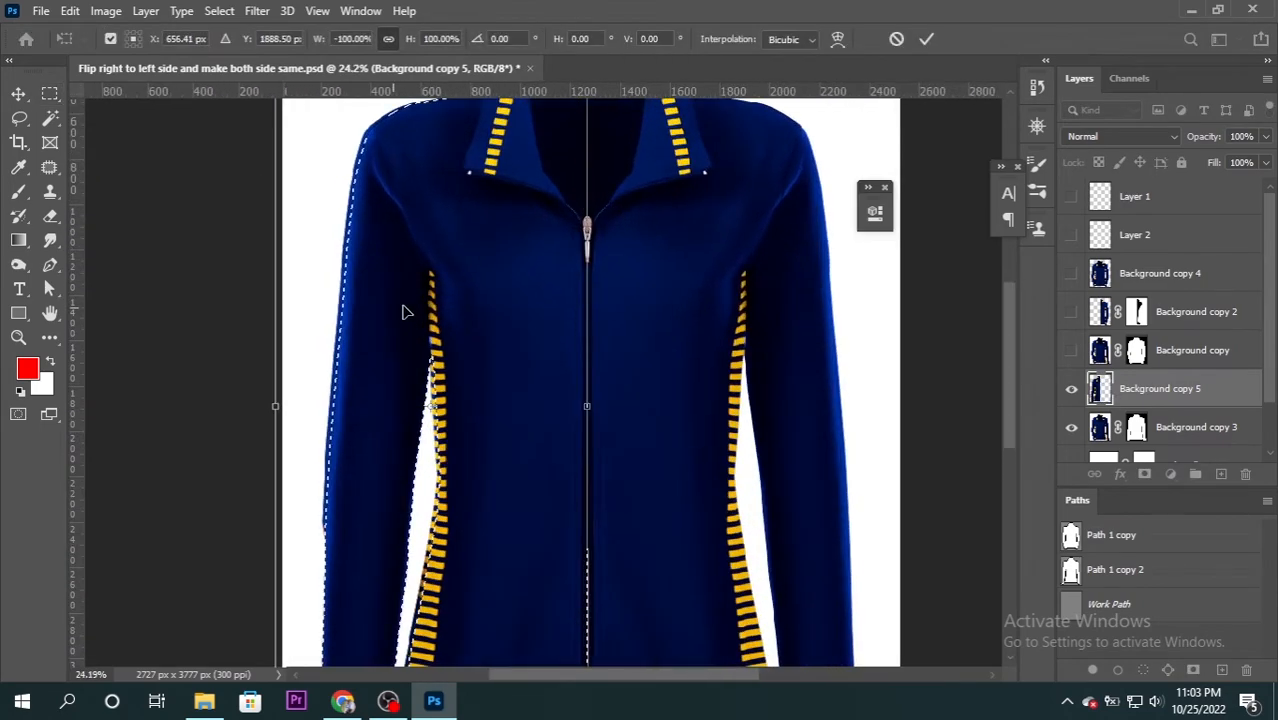
pyautogui.moveTo(402, 308); pyautogui.dragTo(501, 421)
pyautogui.press('Left')
pyautogui.press('Left')
pyautogui.press('Left')
pyautogui.press('Left')
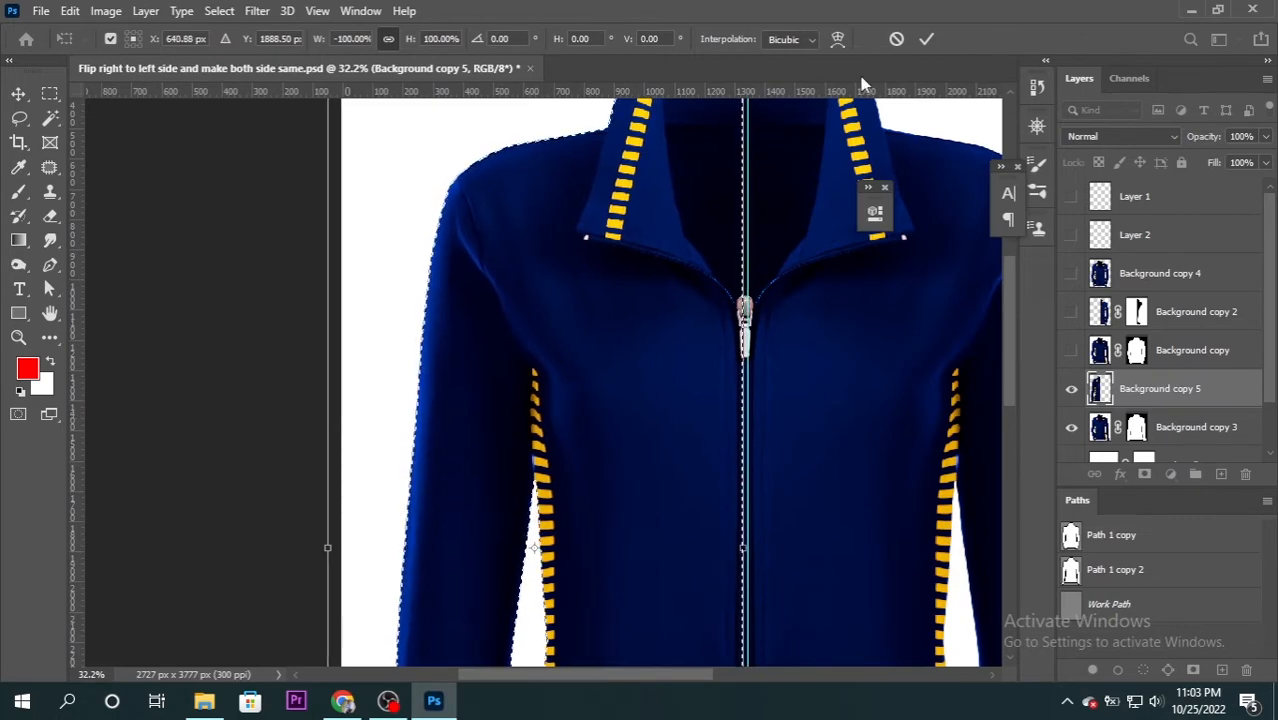
pyautogui.press('Return')
# Check the mirrored half against the red outline, deselect it, and hide Background copy 5 with a black layer mask
pyautogui.scroll(3, 519, 405)
pyautogui.scroll(8, 621, 461)
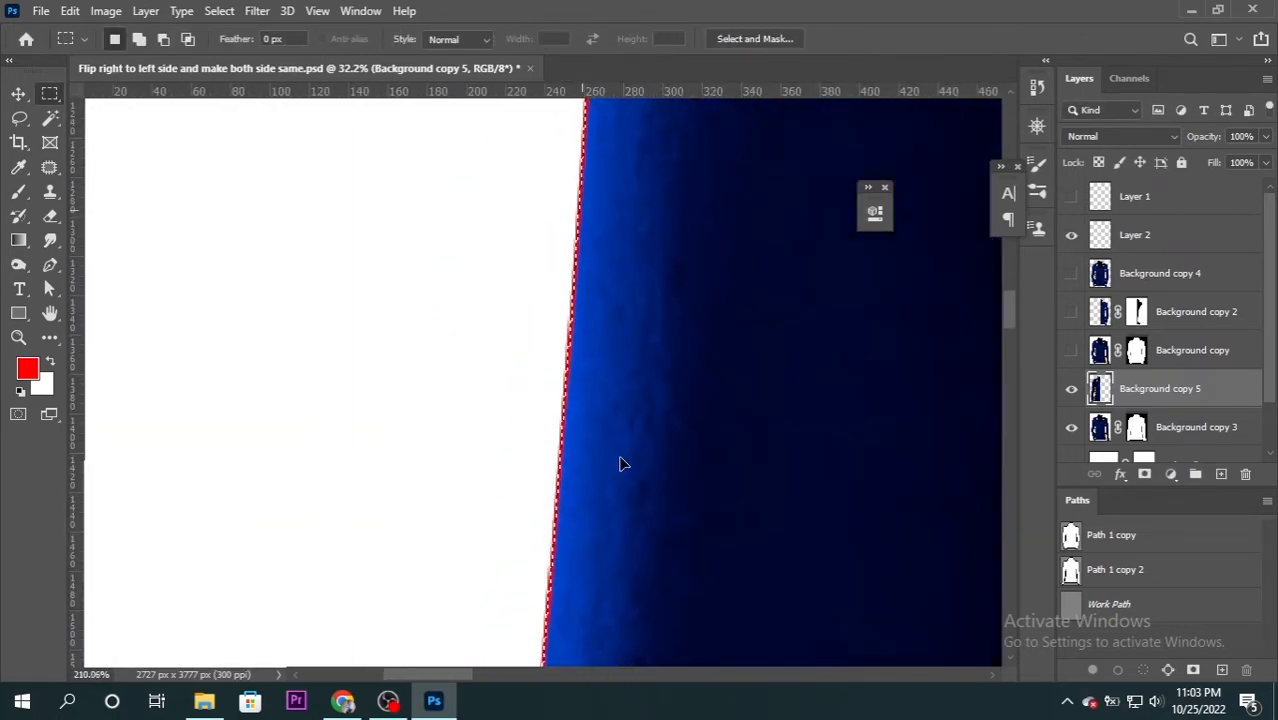
pyautogui.moveTo(590, 452); pyautogui.dragTo(212, 714)
pyautogui.scroll(-5, 755, 284)
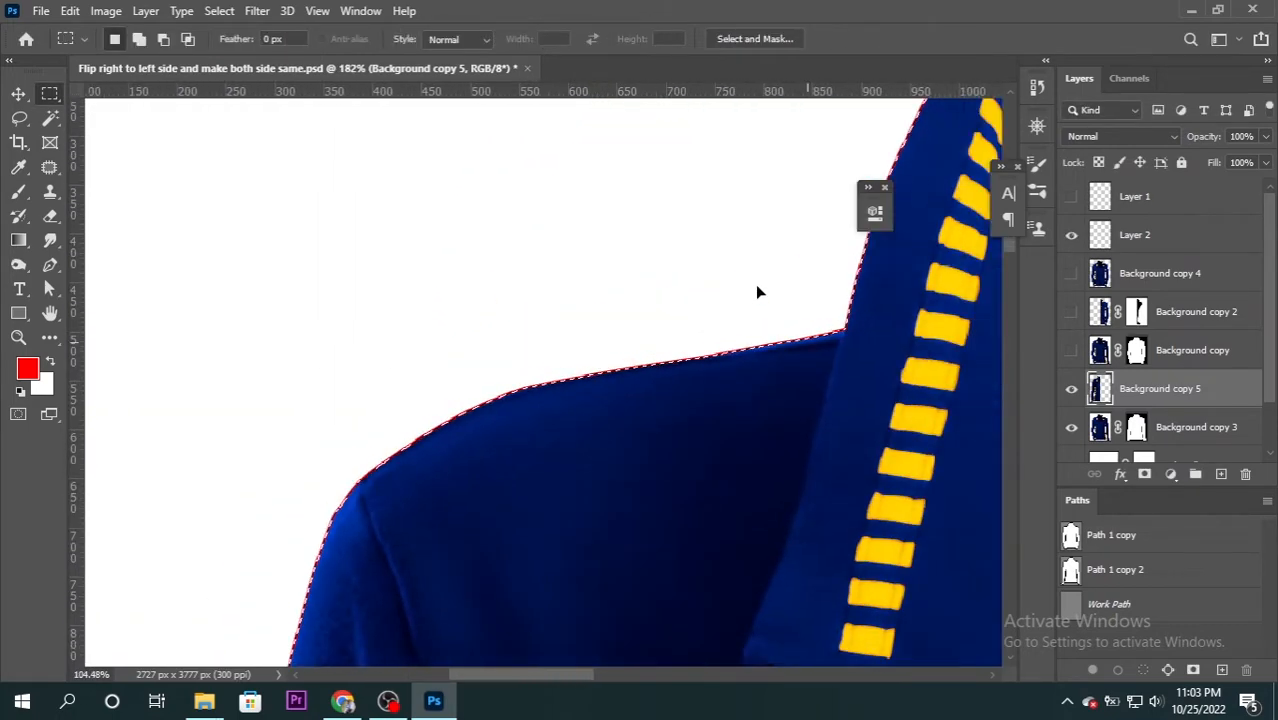
pyautogui.scroll(-8, 656, 362)
pyautogui.scroll(-3, 674, 357)
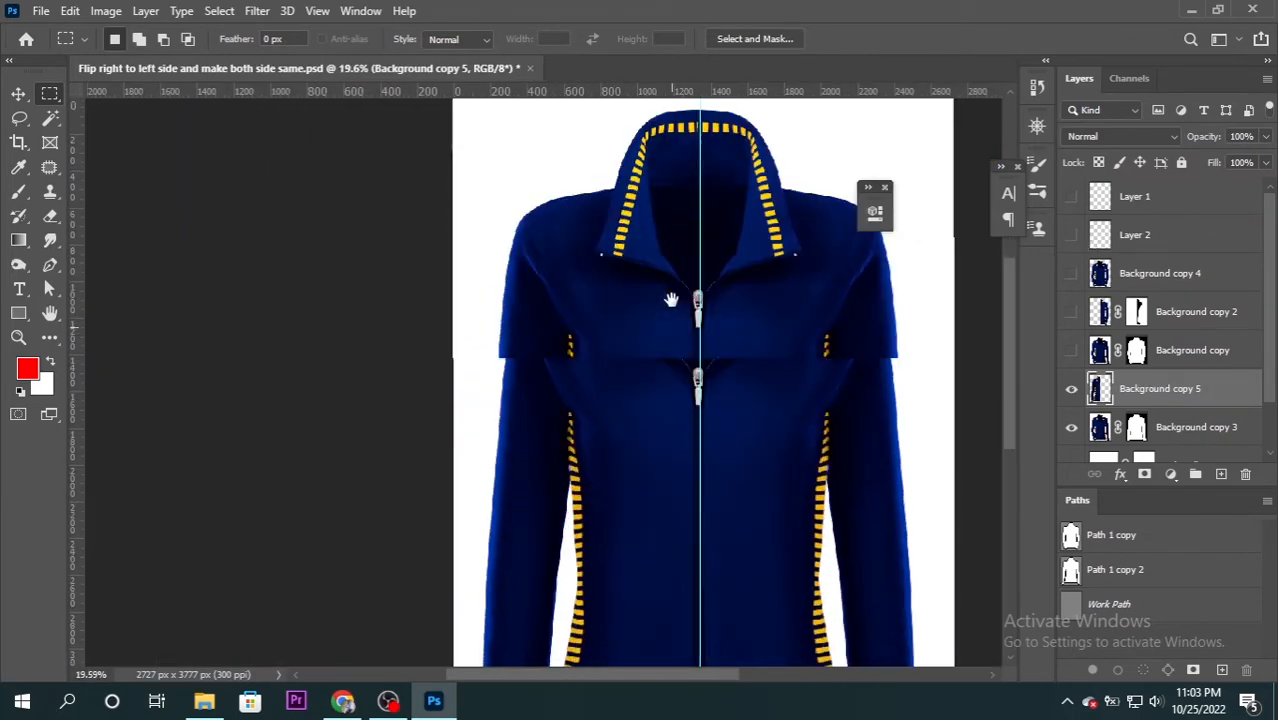
pyautogui.keyDown('alt'); pyautogui.click(1144, 474); pyautogui.keyUp('alt')
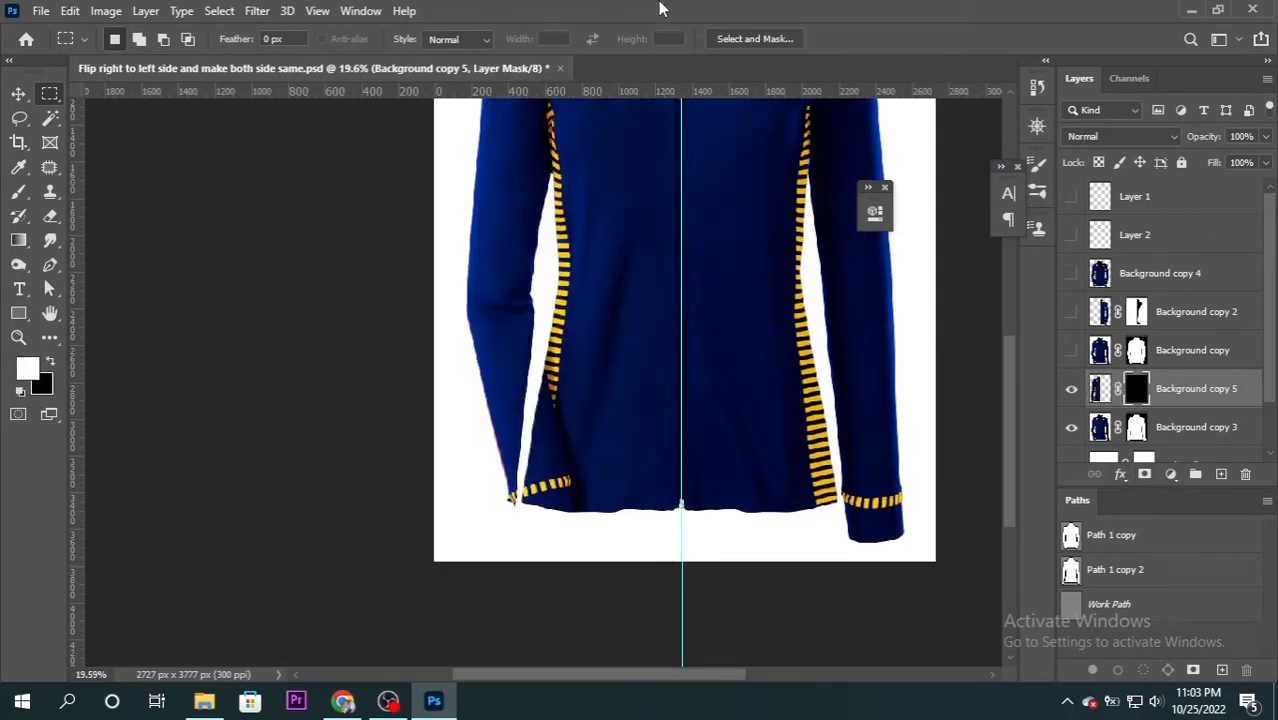
# Paint white on the Background copy 5 mask to reveal the mirrored lower side stripe, left cuff and lower sleeve
pyautogui.scroll(-3, 248, 173)
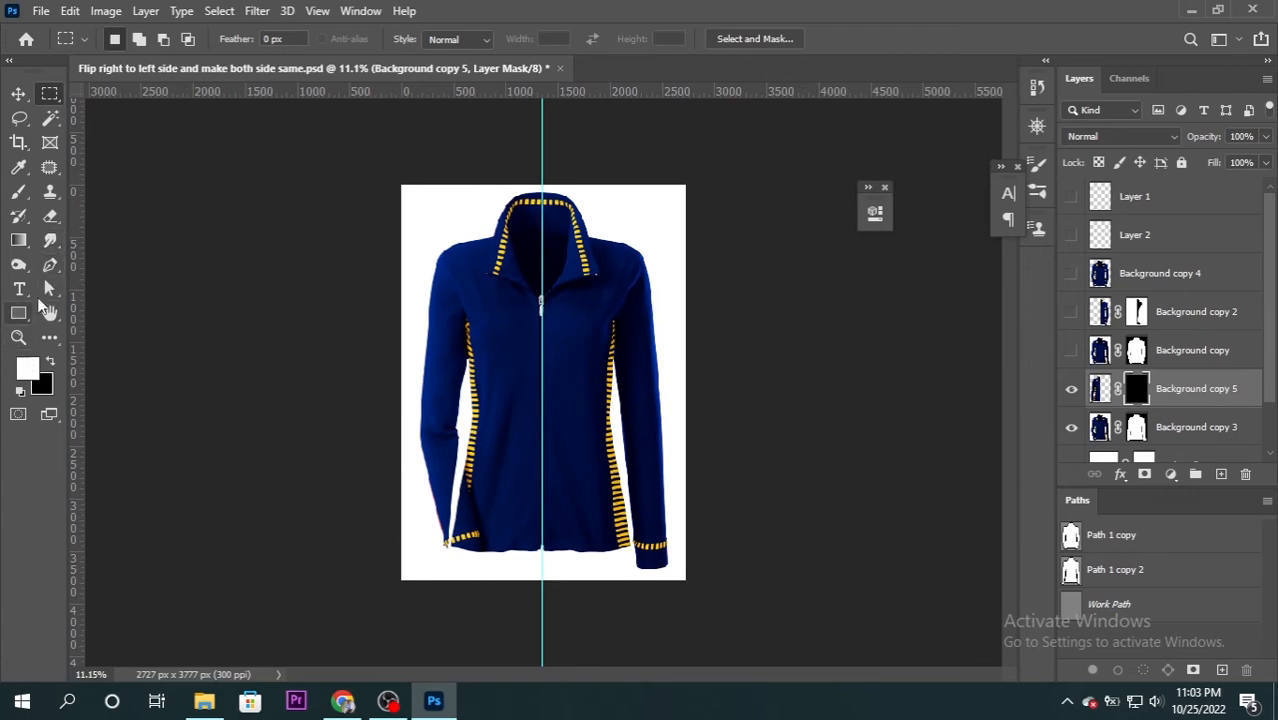
pyautogui.click(18, 196)
pyautogui.scroll(6, 428, 422)
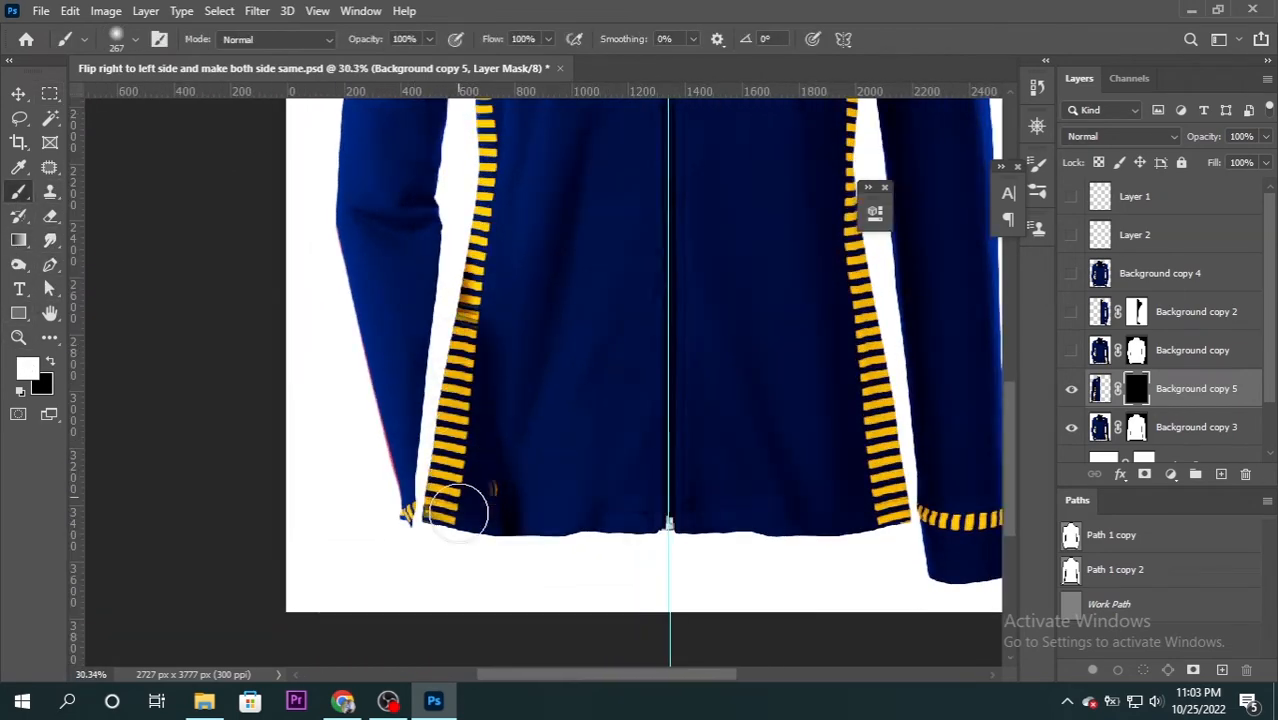
pyautogui.moveTo(462, 472)
pyautogui.mouseDown()
pyautogui.moveTo(404, 357)
pyautogui.moveTo(379, 409)
pyautogui.moveTo(365, 580)
pyautogui.moveTo(308, 627)
pyautogui.moveTo(305, 454)
pyautogui.moveTo(347, 338)
pyautogui.moveTo(333, 248)
pyautogui.mouseUp()
pyautogui.scroll(3, 385, 363)
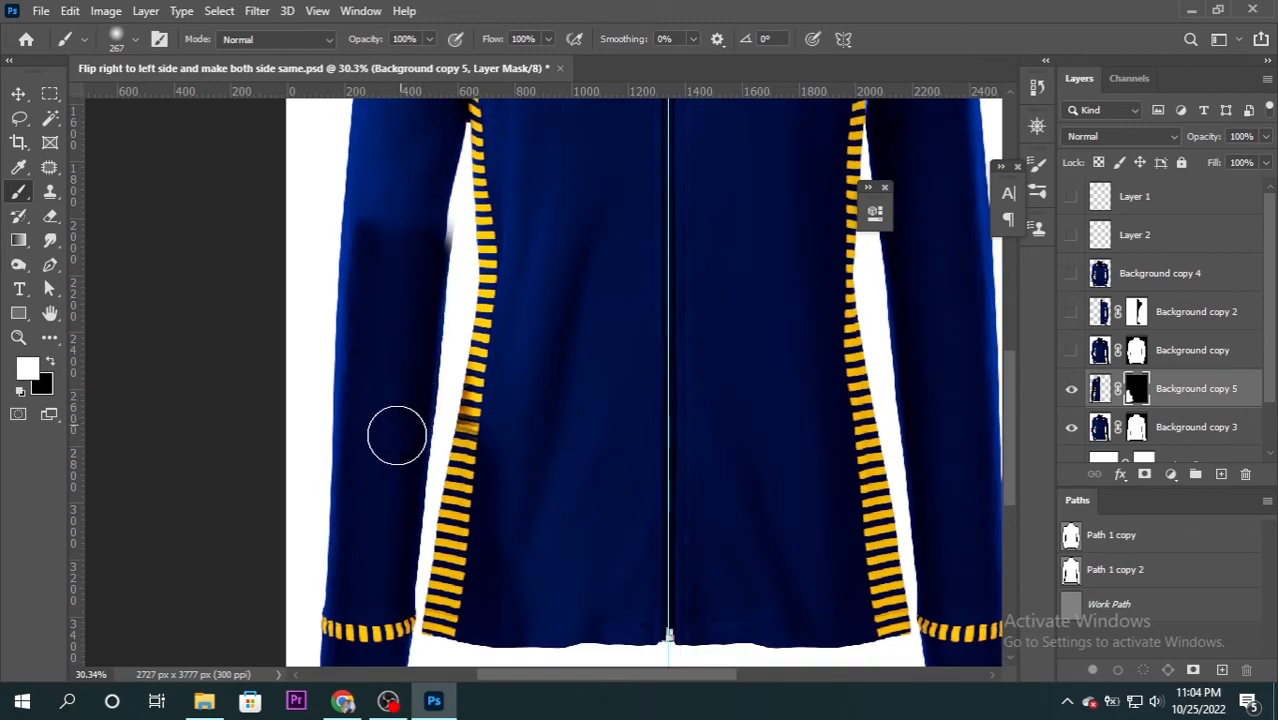
# Reveal the mirrored upper left sleeve up to the shoulder by painting white on the mask with a 198 px brush
pyautogui.scroll(5, 333, 298)
pyautogui.scroll(1, 397, 460)
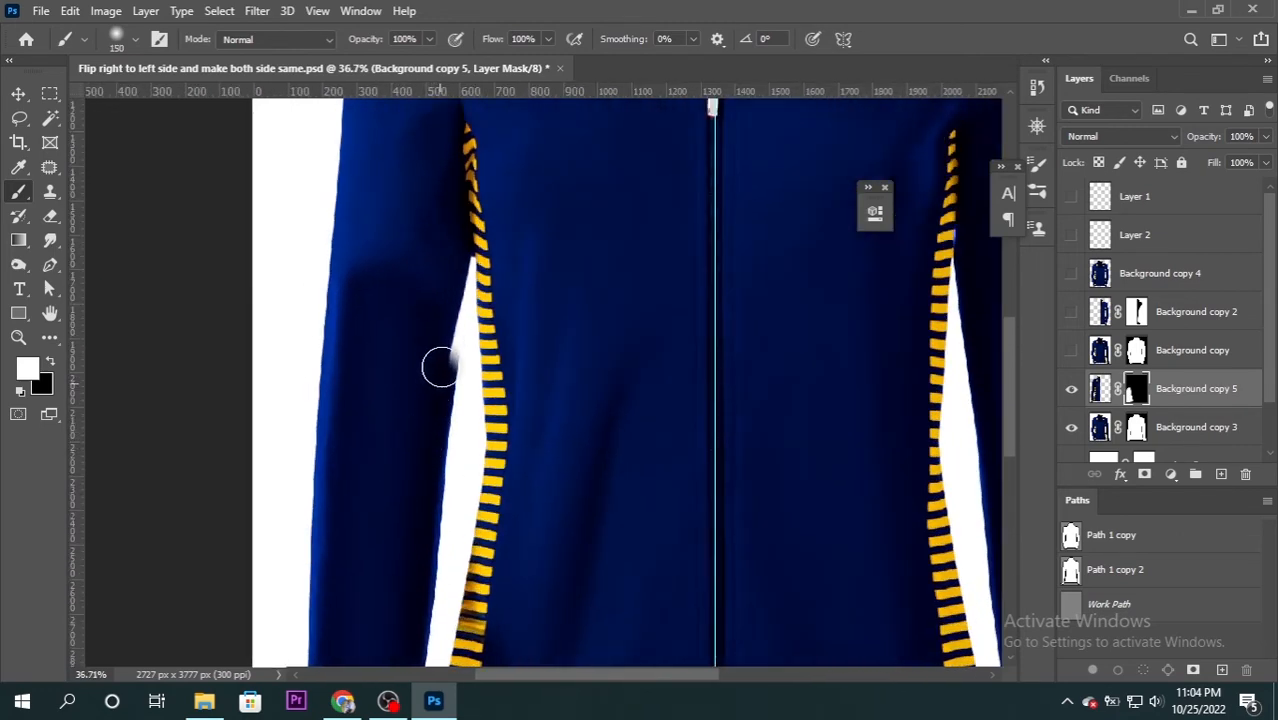
pyautogui.keyDown('alt'); pyautogui.rightClick(338, 404); pyautogui.keyUp('alt')
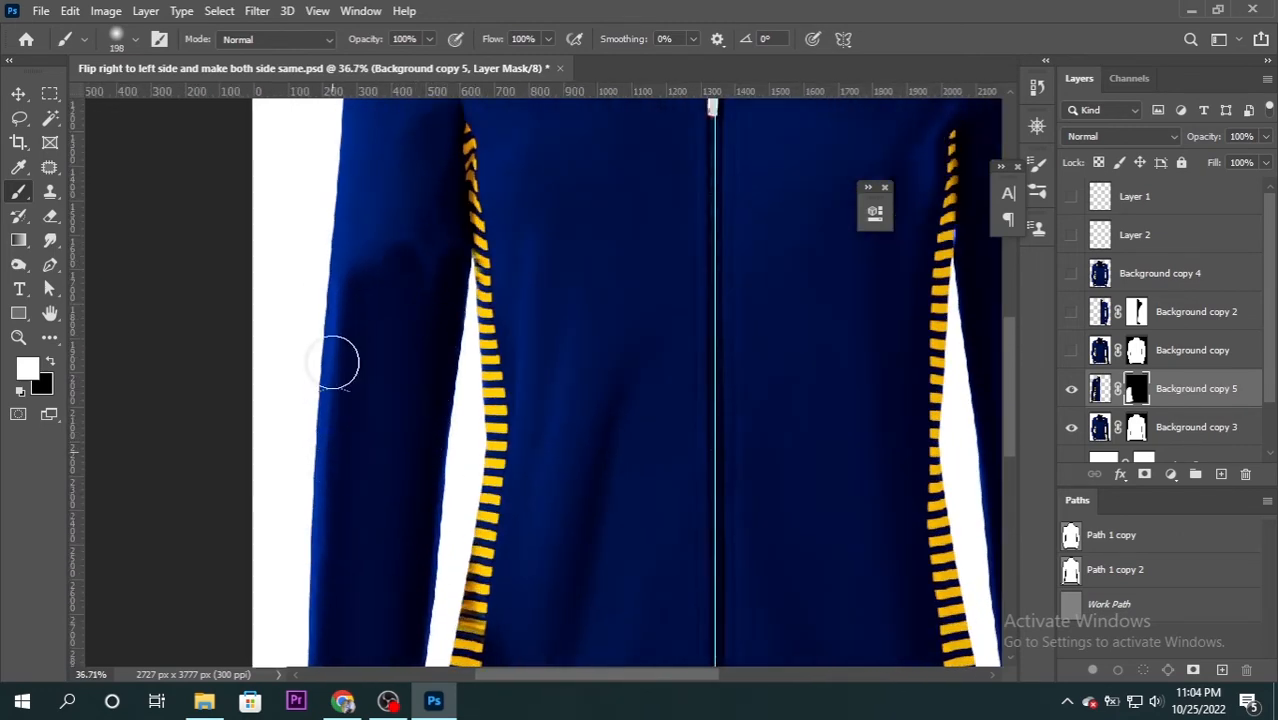
pyautogui.moveTo(363, 205)
pyautogui.mouseDown()
pyautogui.moveTo(340, 526)
pyautogui.moveTo(345, 403)
pyautogui.moveTo(372, 480)
pyautogui.moveTo(389, 425)
pyautogui.mouseUp()
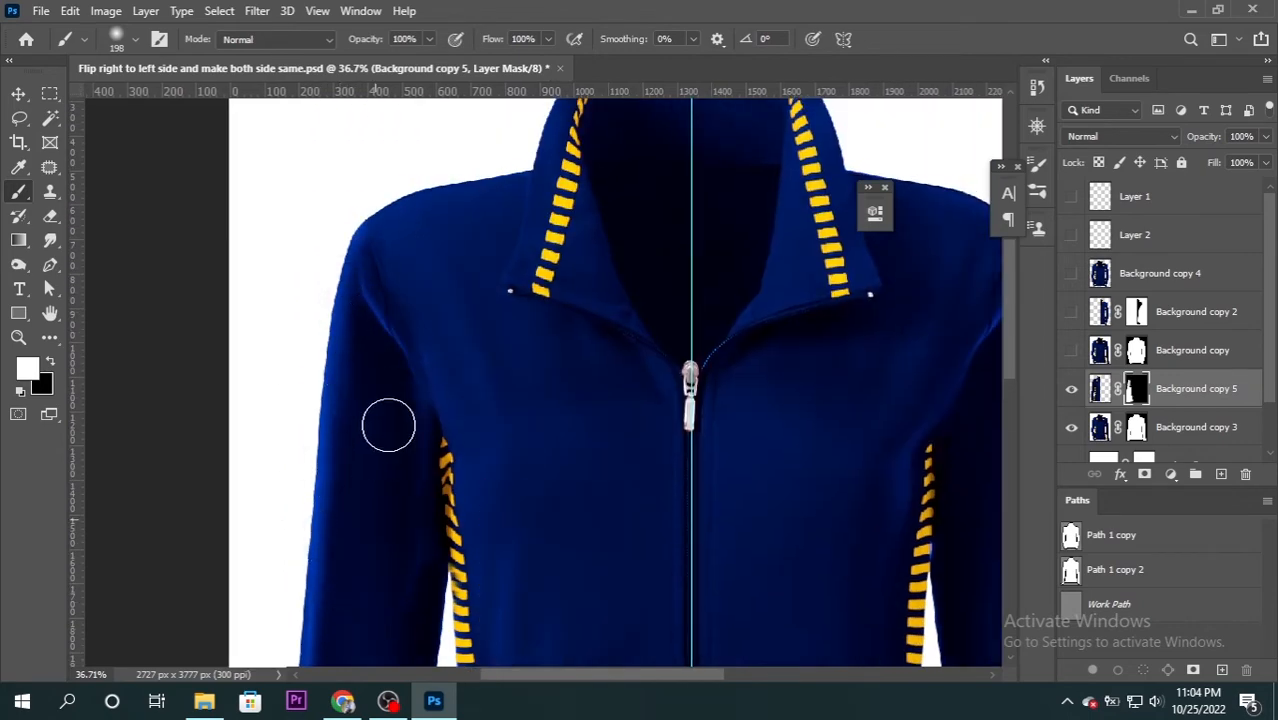
# Compare the symmetrical jacket with the original Background layer shown alone
pyautogui.scroll(-6, 401, 440)
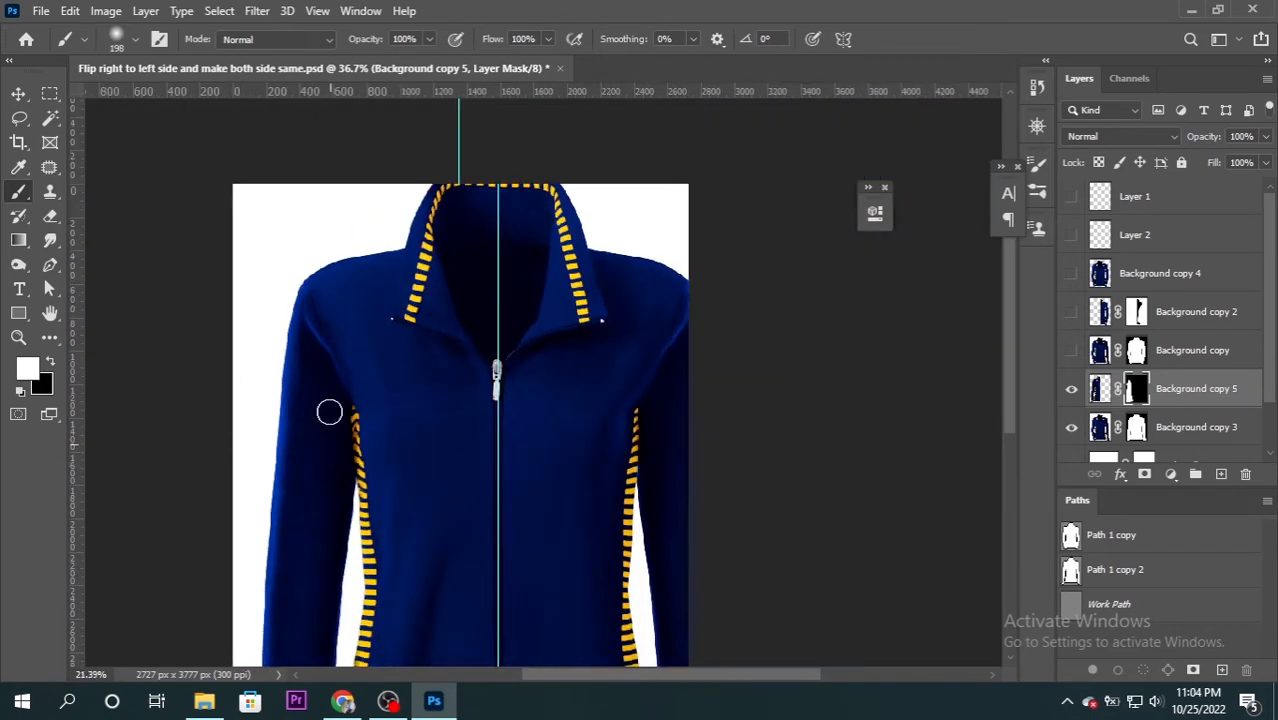
pyautogui.scroll(-2, 1163, 430)
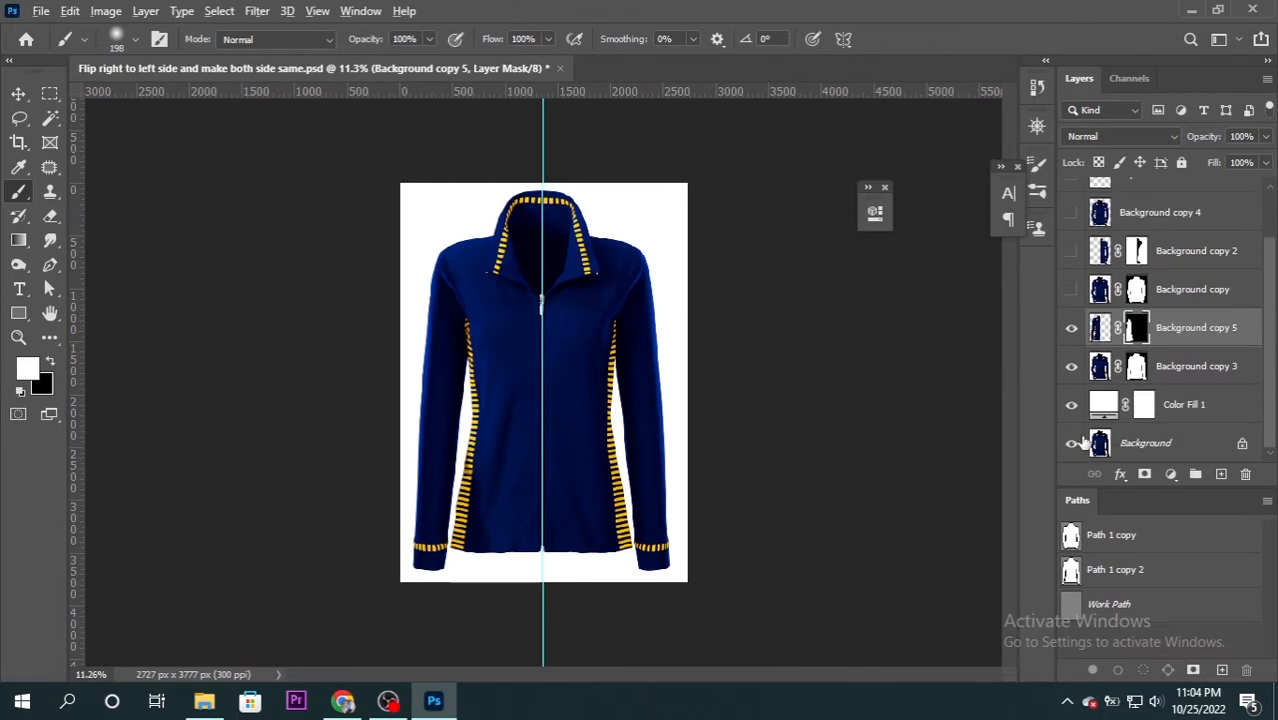
pyautogui.keyDown('alt'); pyautogui.click(1072, 444); pyautogui.keyUp('alt')
pyautogui.keyDown('alt'); pyautogui.click(1072, 444); pyautogui.keyUp('alt')
# Merge copies of Background copy 5 and Background copy 3 into a new layer and hide the center guide
pyautogui.keyDown('ctrl'); pyautogui.click(1163, 367); pyautogui.keyUp('ctrl')
pyautogui.hotkey('ctrl', 'alt', 'e')
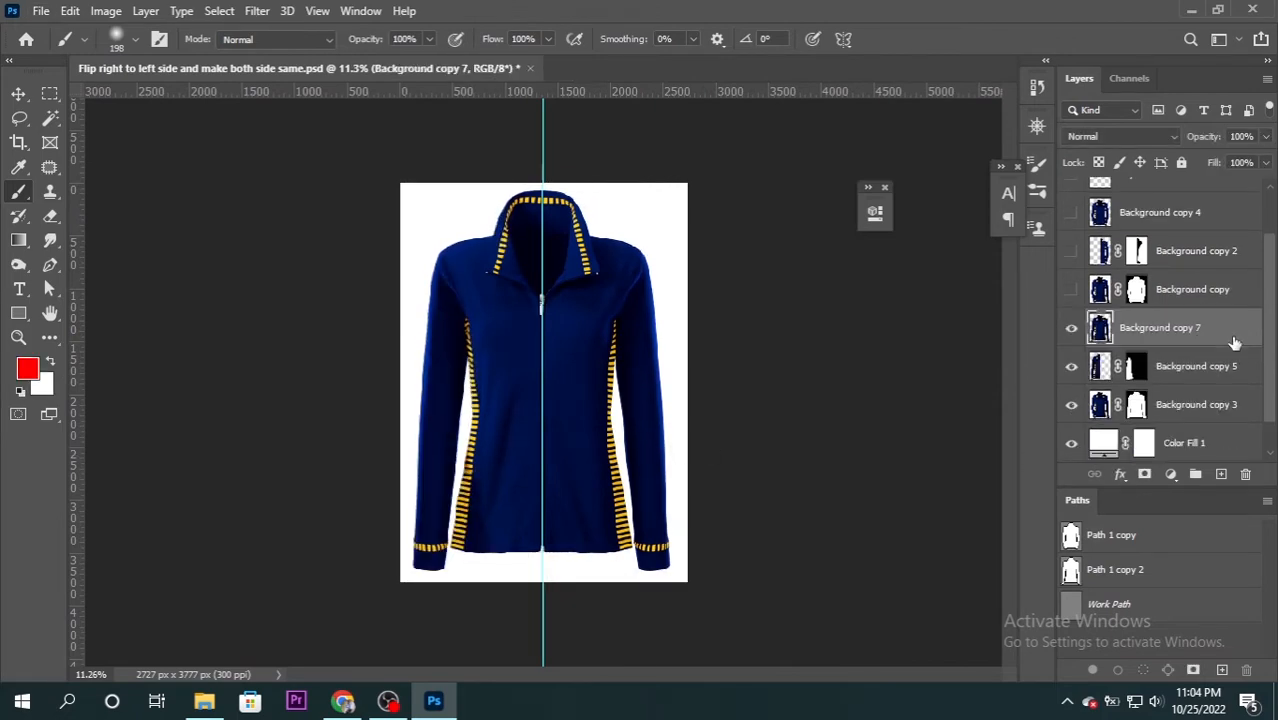
pyautogui.hotkey('ctrl', ';')
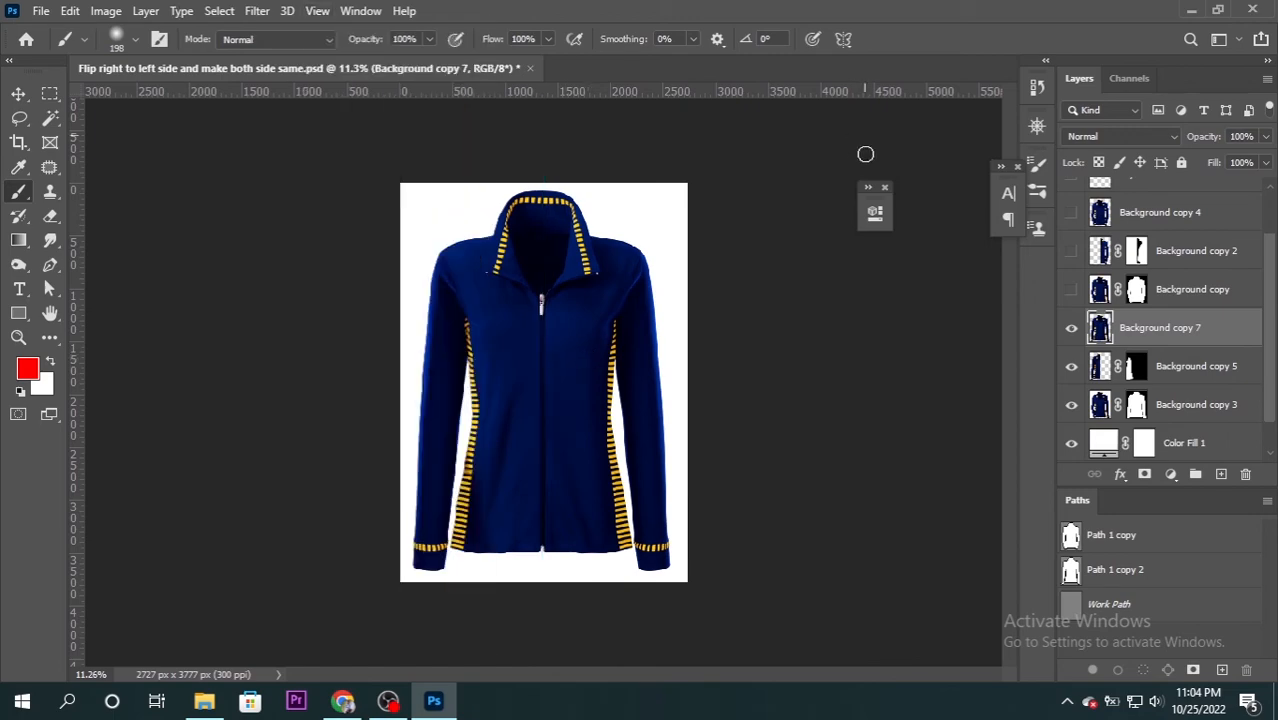
# Compare the merged symmetrical jacket with the earlier version by toggling the visibility of the Background copy 4 layer
pyautogui.click(1071, 213)
pyautogui.click(1071, 213)
pyautogui.click(1071, 213)
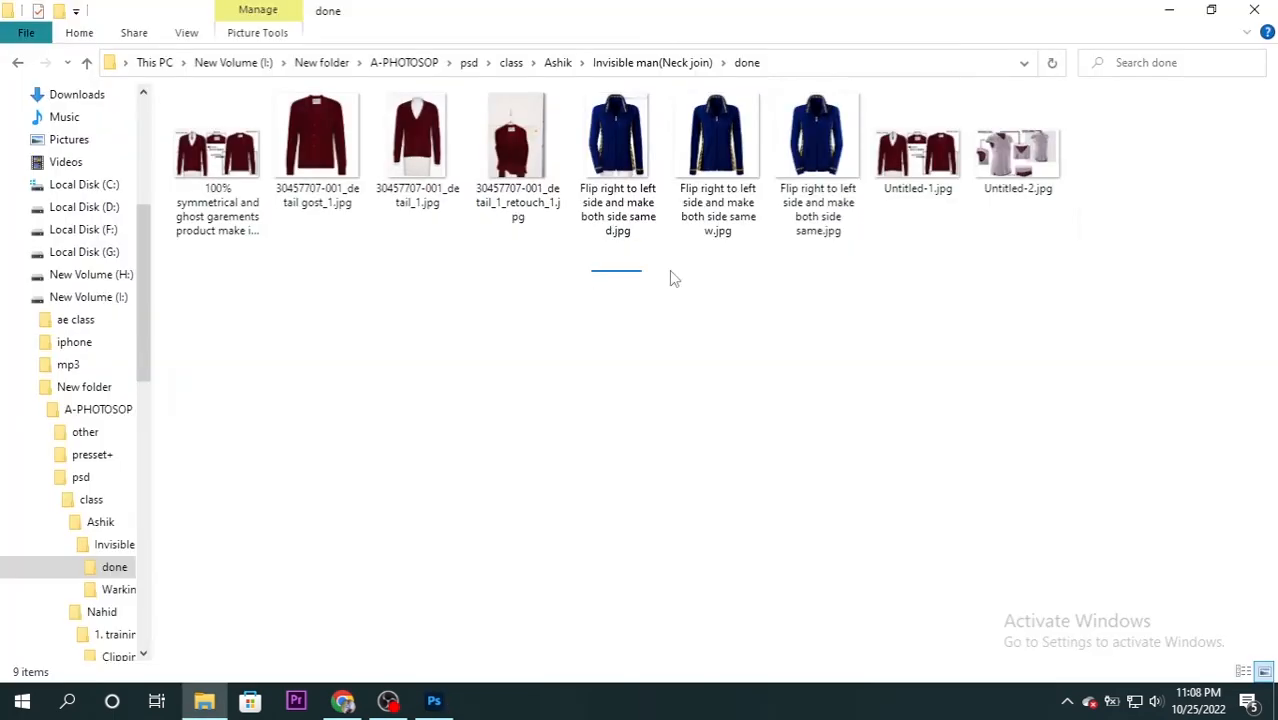
# Open the three exported blue jacket JPGs from the done folder in Photoshop as separate documents
pyautogui.moveTo(669, 270); pyautogui.dragTo(434, 553)
pyautogui.moveTo(434, 553); pyautogui.dragTo(436, 690)
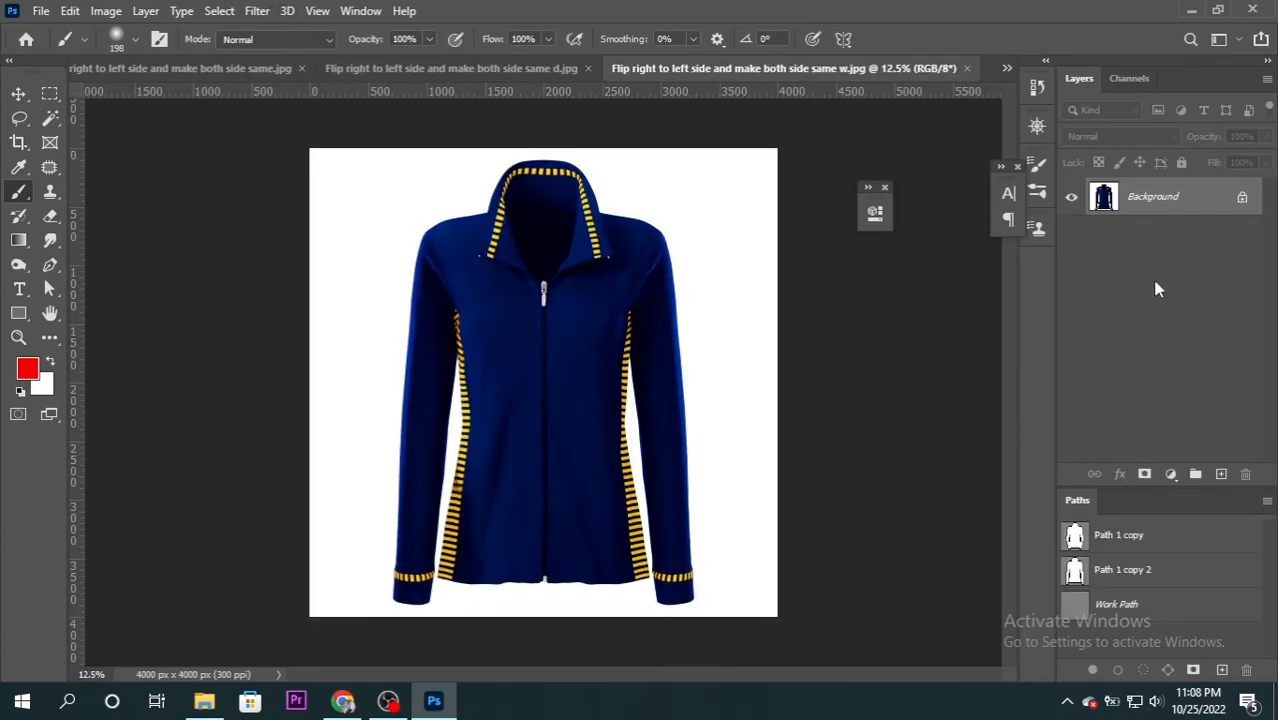
# Compare the original jacket image with the two symmetrical versions by cycling through the three open documents
pyautogui.hotkey('ctrl', 'Tab')
pyautogui.hotkey('ctrl', 'Tab')
pyautogui.hotkey('ctrl', 'Tab')
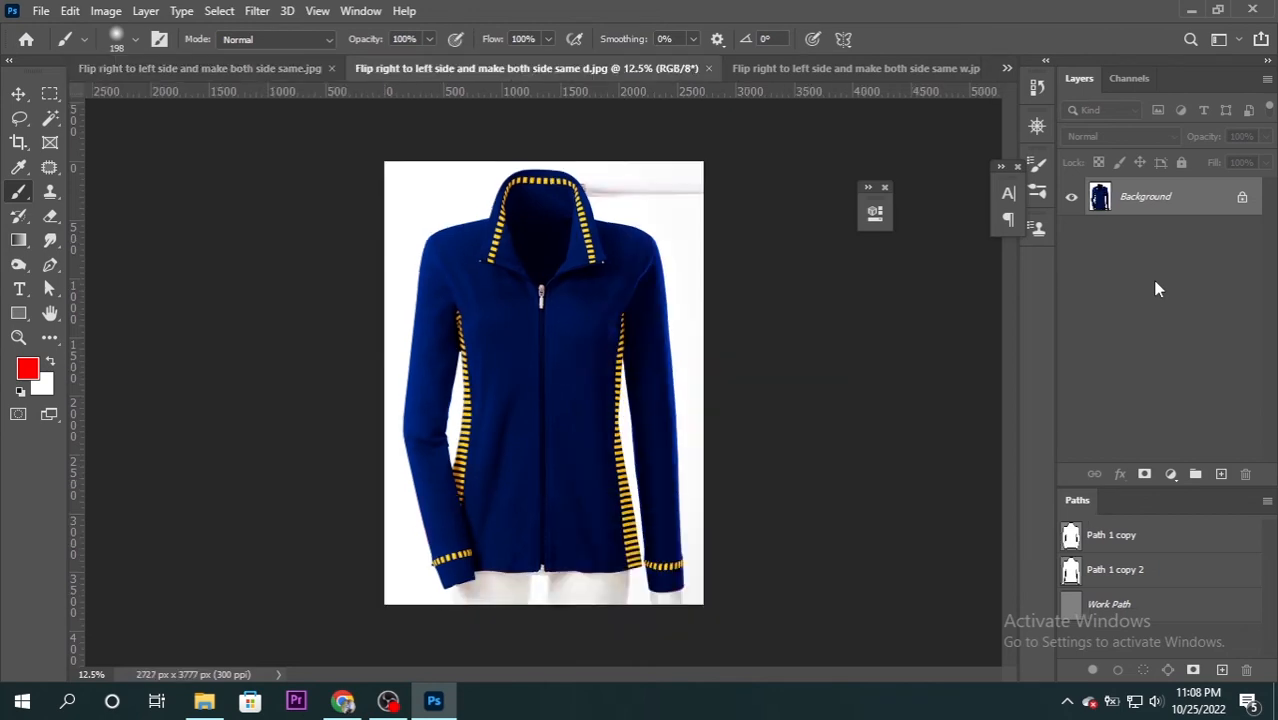
pyautogui.hotkey('ctrl', 'Tab')
pyautogui.hotkey('ctrl', 'Tab')
pyautogui.hotkey('ctrl', 'Tab')
pyautogui.hotkey('ctrl', 'Tab')
pyautogui.hotkey('ctrl', 'Tab')
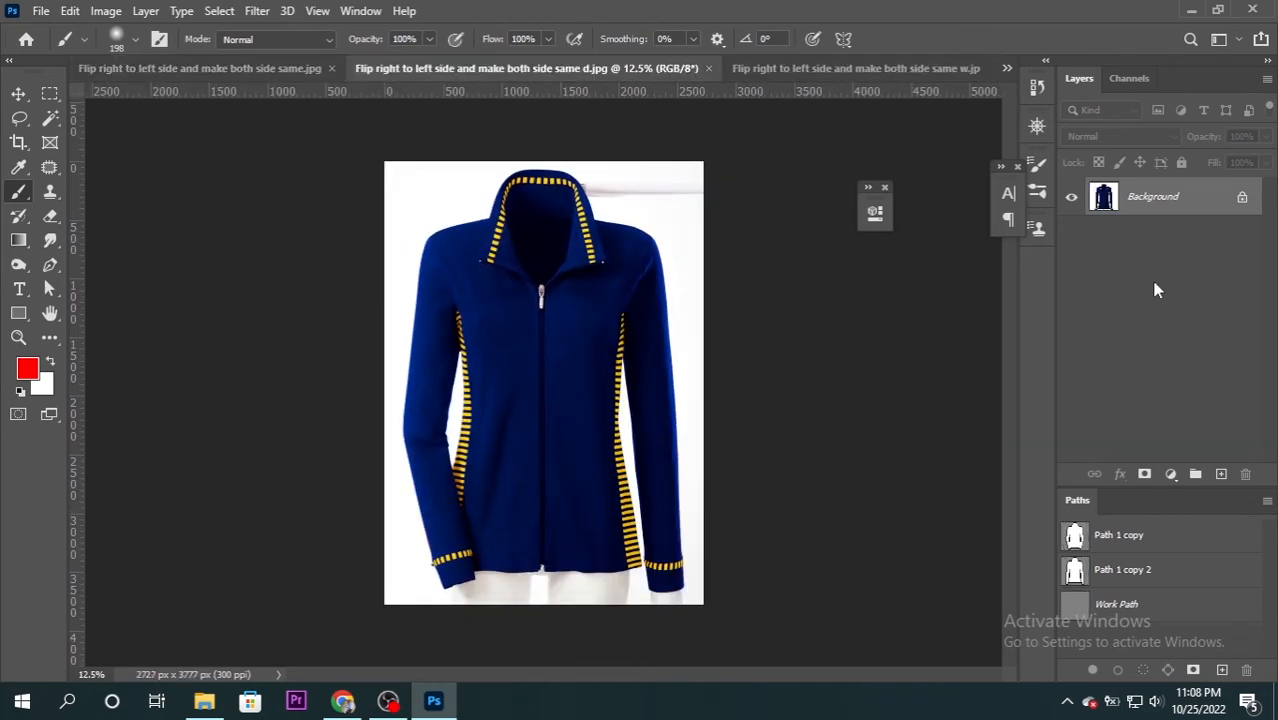
pyautogui.hotkey('ctrl', 'Tab')
pyautogui.hotkey('ctrl', 'Tab')
pyautogui.hotkey('ctrl', 'Tab')
pyautogui.hotkey('ctrl', 'Tab')
pyautogui.hotkey('ctrl', 'Tab')
pyautogui.hotkey('ctrl', 'Tab')
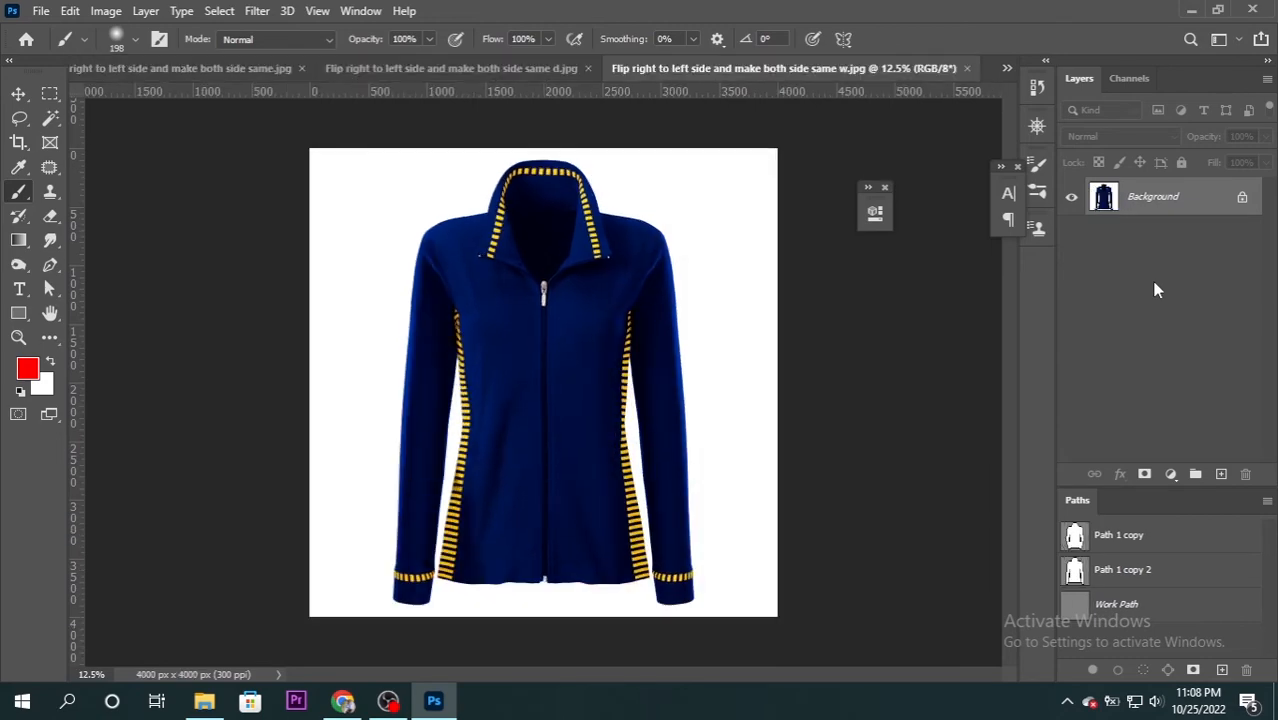
pyautogui.hotkey('ctrl', 'Tab')
pyautogui.hotkey('ctrl', 'Tab')
pyautogui.hotkey('ctrl', 'Tab')
pyautogui.hotkey('ctrl', 'Tab')
pyautogui.hotkey('ctrl', 'Tab')
pyautogui.hotkey('ctrl', 'Tab')
pyautogui.hotkey('ctrl', 'Tab')
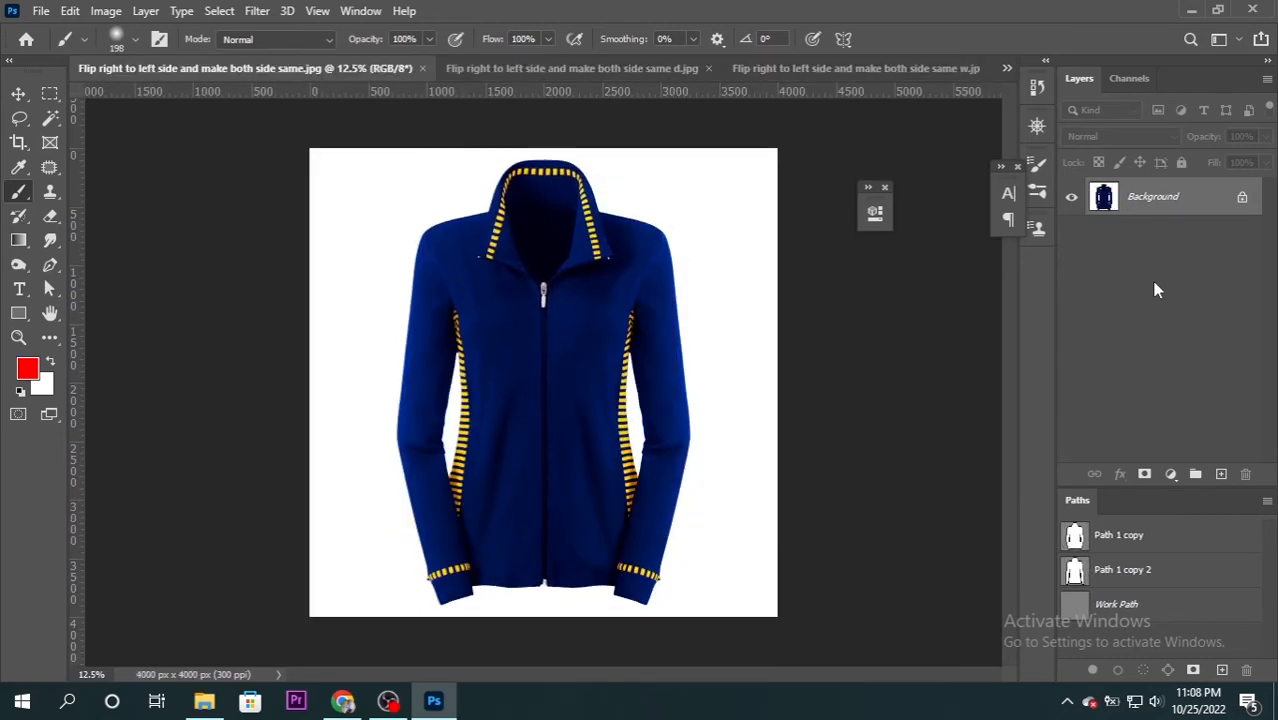
pyautogui.hotkey('ctrl', 'Tab')
pyautogui.hotkey('ctrl', 'Tab')
pyautogui.hotkey('ctrl', 'Tab')
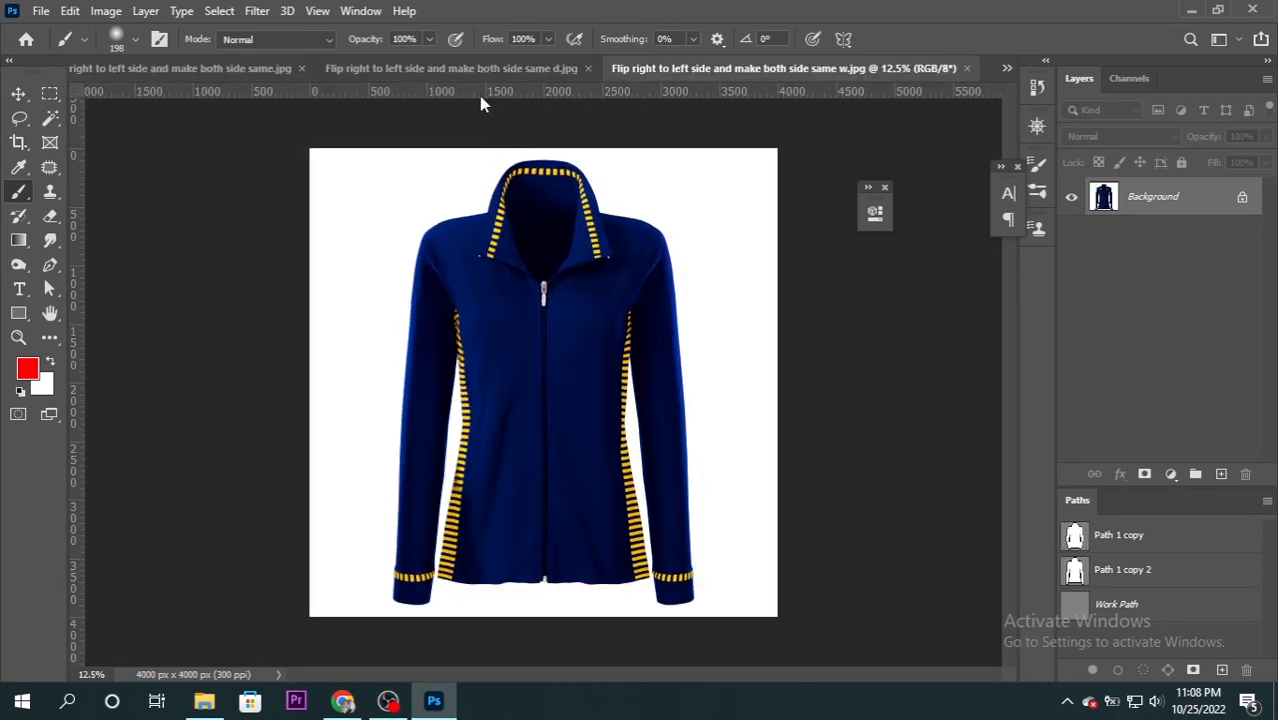
# Close the original jacket image "Flip right to left side and make both side same d.jpg" and compare the two symmetrical versions
pyautogui.hotkey('ctrl', 'Tab')
pyautogui.hotkey('ctrl', 'Tab')
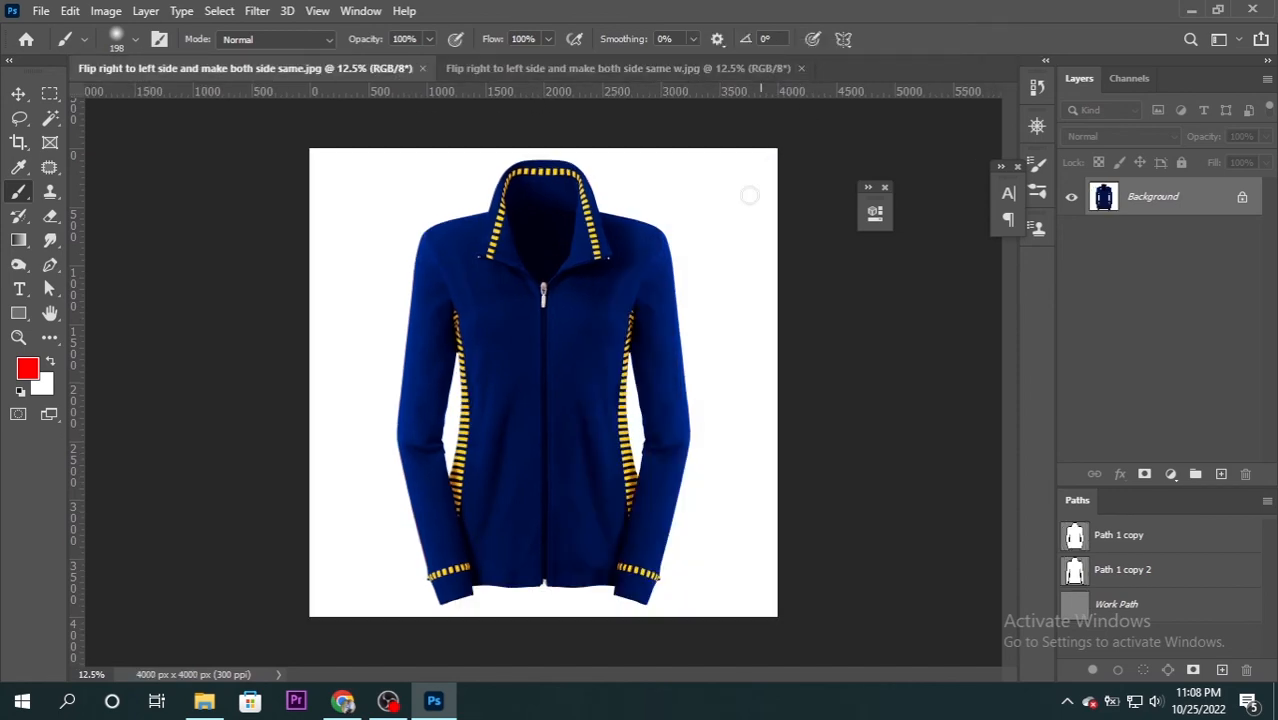
pyautogui.click(708, 68)
pyautogui.hotkey('ctrl', 'Tab')
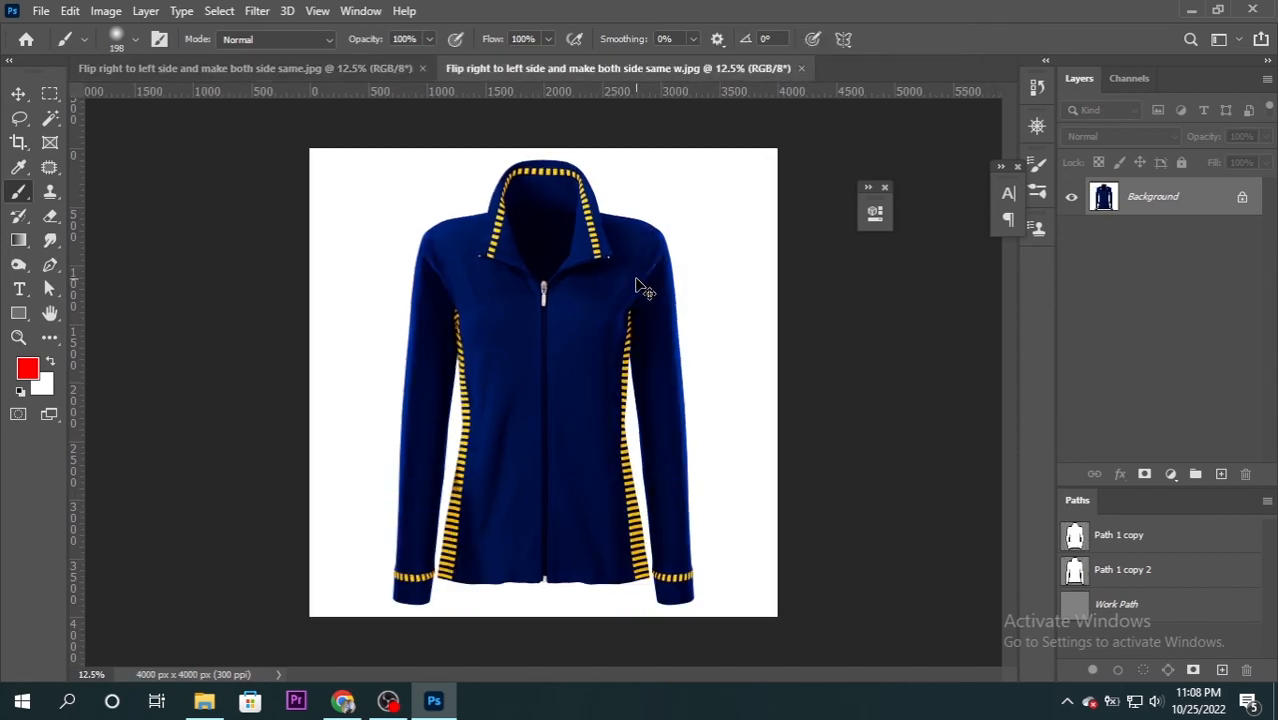
pyautogui.hotkey('ctrl', 'Tab')
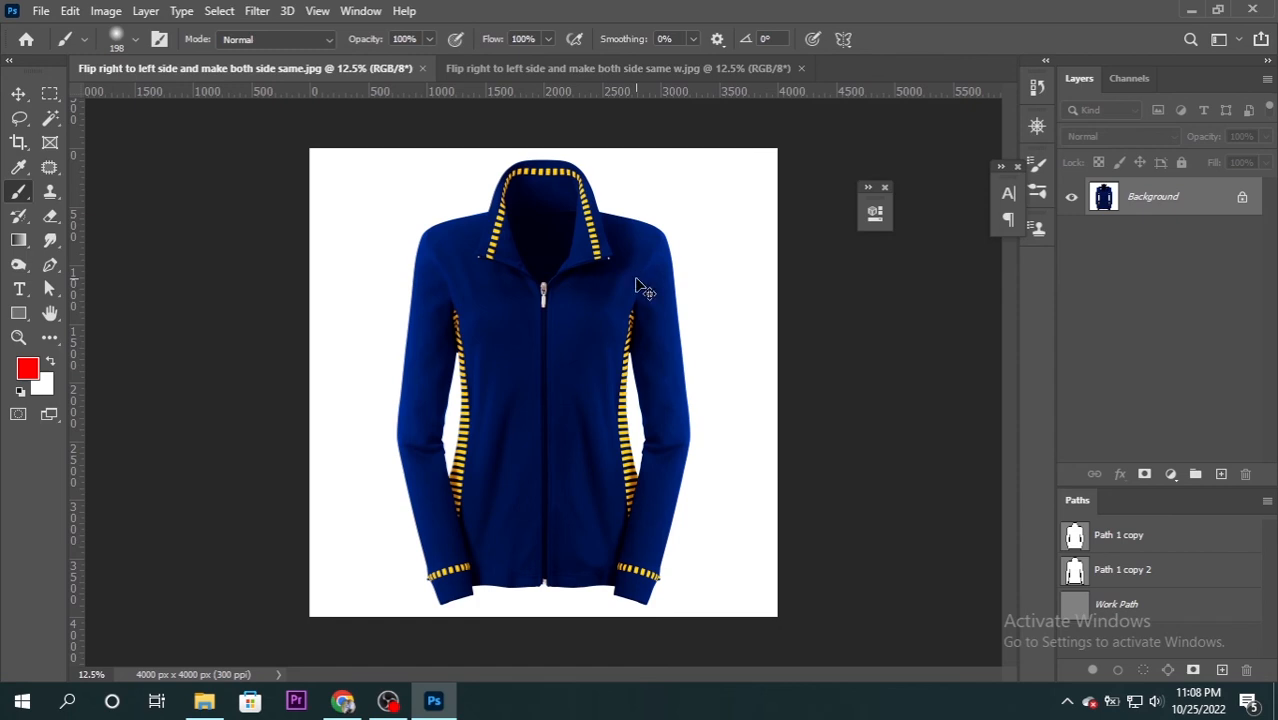
# Compare the bent-sleeve and straight-sleeve symmetrical jackets with both documents enlarged to 14.9%
pyautogui.hotkey('ctrl', '+')
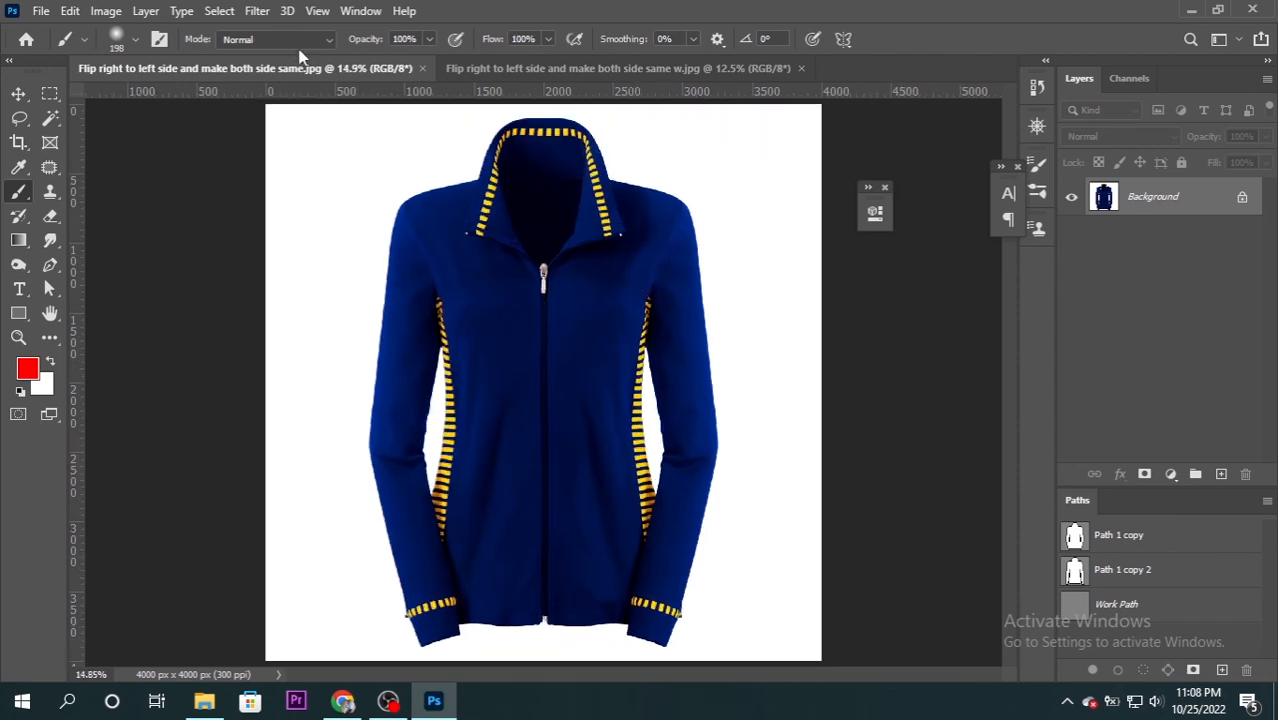
pyautogui.click(652, 74)
pyautogui.hotkey('ctrl', '+')
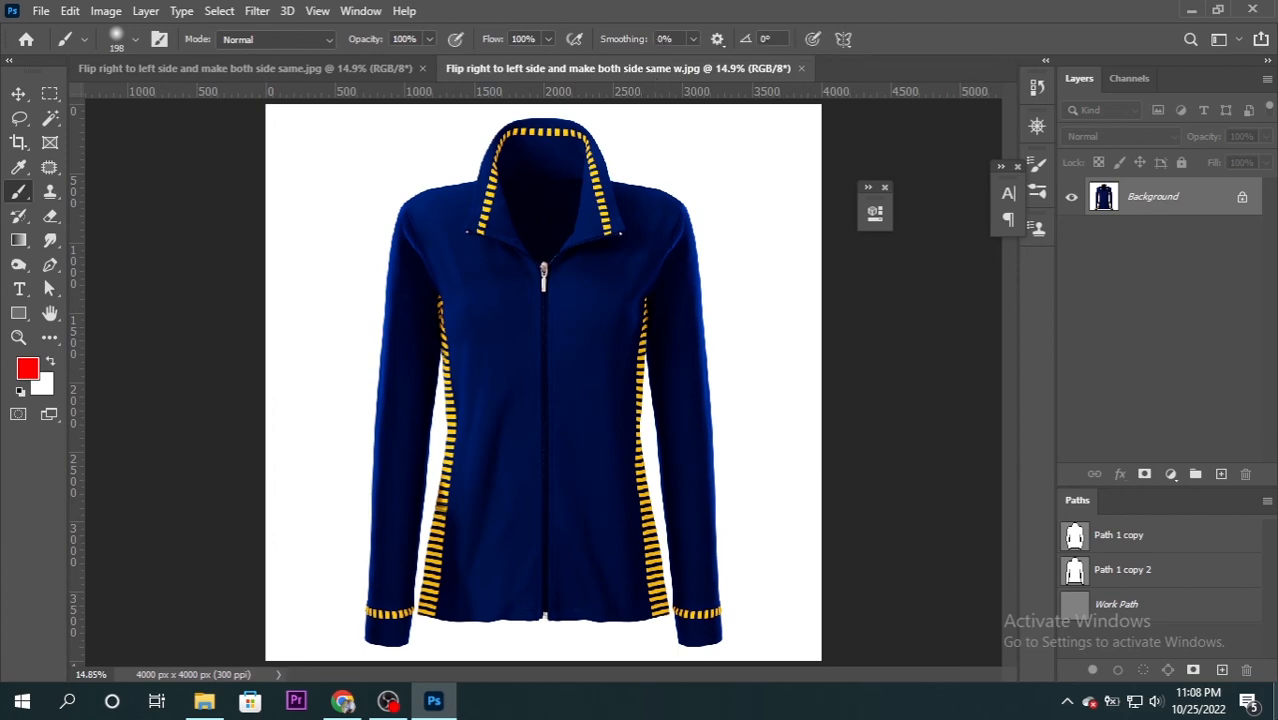
pyautogui.hotkey('ctrl', 'Tab')
pyautogui.hotkey('ctrl', 'Tab')
pyautogui.hotkey('ctrl', 'Tab')
pyautogui.hotkey('ctrl', 'Tab')
pyautogui.hotkey('ctrl', 'Tab')
pyautogui.hotkey('ctrl', 'Tab')
pyautogui.hotkey('ctrl', 'Tab')
pyautogui.hotkey('ctrl', 'Tab')
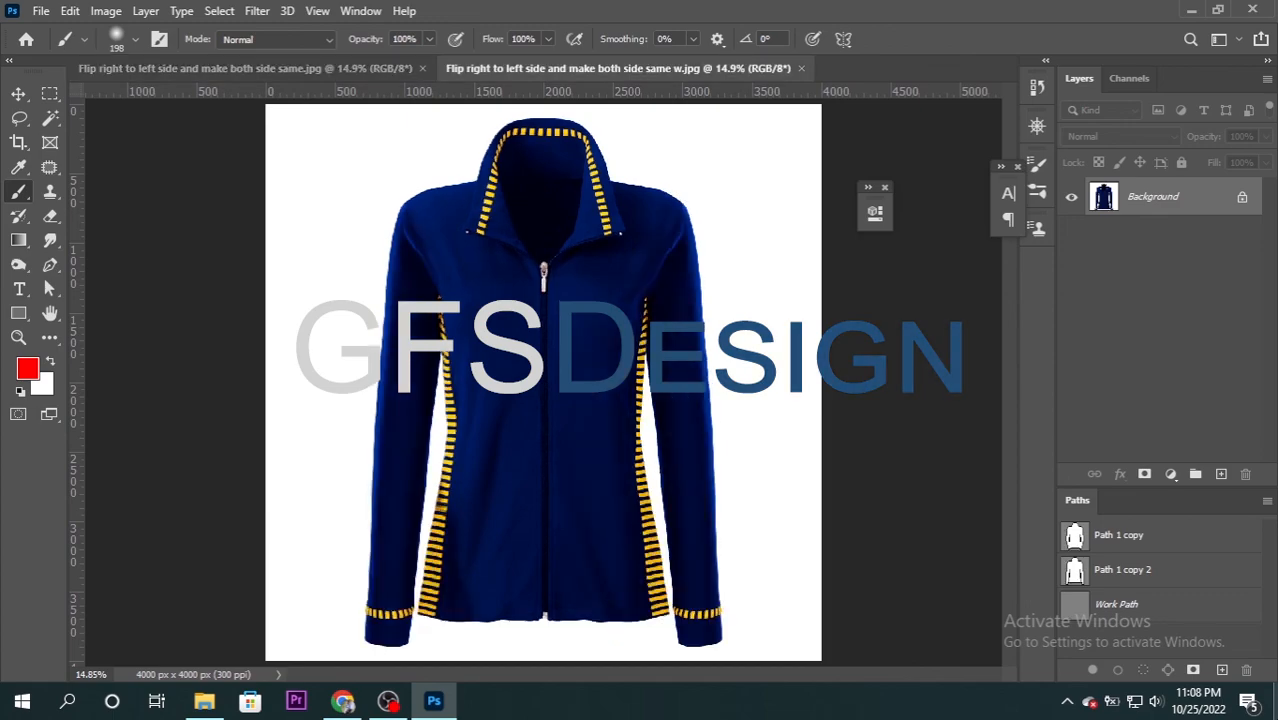